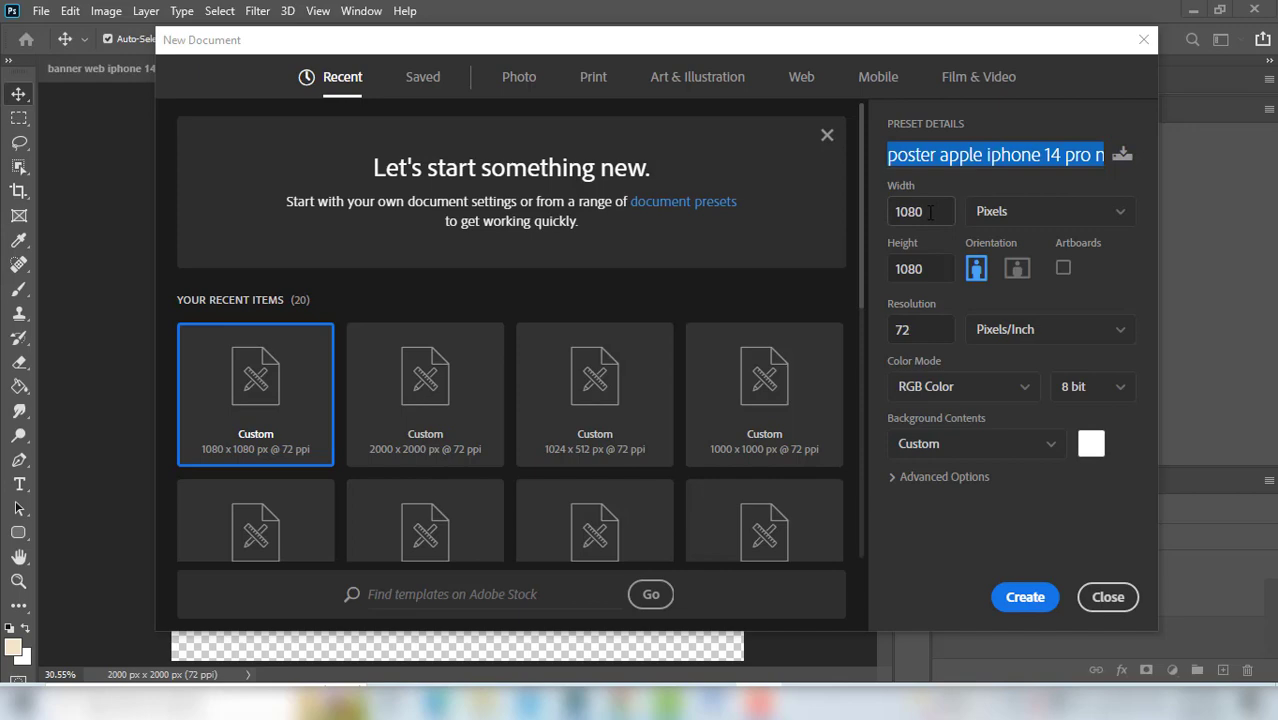
# Create the 1080 × 1080 px poster document, fit it on screen, and pick up the iPhone layer
pyautogui.press('Tab')
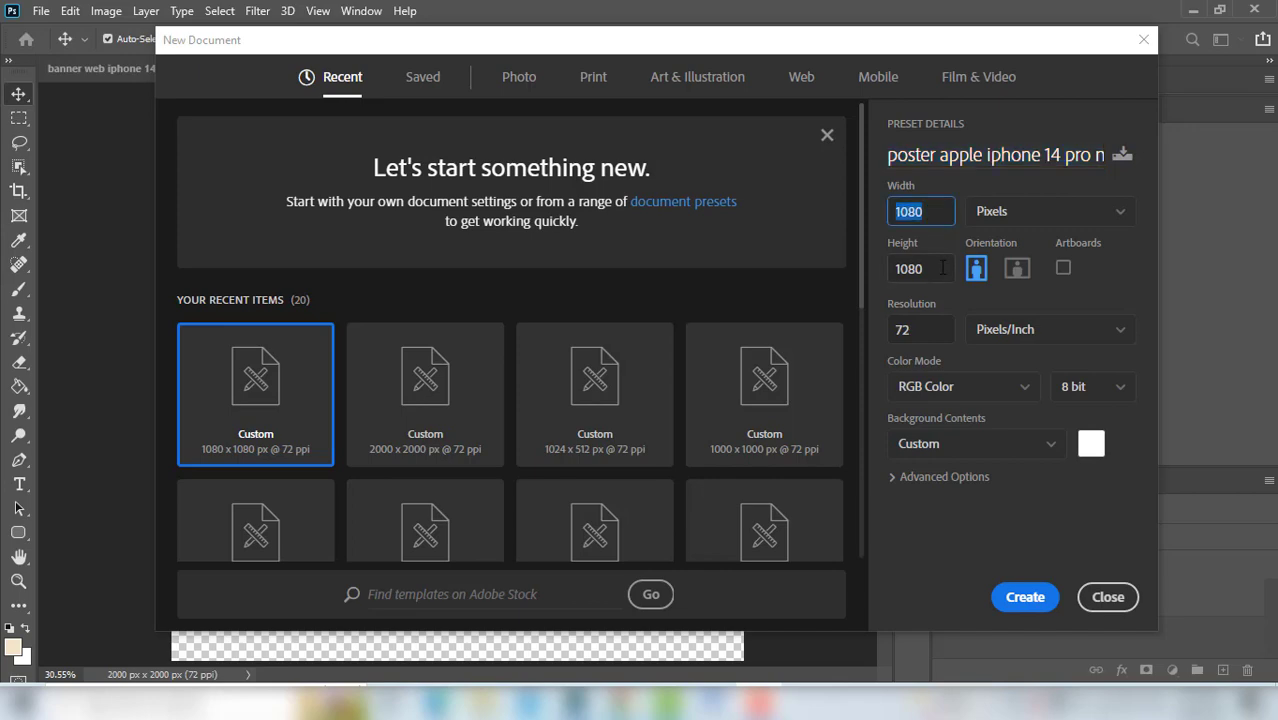
pyautogui.press('Tab')
pyautogui.click(1025, 597)
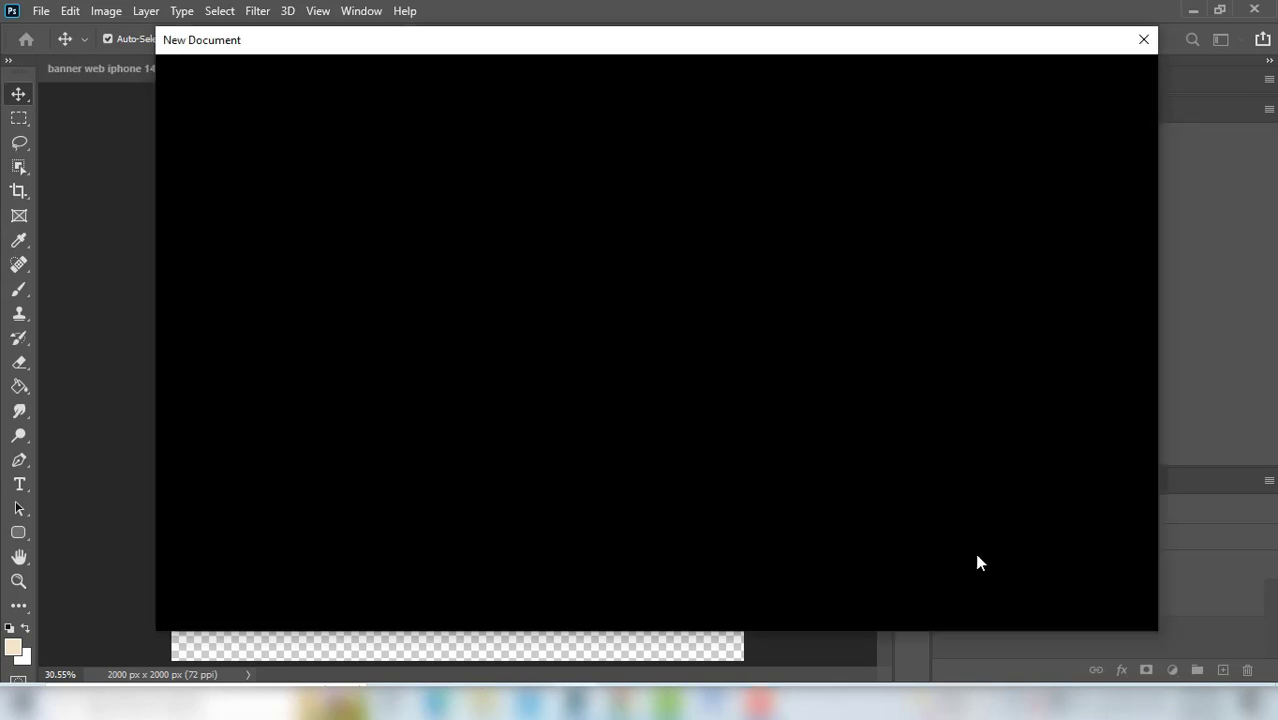
pyautogui.hotkey('ctrl', '0')
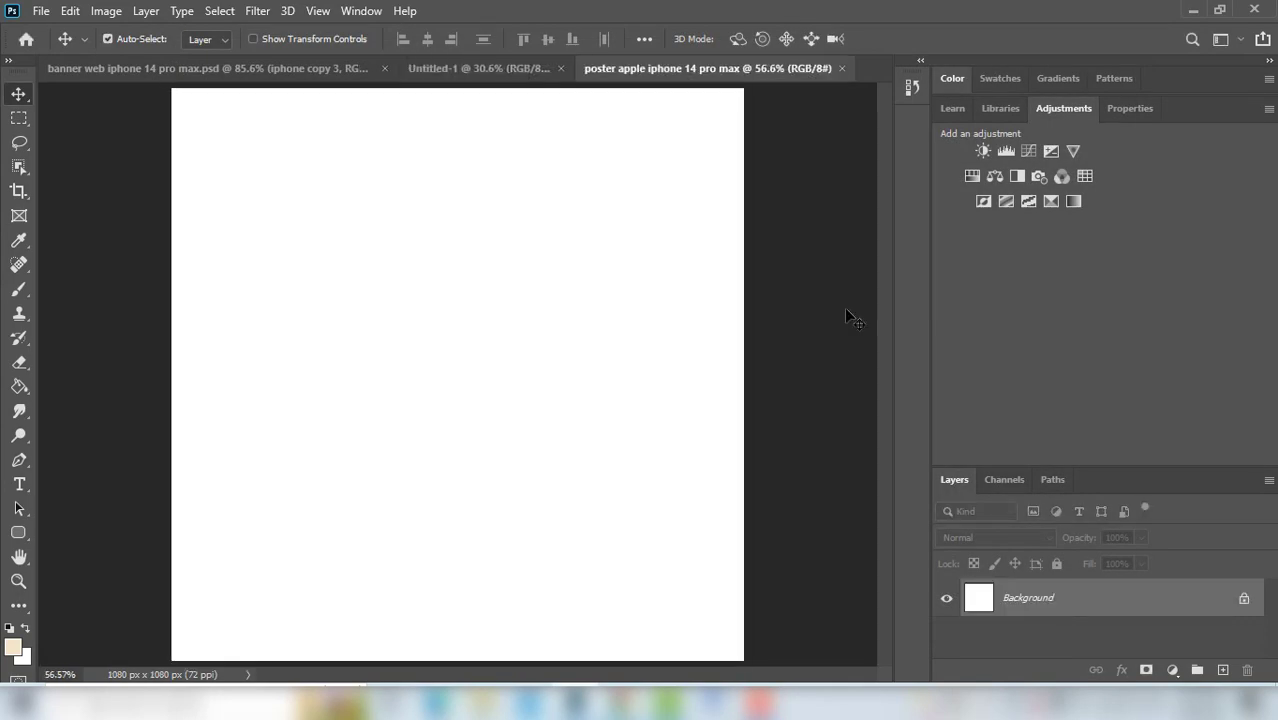
pyautogui.click(492, 64)
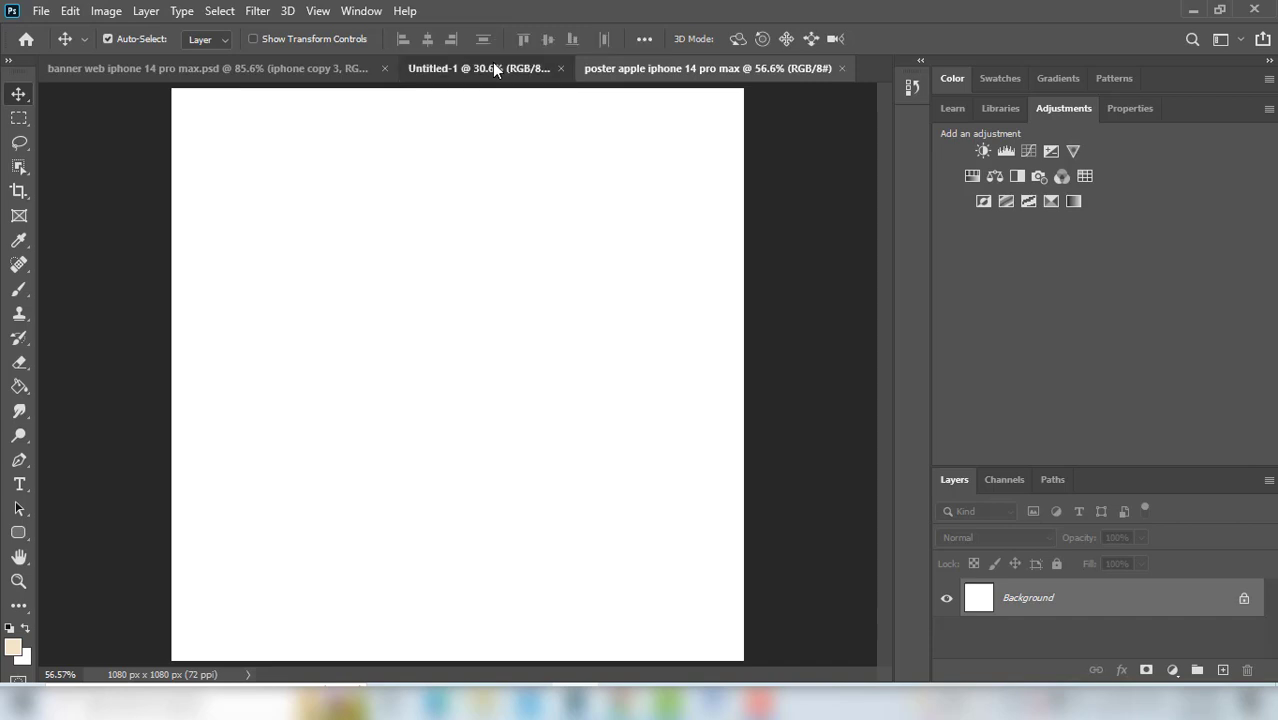
pyautogui.click(548, 230)
# Bring the iPhone layer into the poster and scale it to about 210.86%, centred on the canvas
pyautogui.moveTo(584, 214)
pyautogui.mouseDown()
pyautogui.moveTo(713, 71)
pyautogui.moveTo(496, 292)
pyautogui.mouseUp()
pyautogui.hotkey('ctrl', 't')
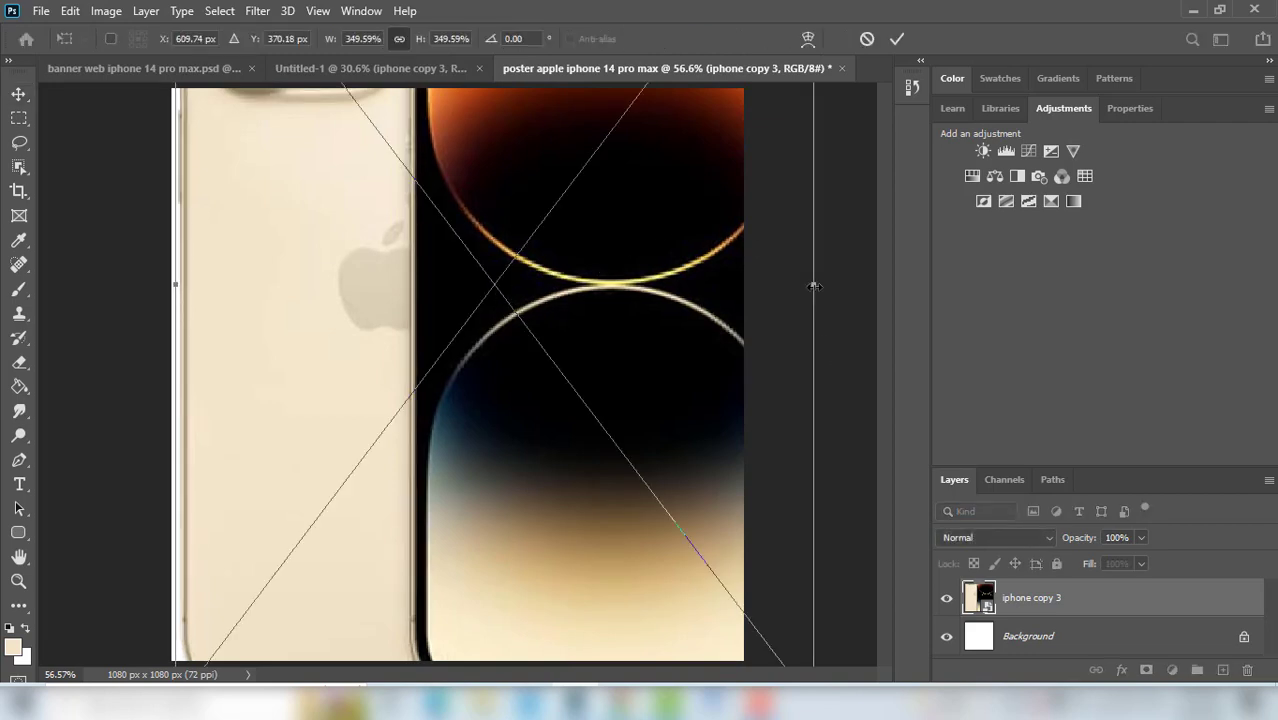
pyautogui.moveTo(813, 284)
pyautogui.mouseDown()
pyautogui.moveTo(556, 283)
pyautogui.moveTo(602, 394)
pyautogui.mouseUp()
pyautogui.click(897, 39)
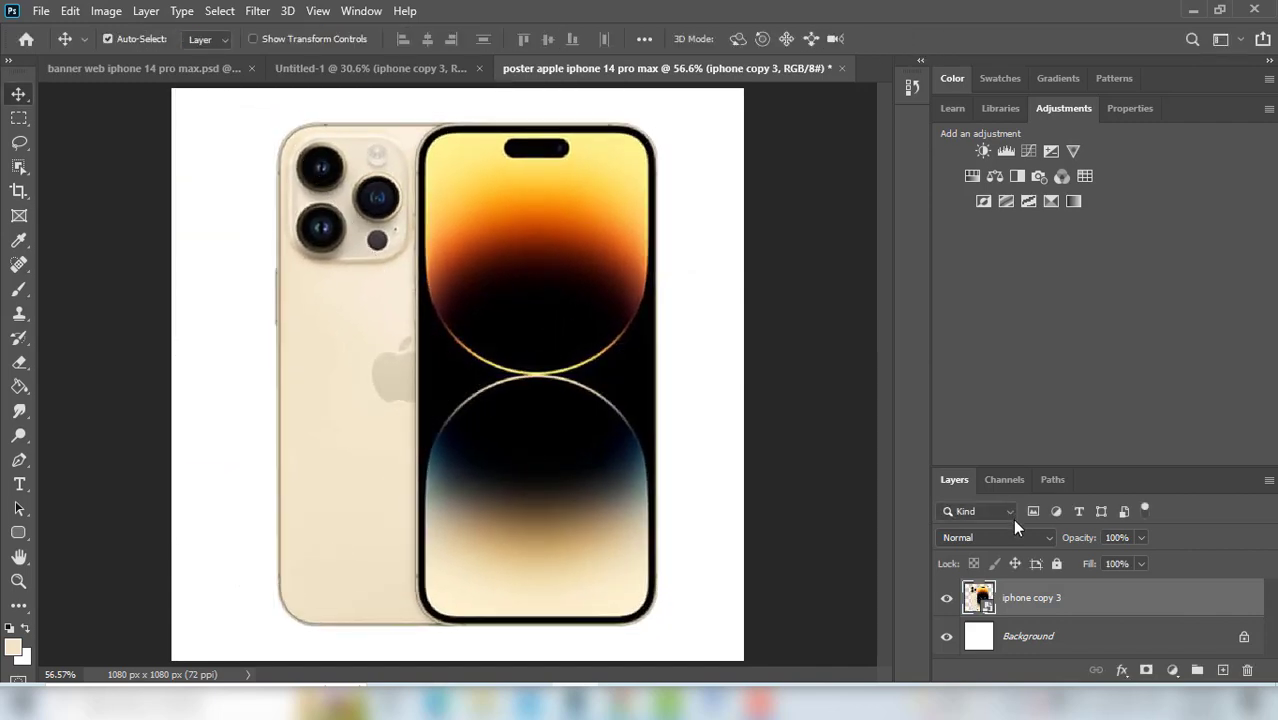
pyautogui.click(1086, 636)
# Add a Solid Color fill layer in burnt orange #c54c05 sampled from the phone screen
pyautogui.click(1172, 670)
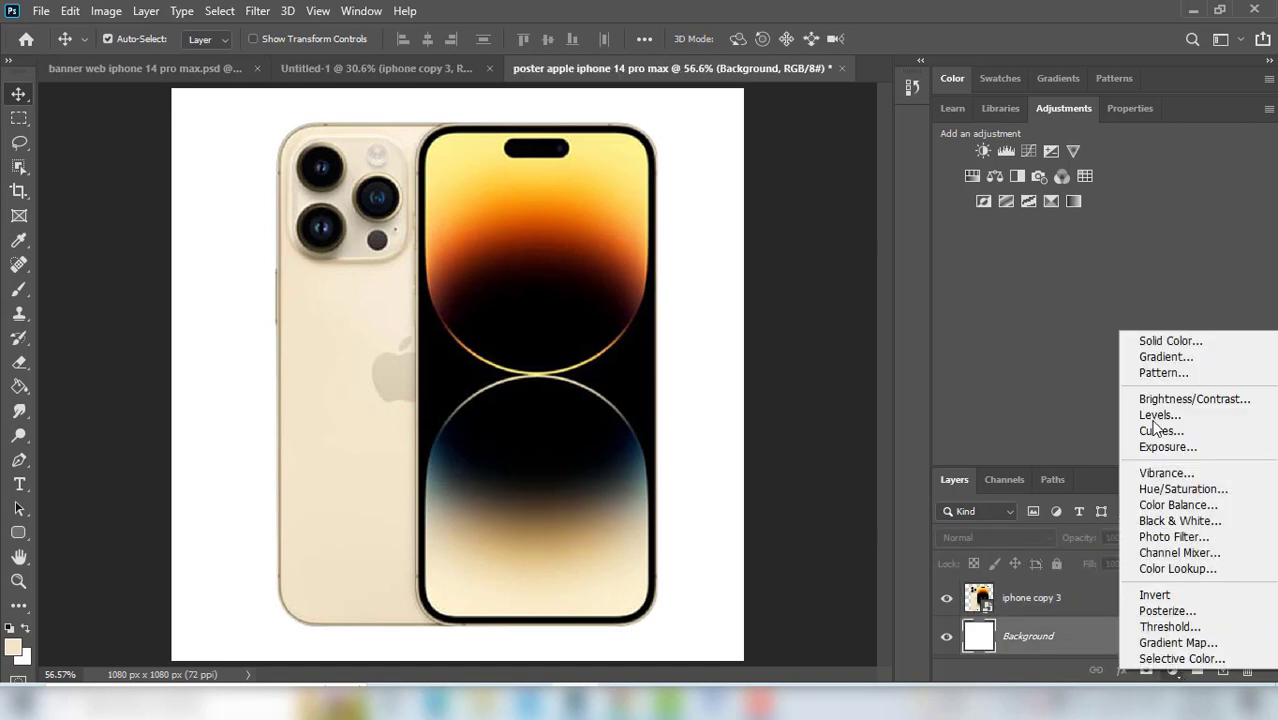
pyautogui.click(1172, 341)
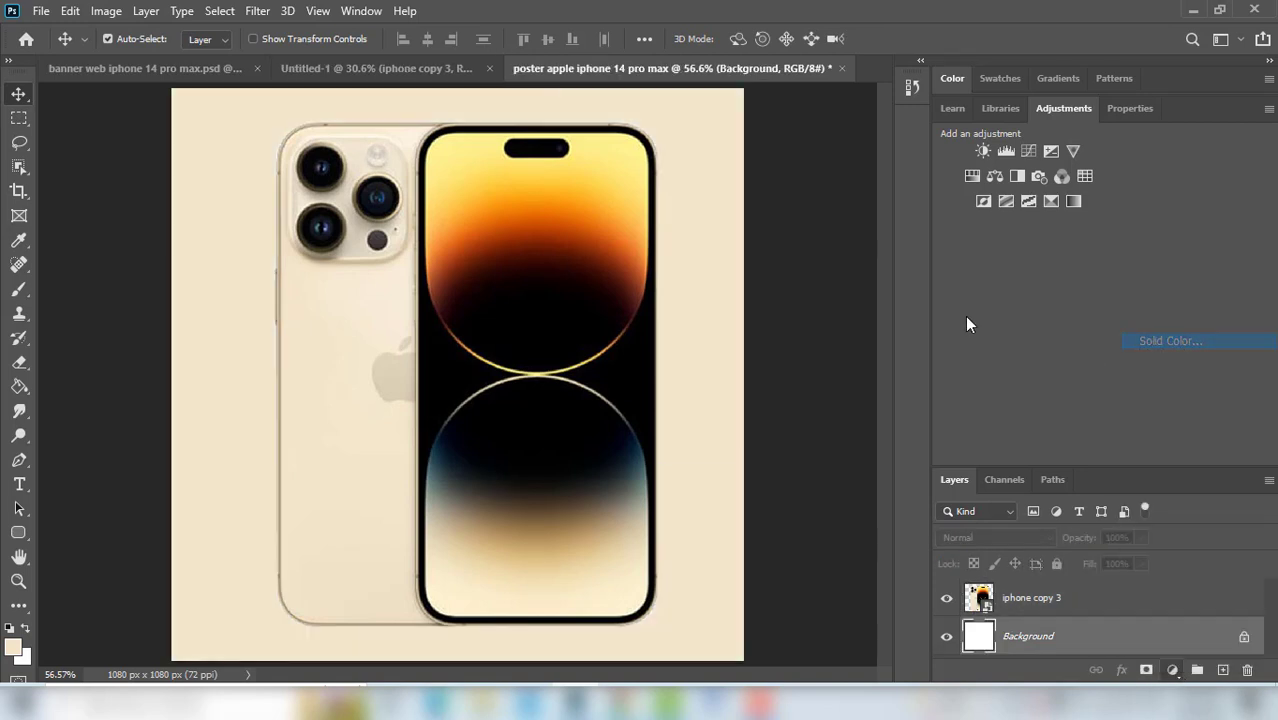
pyautogui.write('f28826')
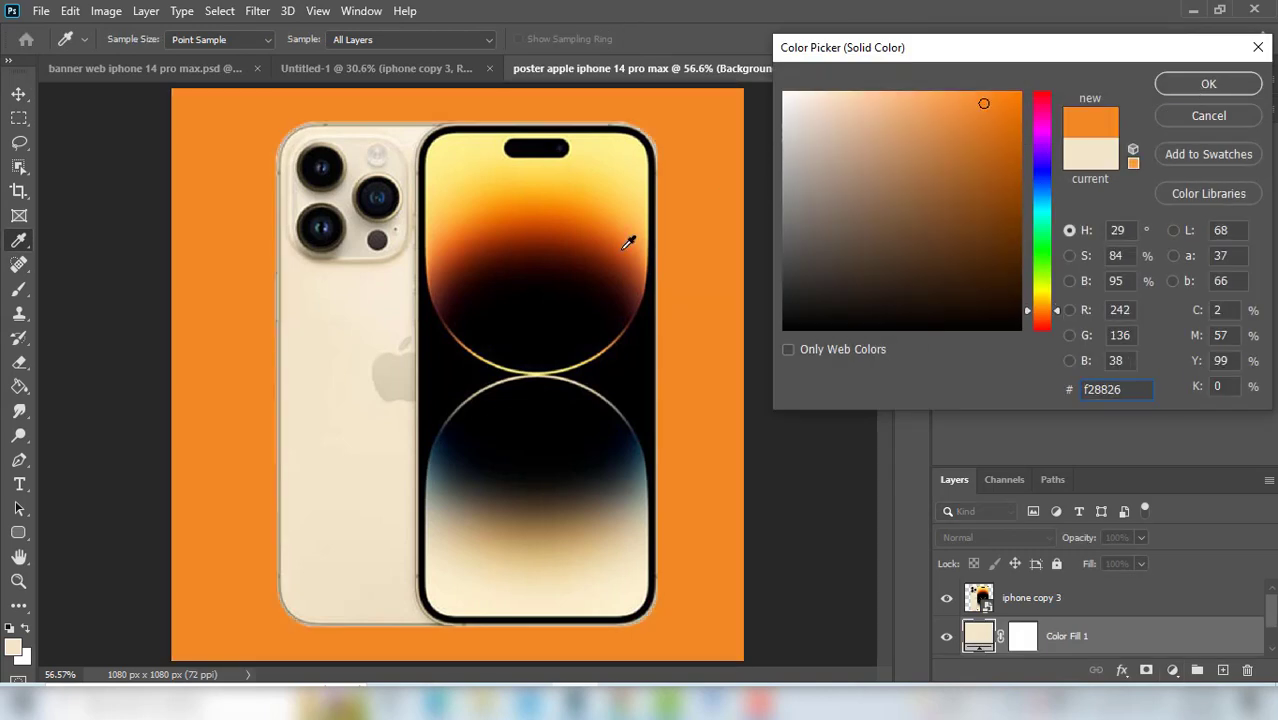
pyautogui.click(628, 240)
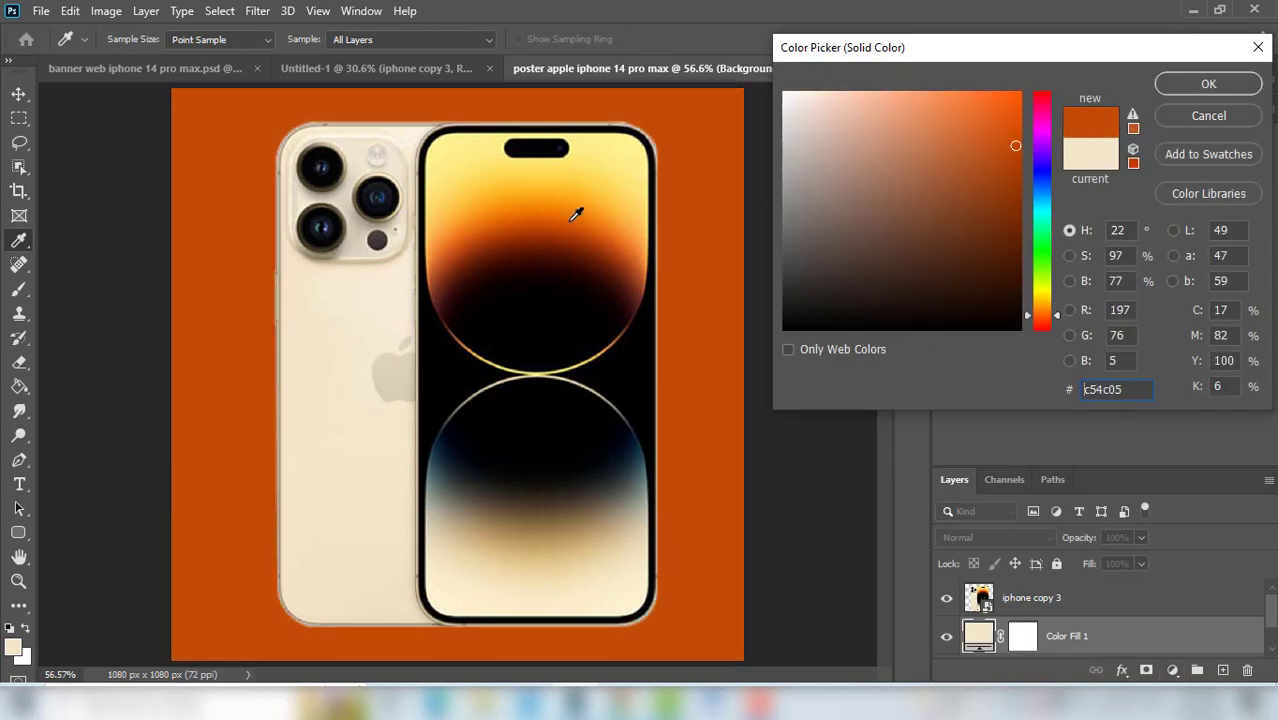
pyautogui.click(1209, 85)
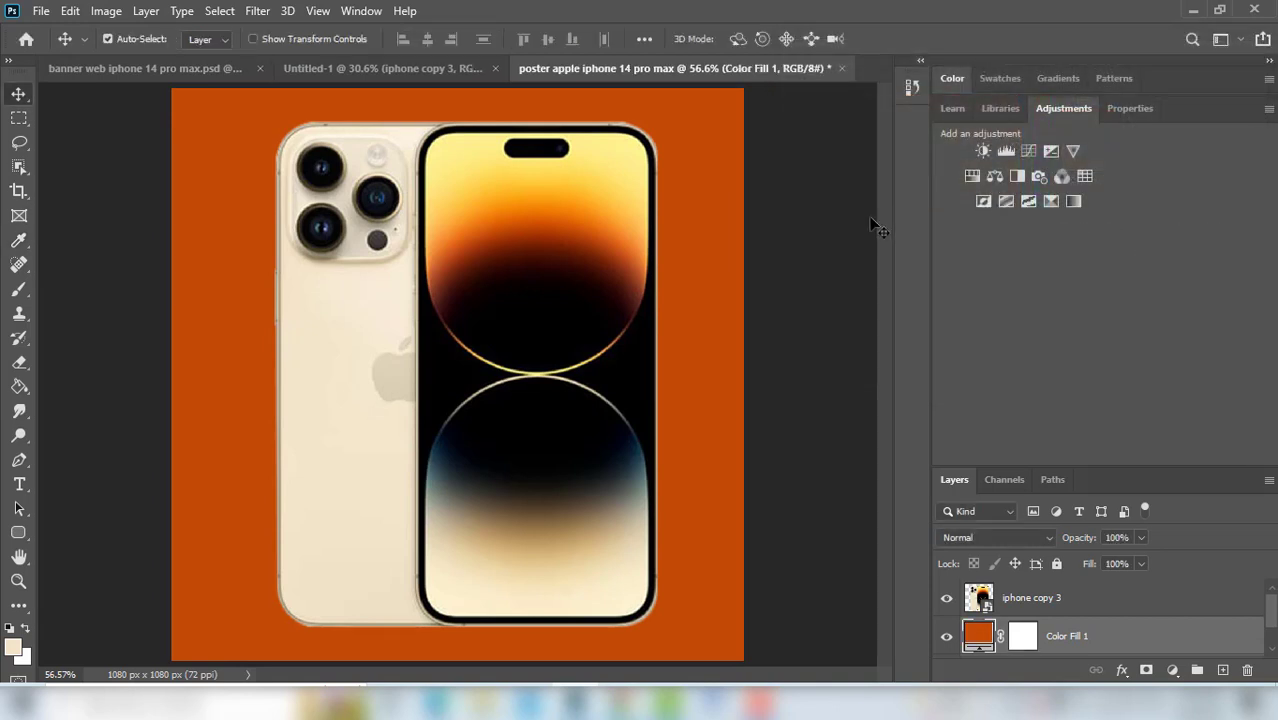
pyautogui.click(1071, 605)
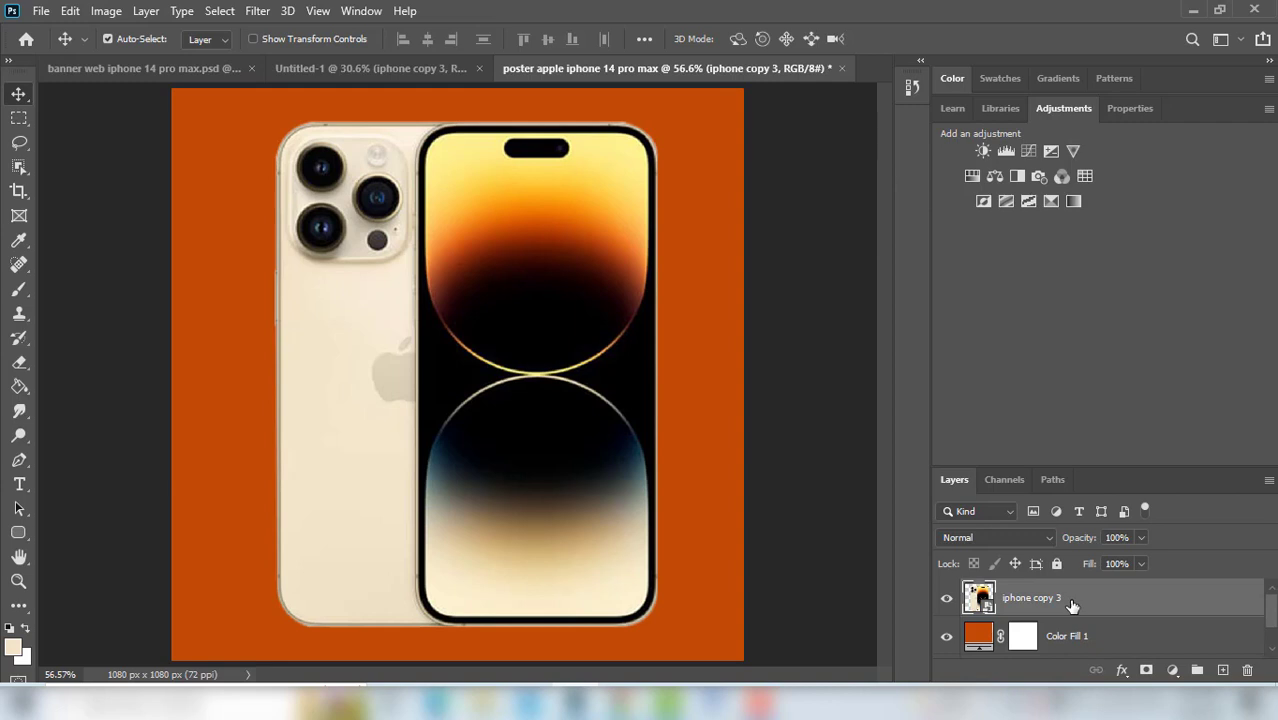
# Add a New Guide Layout of 2 columns and 2 rows through the canvas centre
pyautogui.click(319, 12)
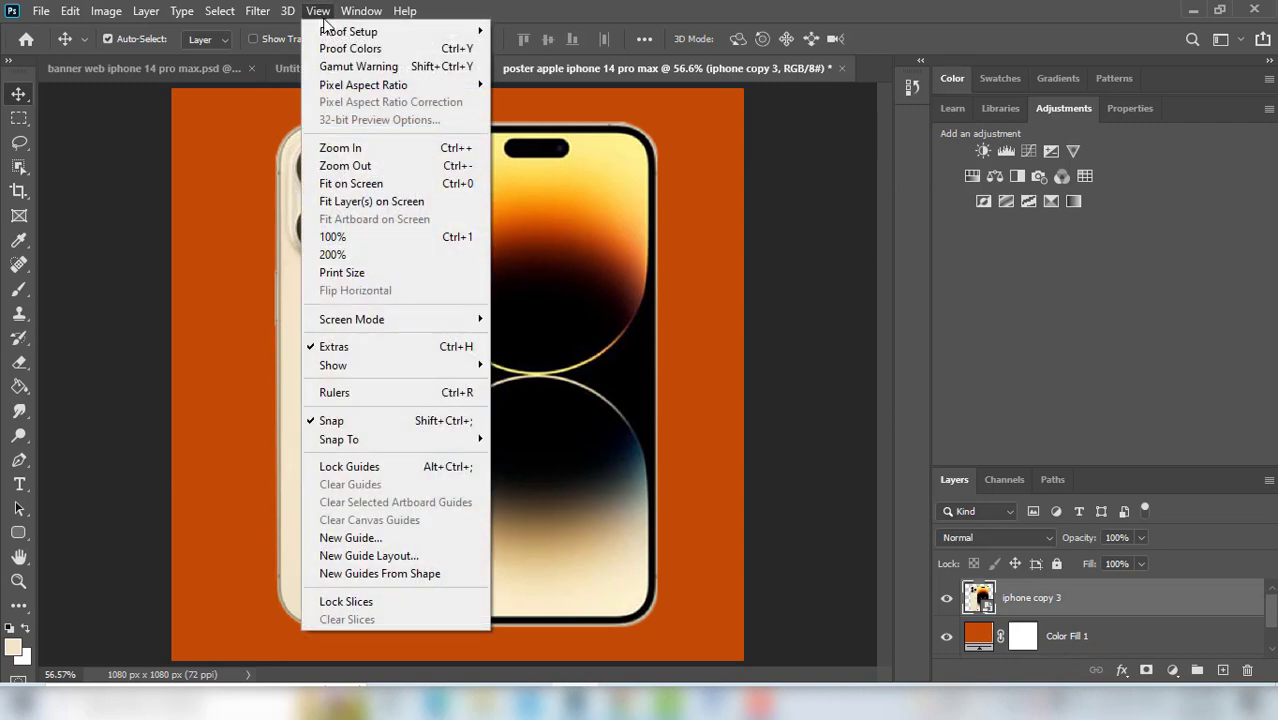
pyautogui.click(400, 556)
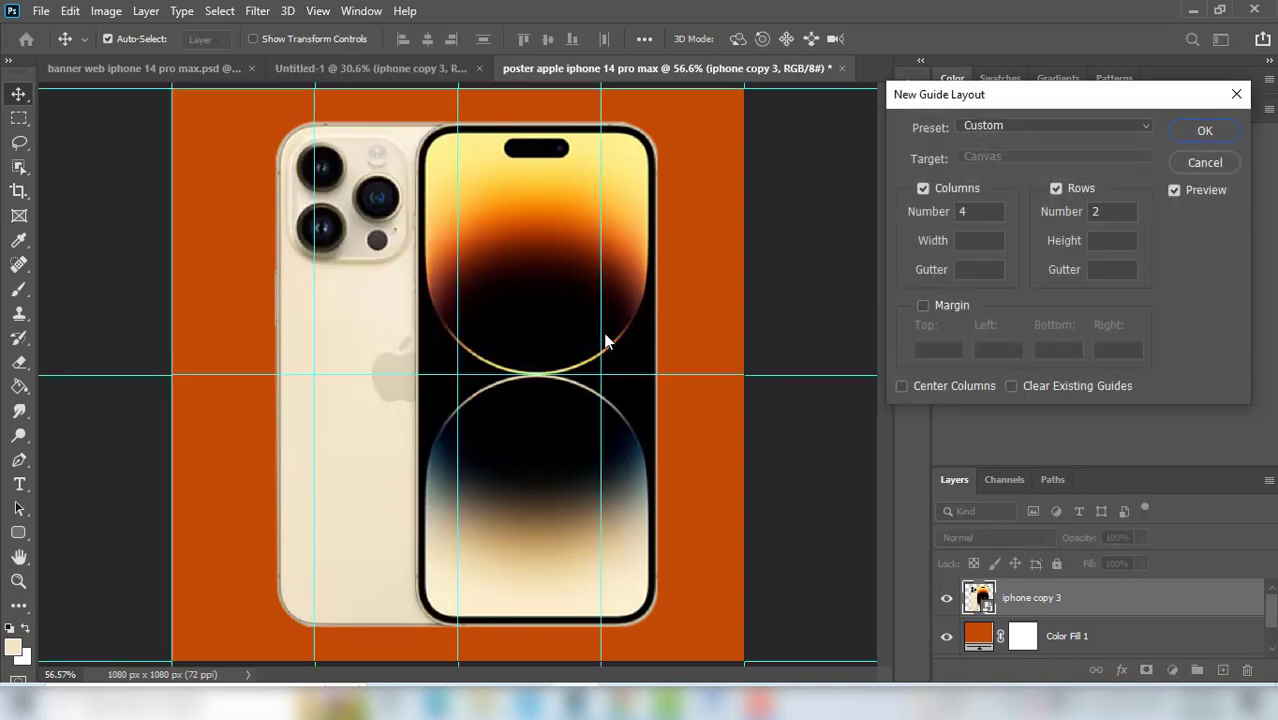
pyautogui.doubleClick(965, 211)
pyautogui.write('2')
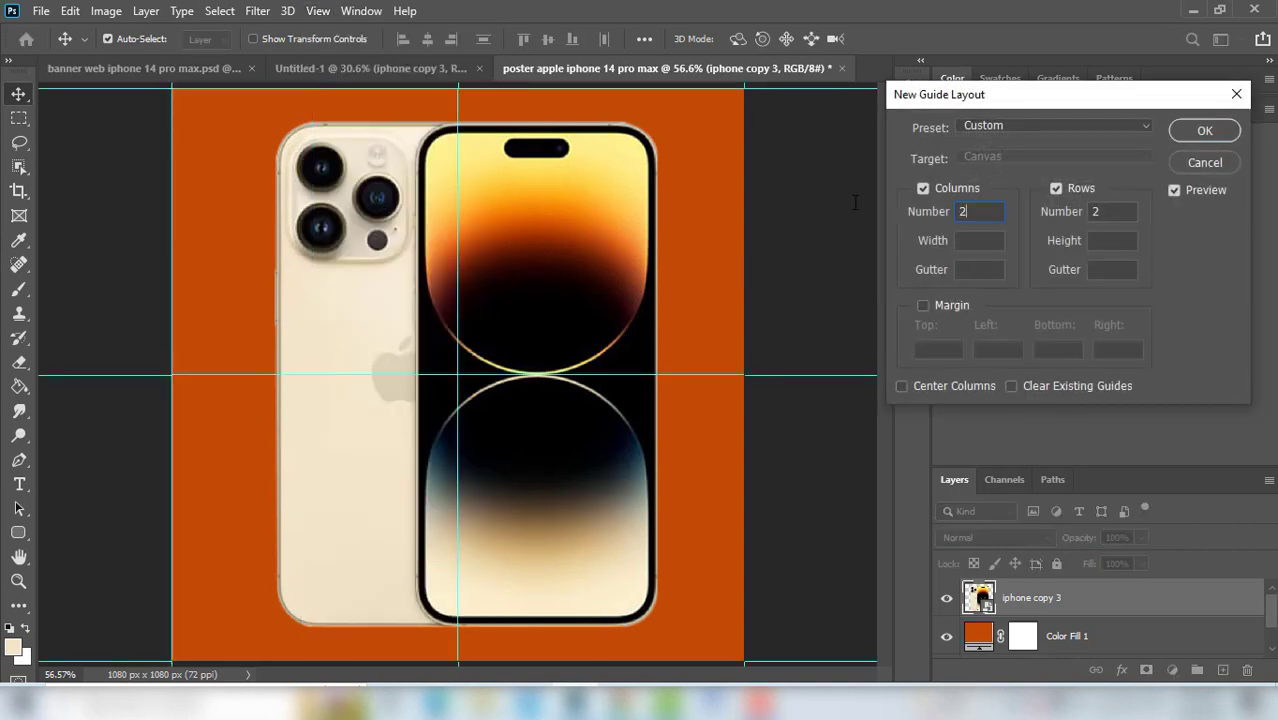
pyautogui.click(1226, 132)
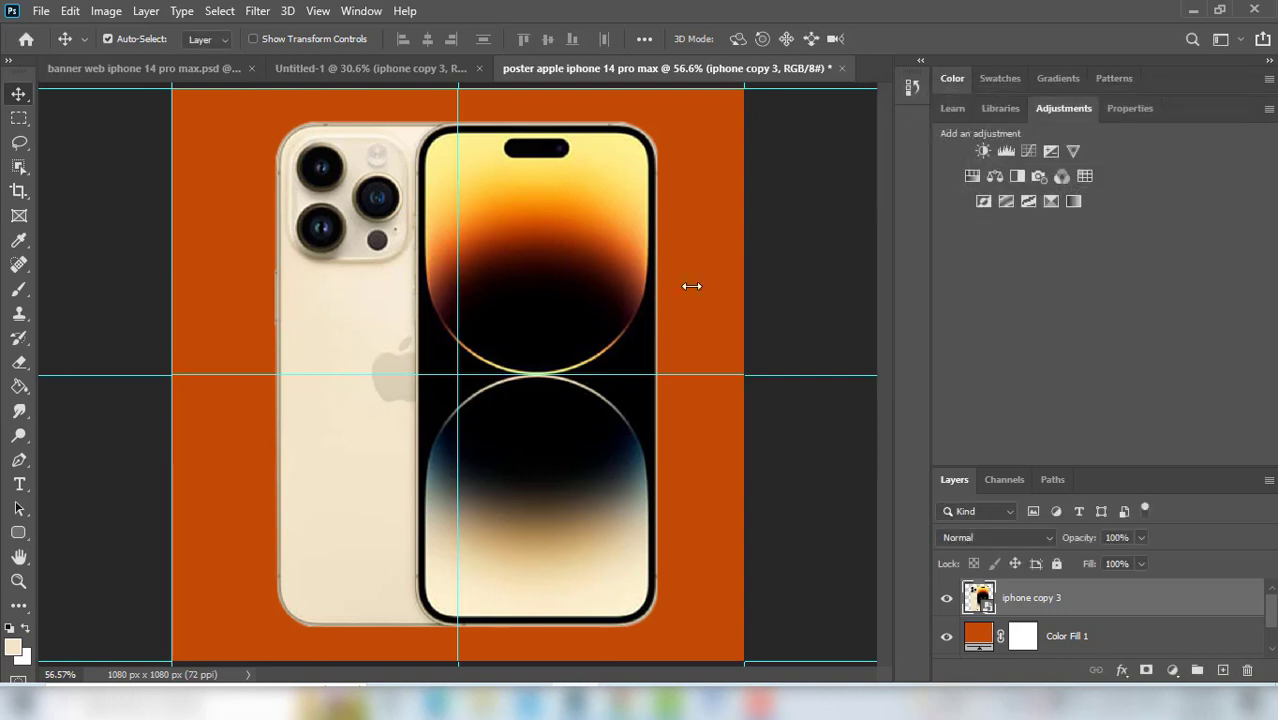
# Scale the iPhone down slightly, to about 188%, about its centre
pyautogui.hotkey('ctrl', 't')
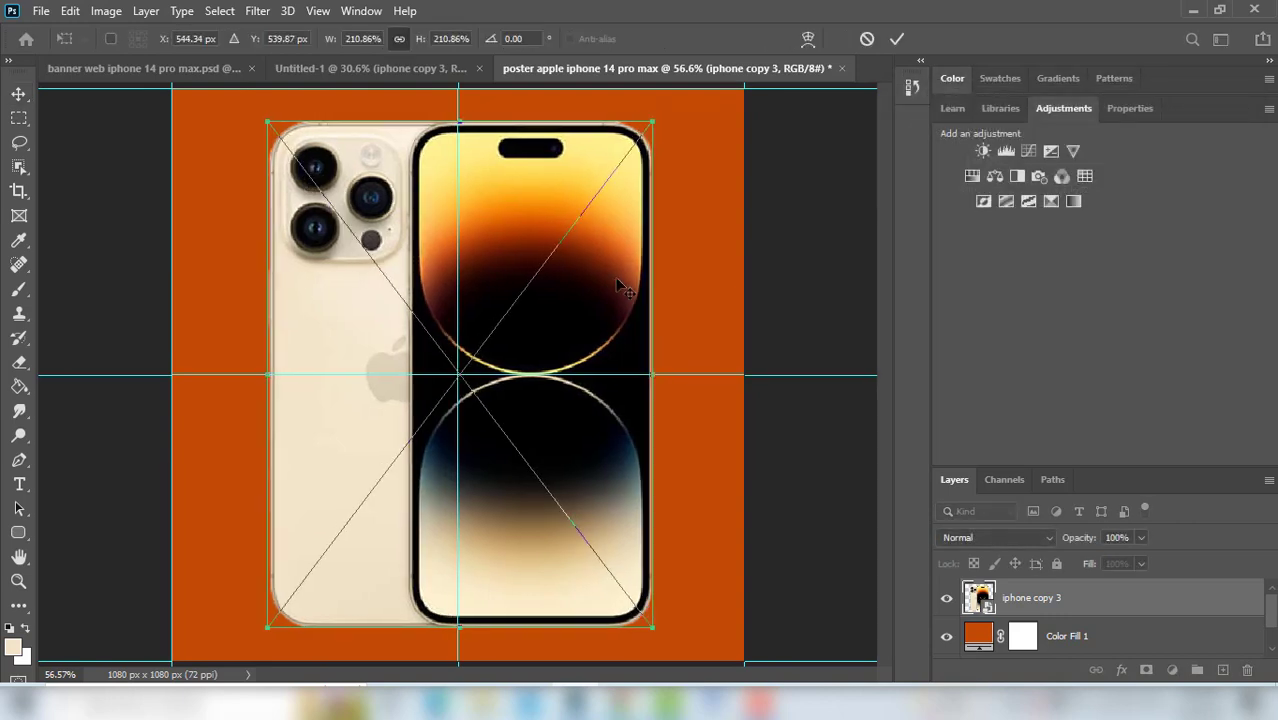
pyautogui.moveTo(659, 123); pyautogui.dragTo(630, 150)
pyautogui.press('Return')
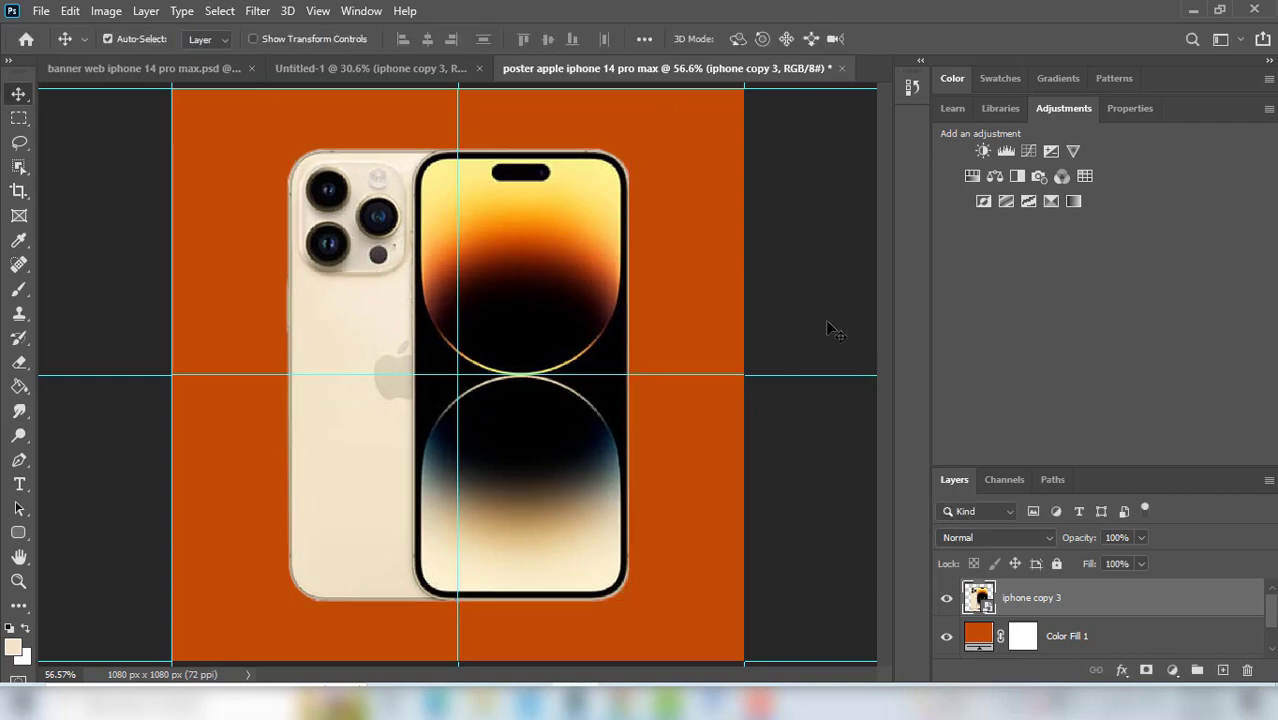
pyautogui.click(1096, 639)
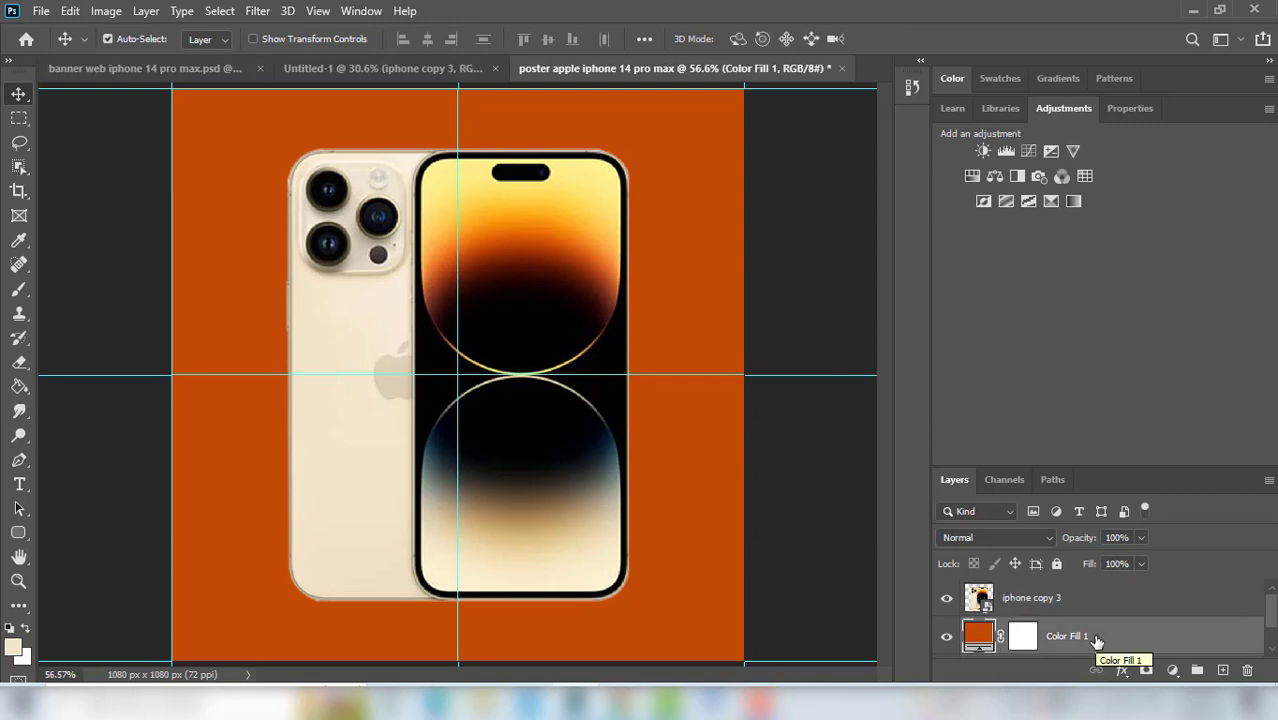
# Add a new layer named 'light dawen' above the Color Fill layer
pyautogui.click(1223, 671)
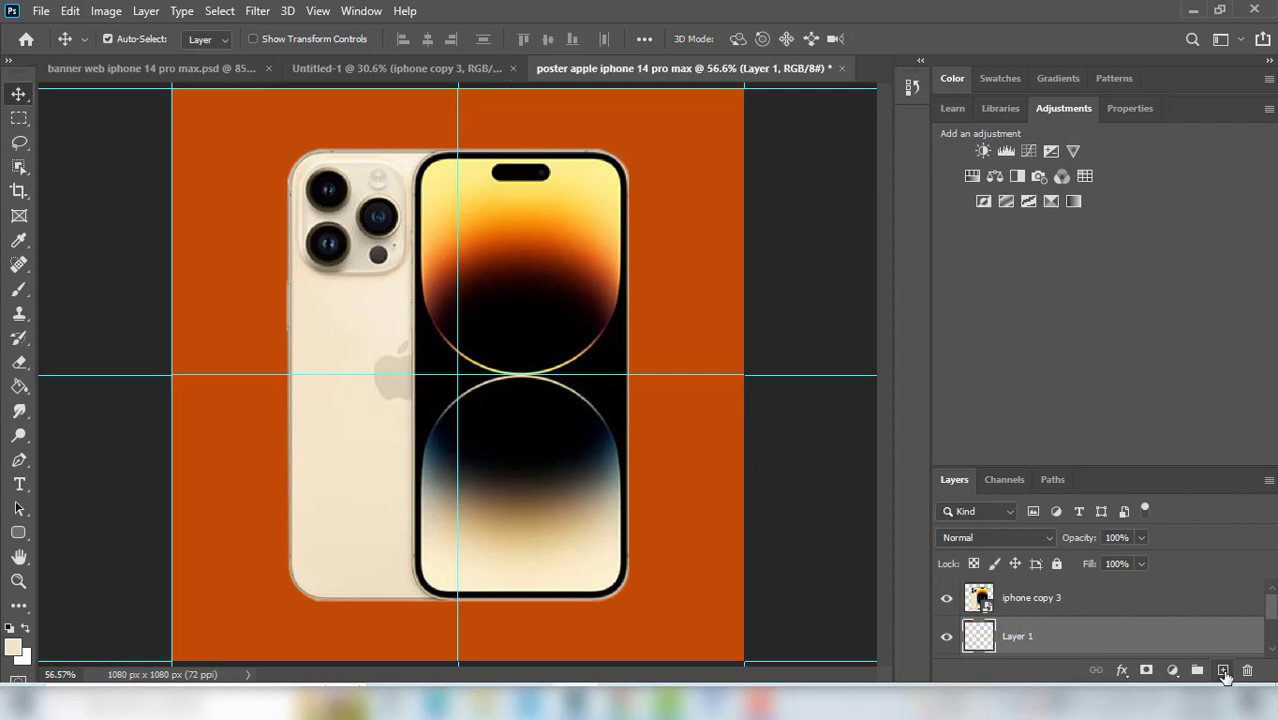
pyautogui.doubleClick(1027, 638)
pyautogui.press('BackSpace')
pyautogui.write('light dawen')
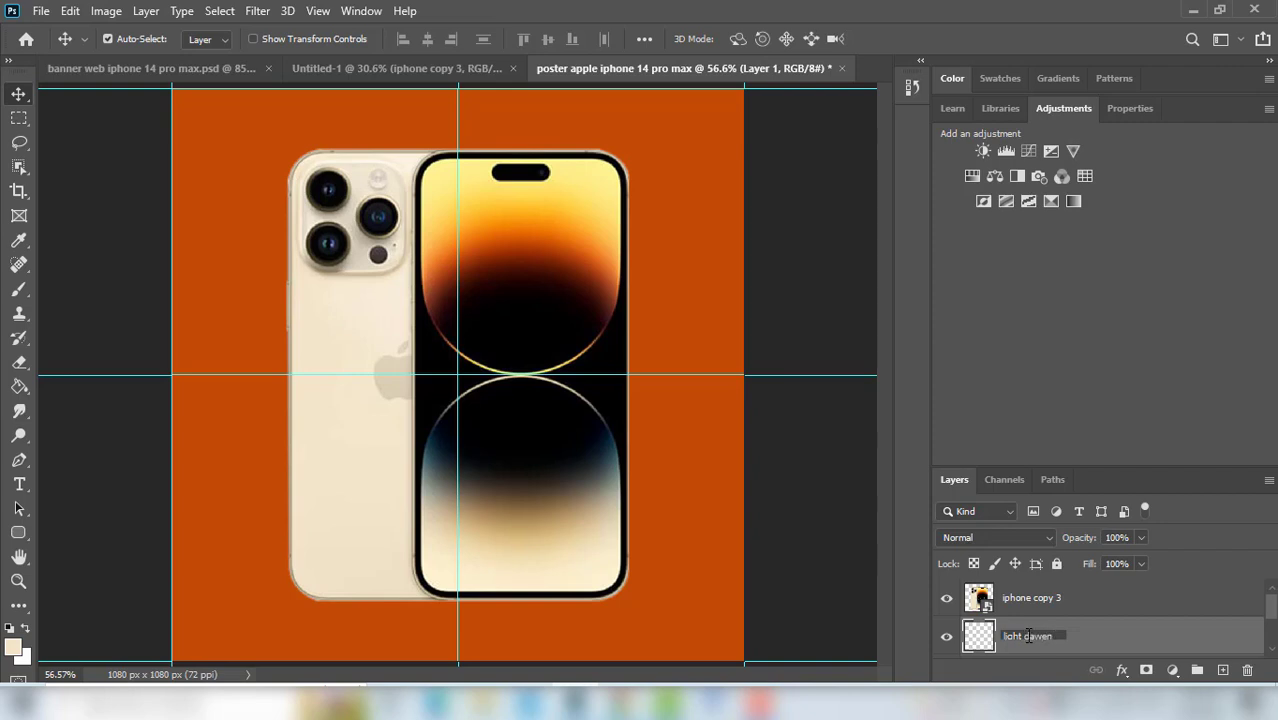
pyautogui.press('Return')
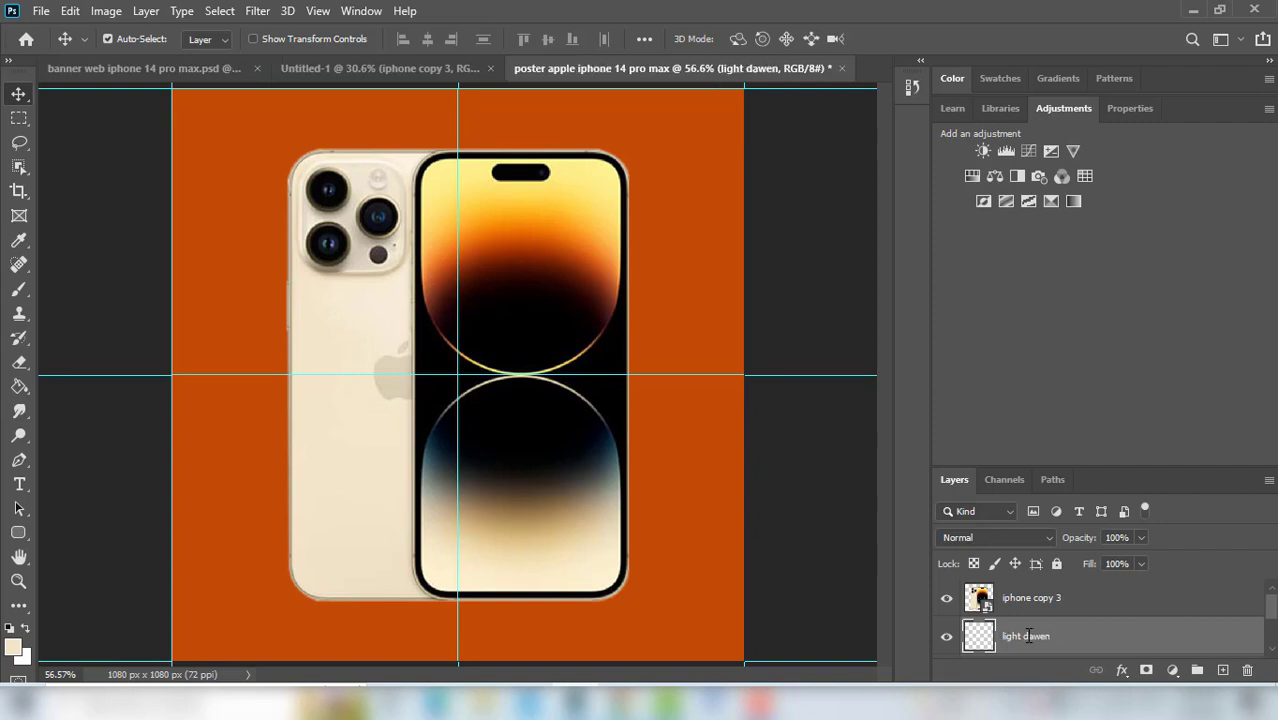
# Brush a soft pale-yellow #fff18e glow around the phone at 50% opacity
pyautogui.click(18, 289)
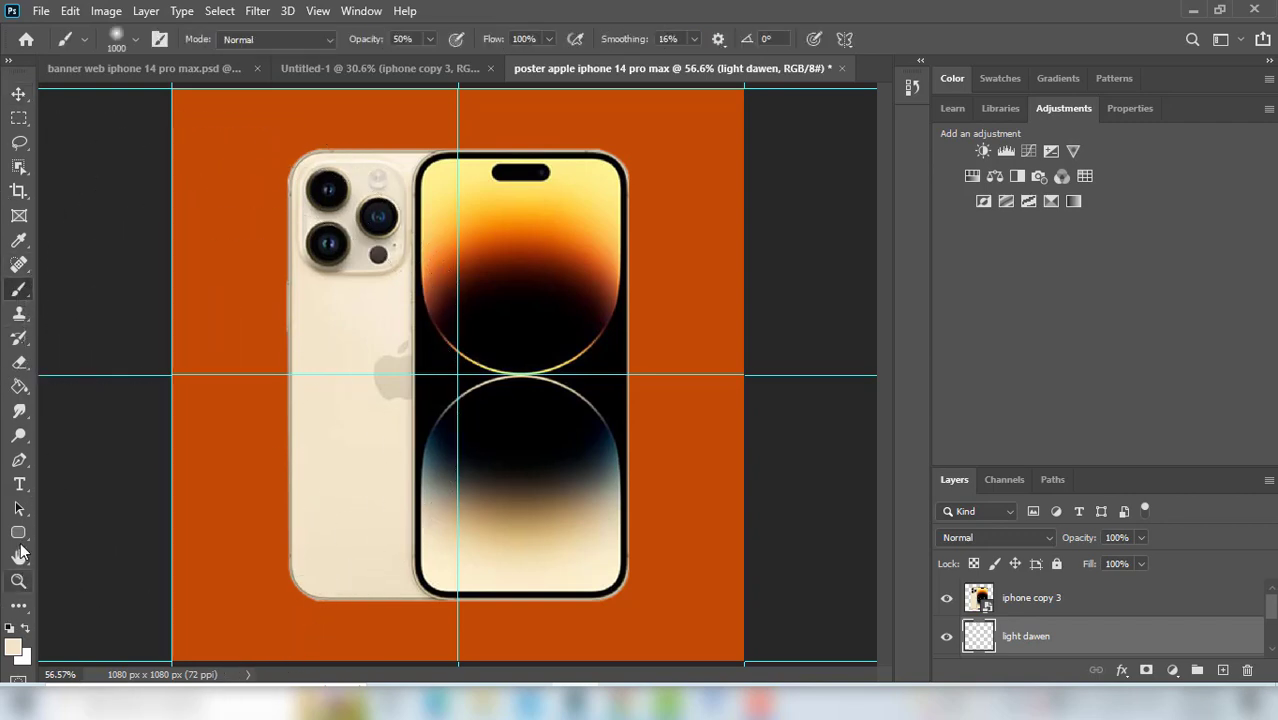
pyautogui.click(13, 648)
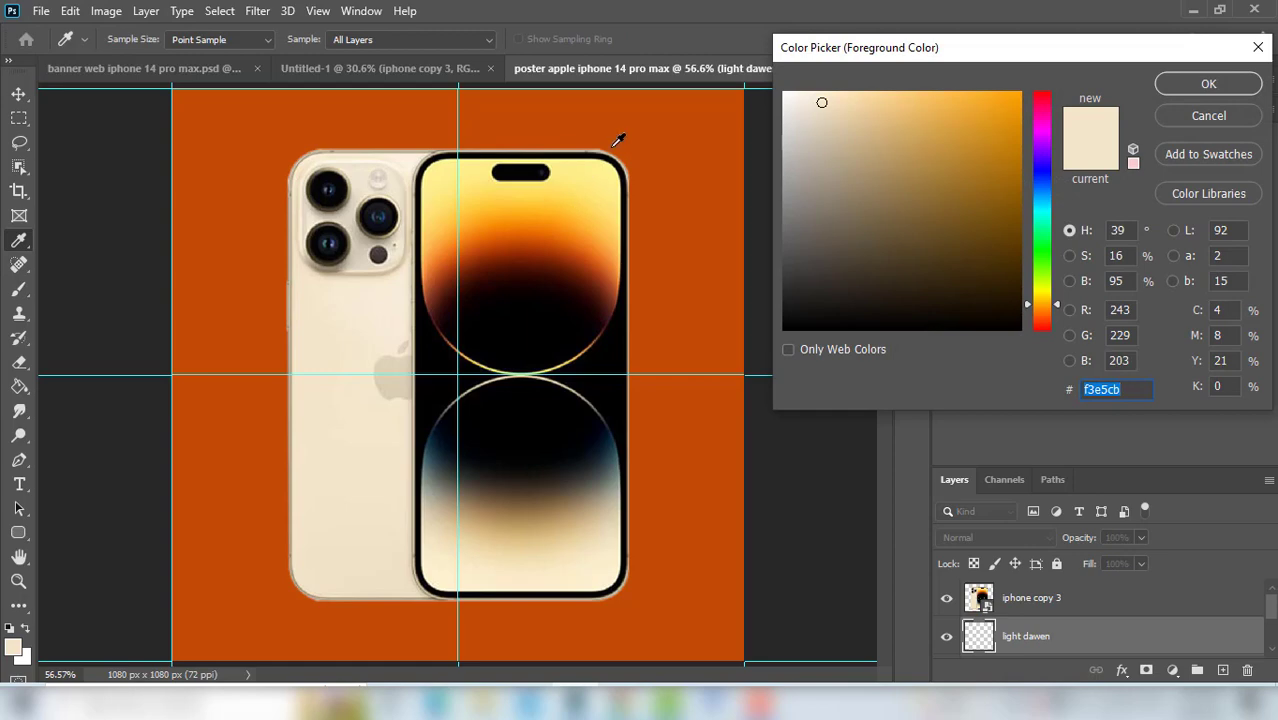
pyautogui.click(612, 170)
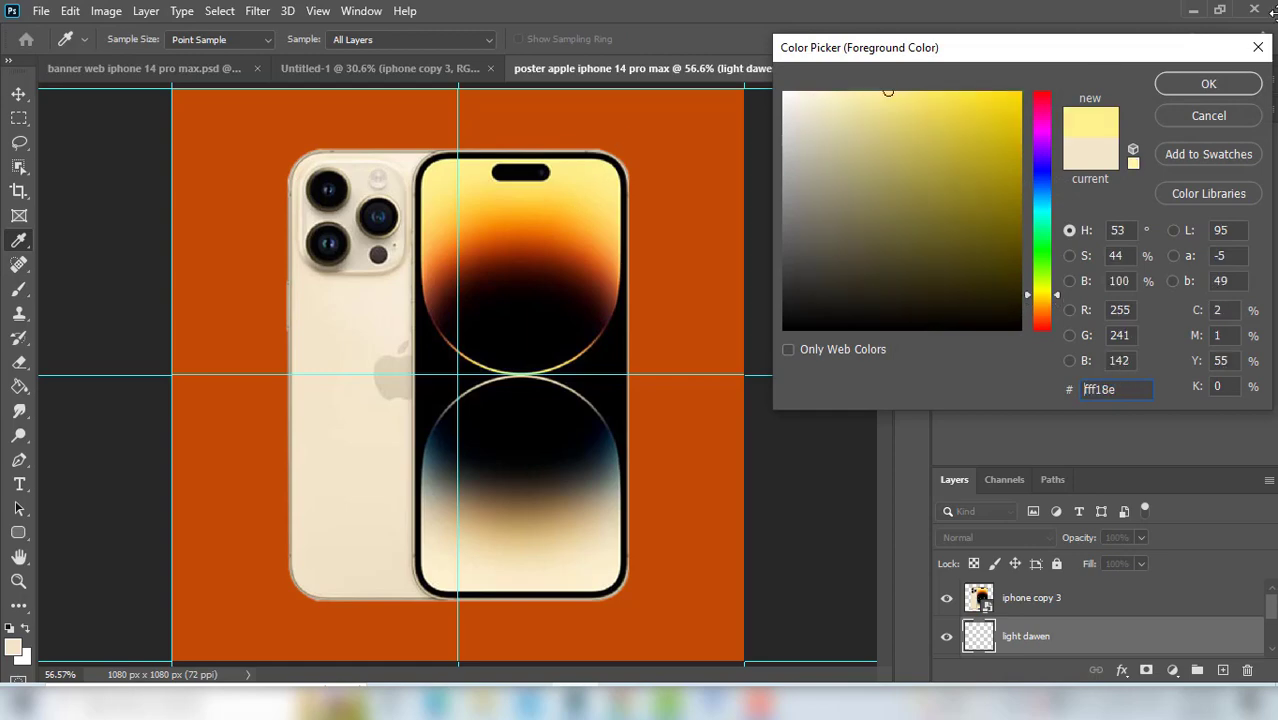
pyautogui.click(1209, 84)
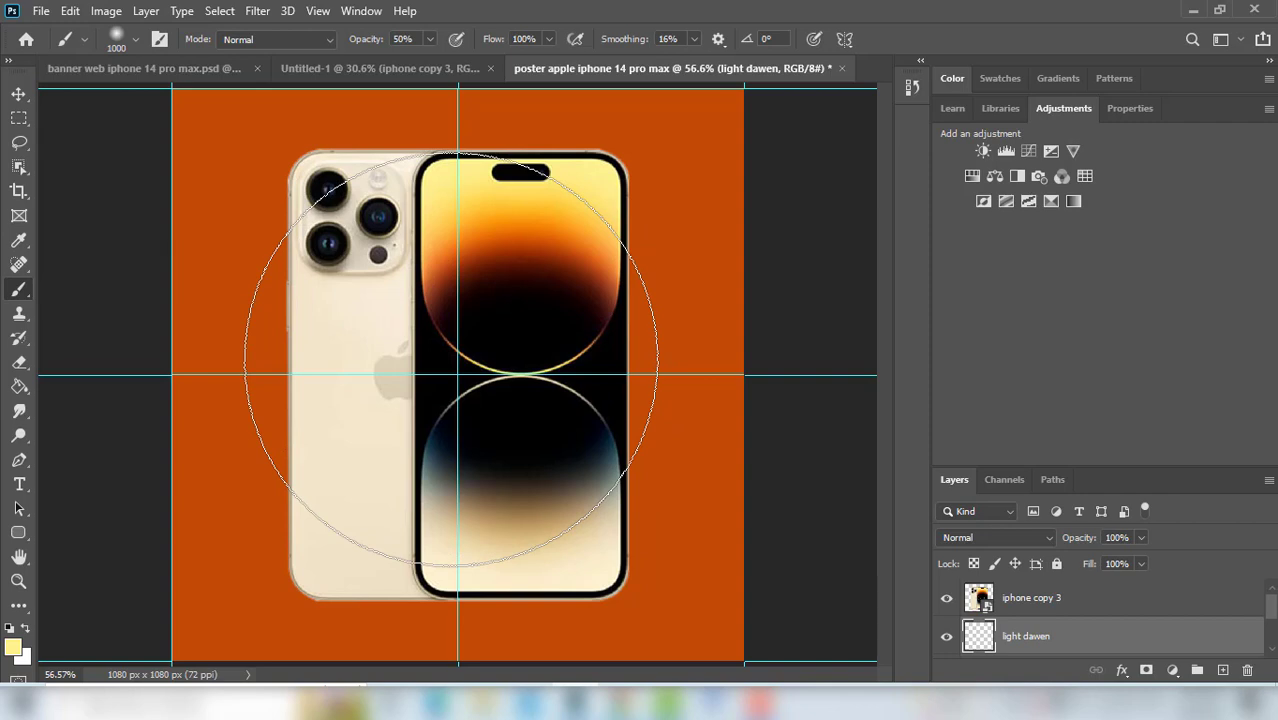
pyautogui.click(451, 358)
pyautogui.click(451, 358)
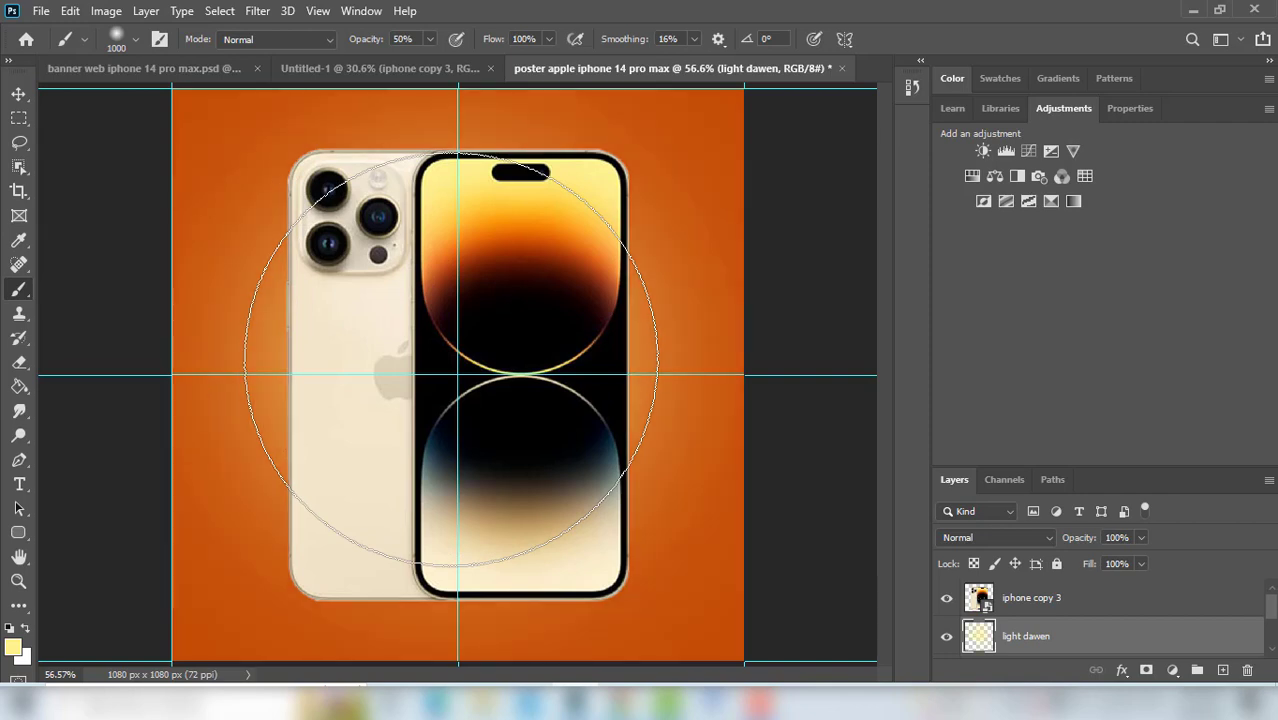
pyautogui.click(451, 359)
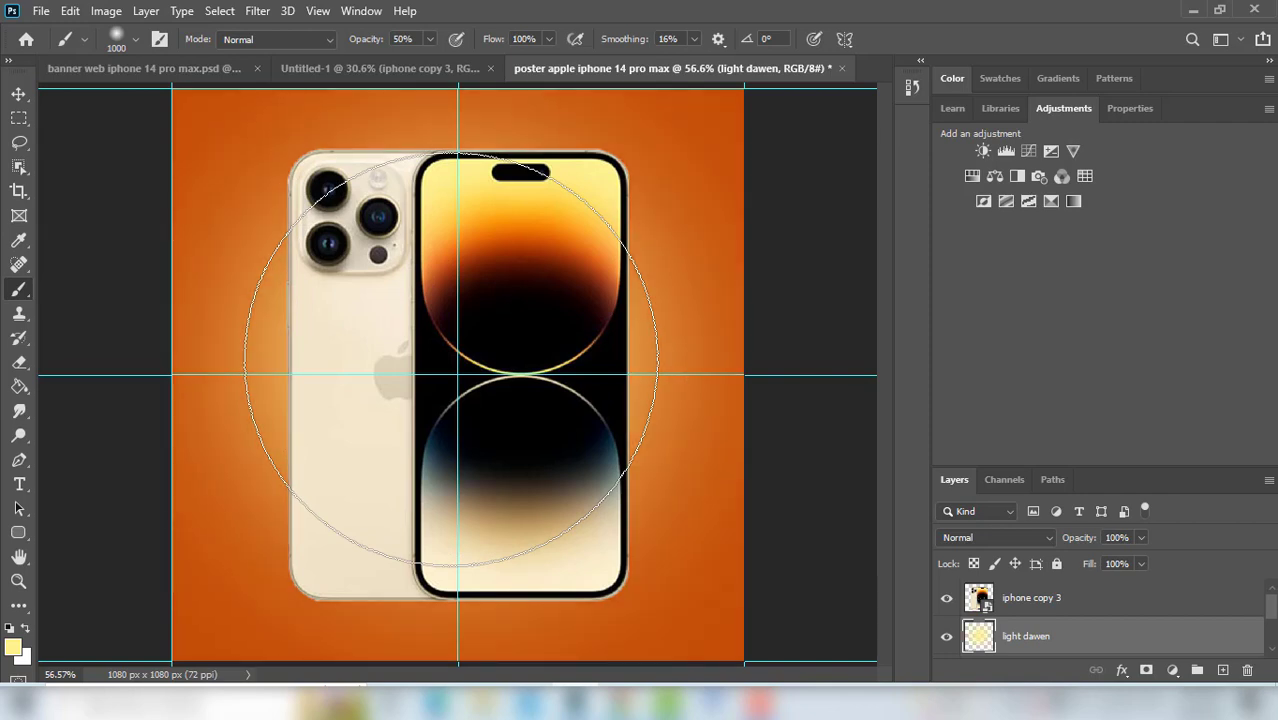
pyautogui.click(451, 358)
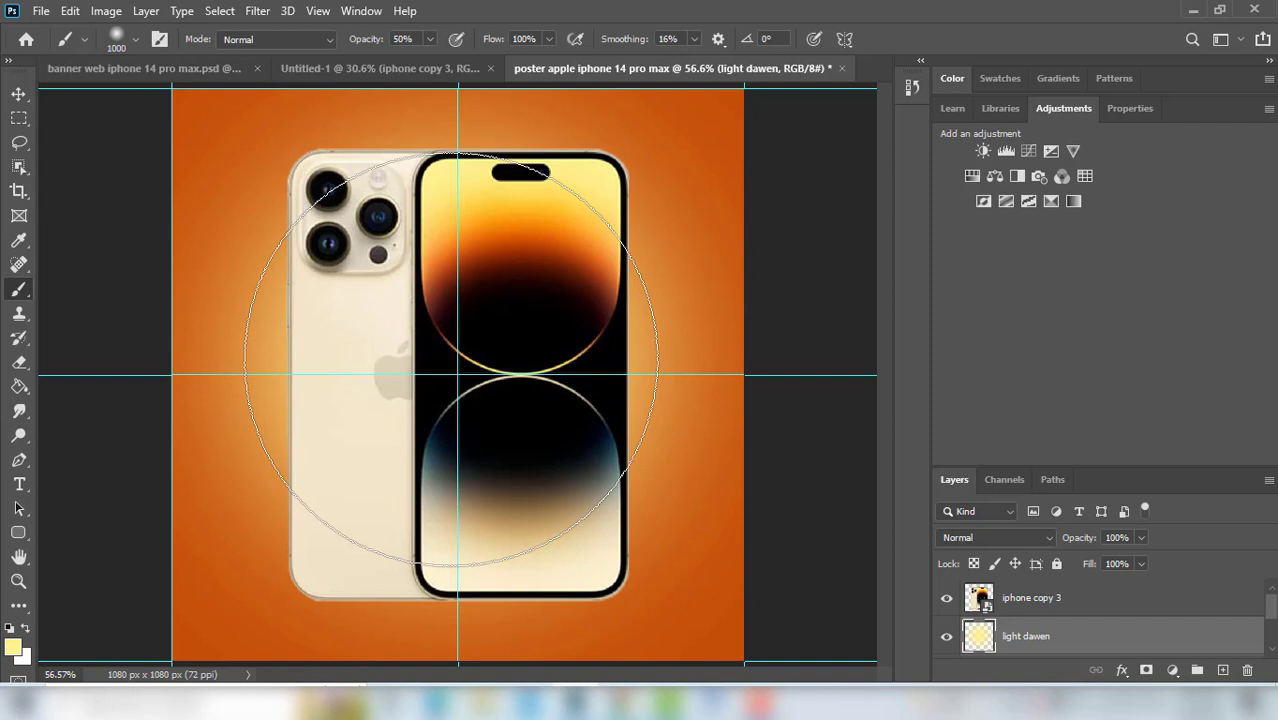
pyautogui.hotkey('ctrl', 't')
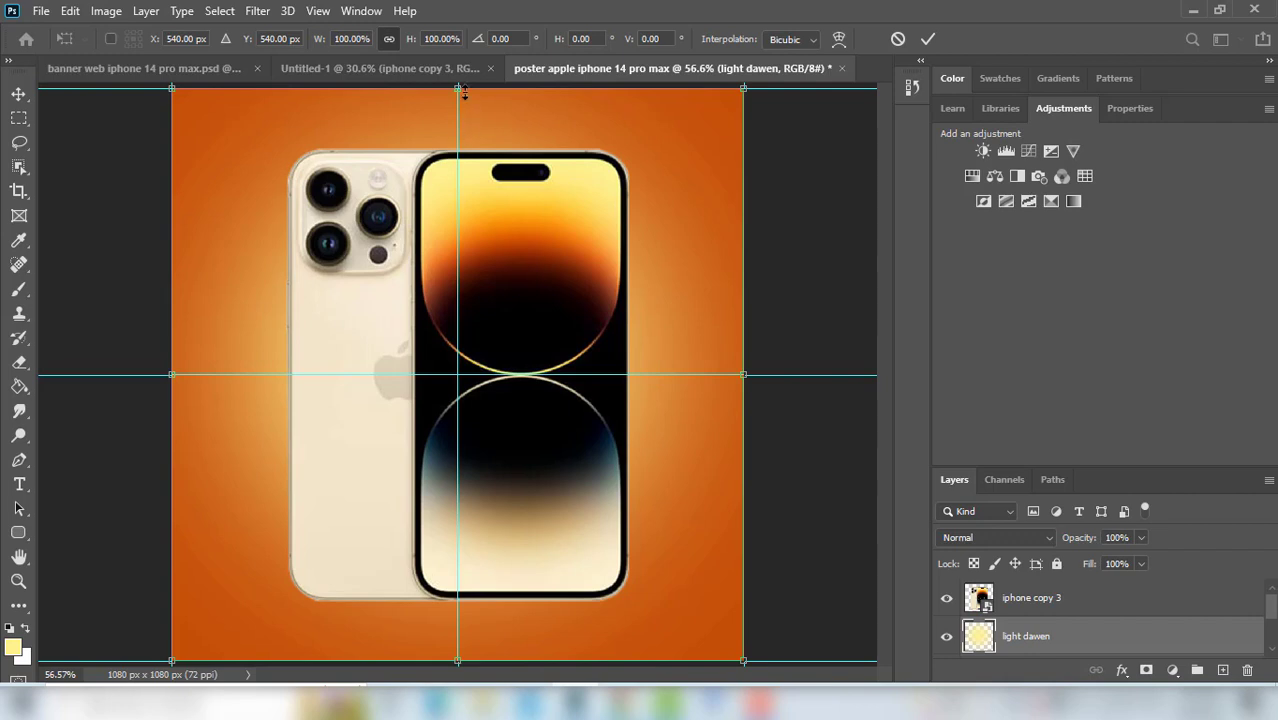
# Squash the glow to 119.31% × 32.24% and move it down to the phone's base
pyautogui.moveTo(458, 88); pyautogui.dragTo(458, 282)
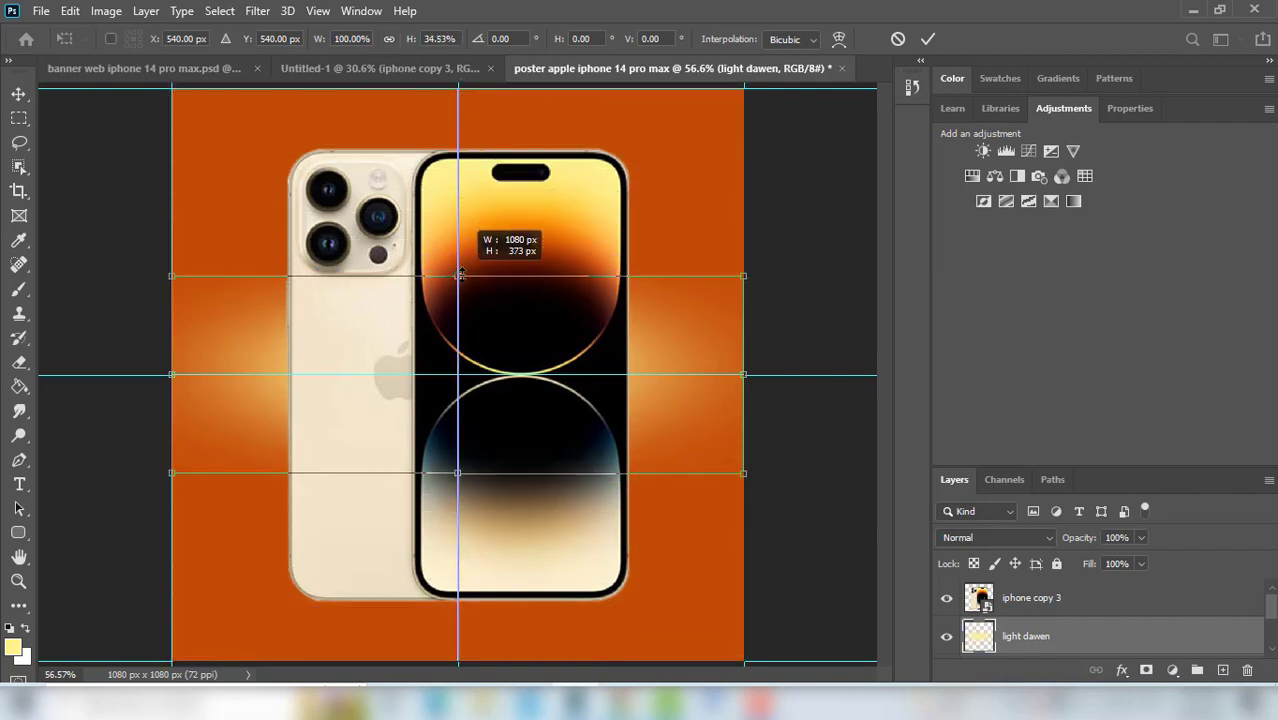
pyautogui.moveTo(743, 374); pyautogui.dragTo(798, 374)
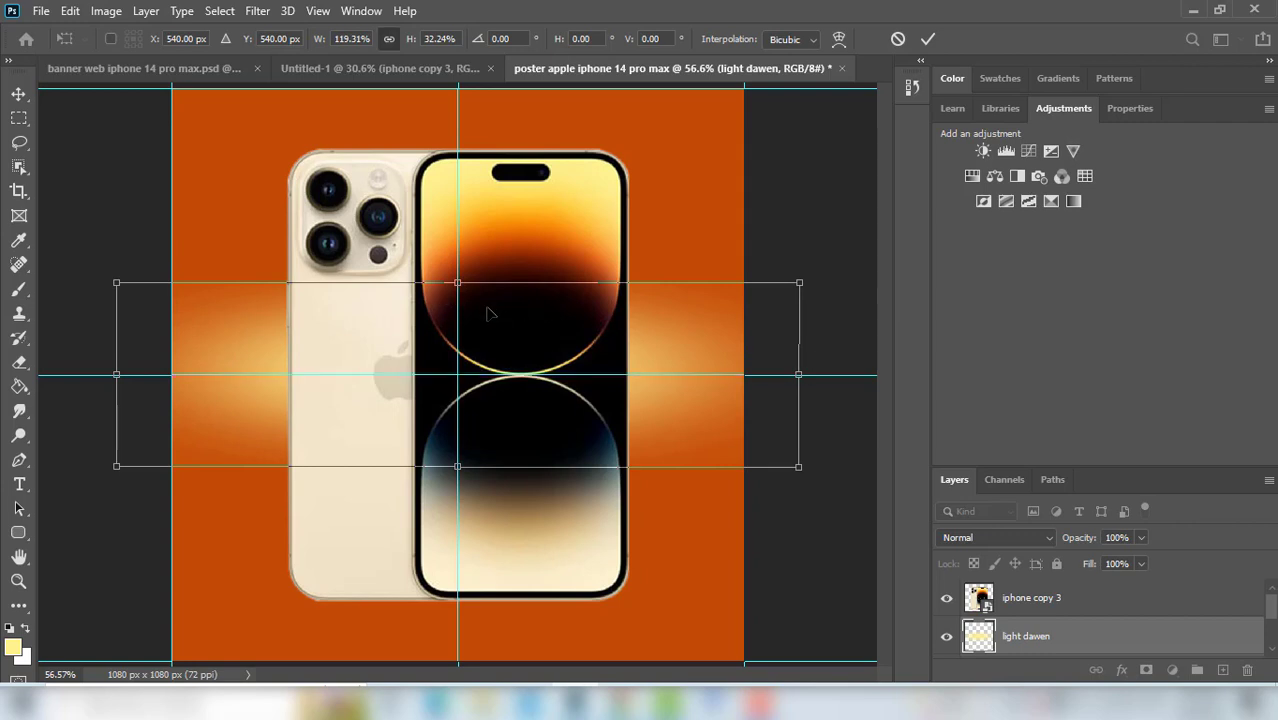
pyautogui.moveTo(549, 350)
pyautogui.mouseDown()
pyautogui.moveTo(556, 548)
pyautogui.moveTo(547, 542)
pyautogui.mouseUp()
pyautogui.press('Return')
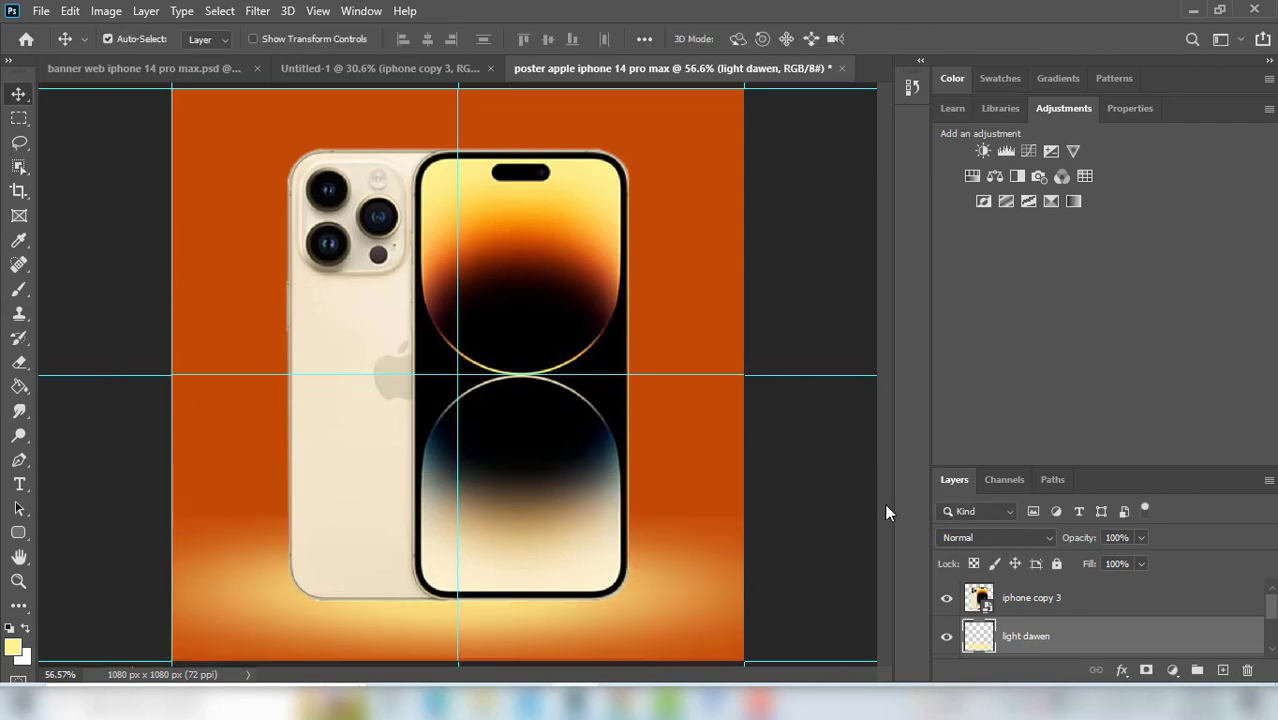
# Add a layer mask to light dawen and paint away the glow's left and right sides in black
pyautogui.click(1147, 671)
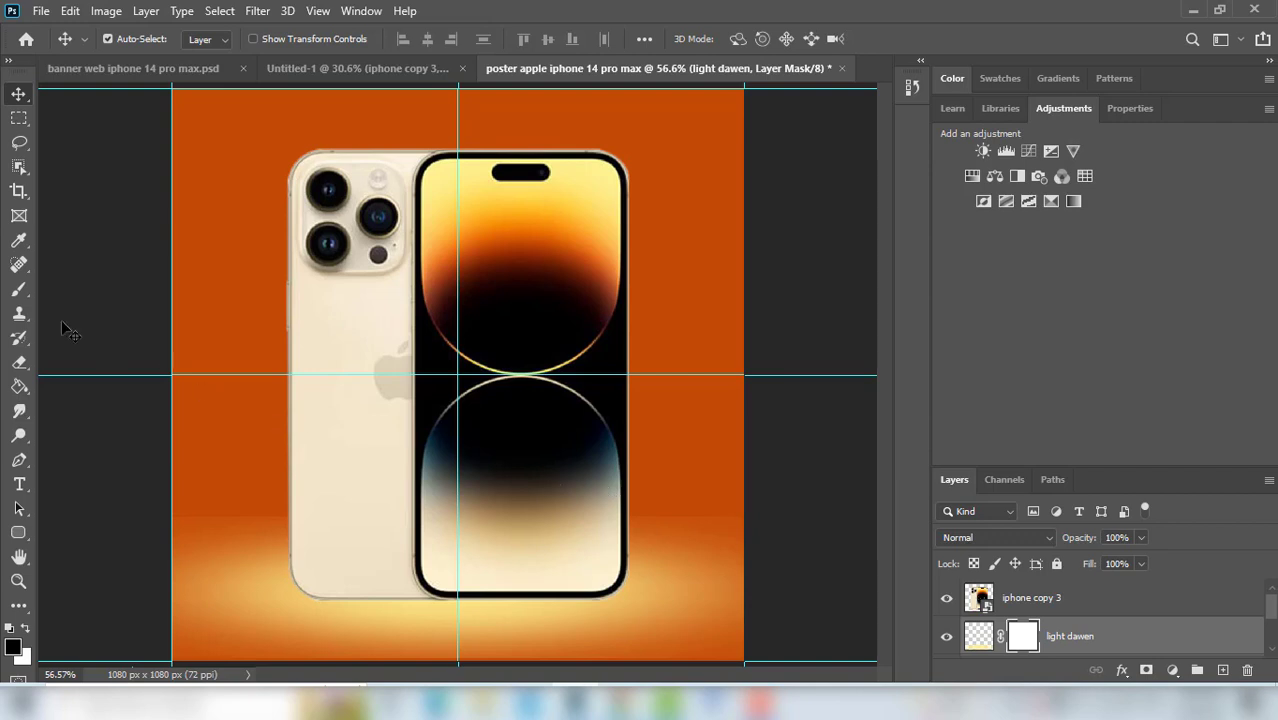
pyautogui.click(18, 289)
pyautogui.moveTo(299, 443)
pyautogui.mouseDown()
pyautogui.moveTo(150, 330)
pyautogui.moveTo(269, 315)
pyautogui.mouseUp()
pyautogui.press('[')
pyautogui.press('[')
pyautogui.press('[')
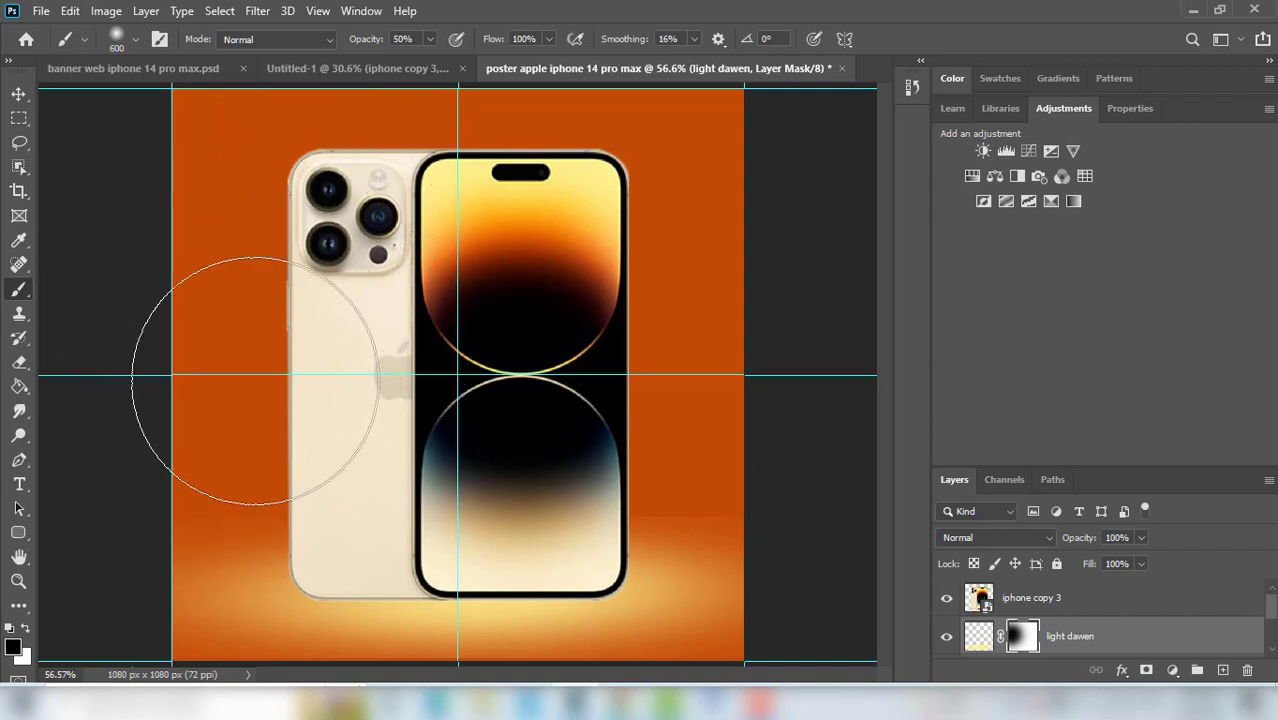
pyautogui.press('[')
pyautogui.press('[')
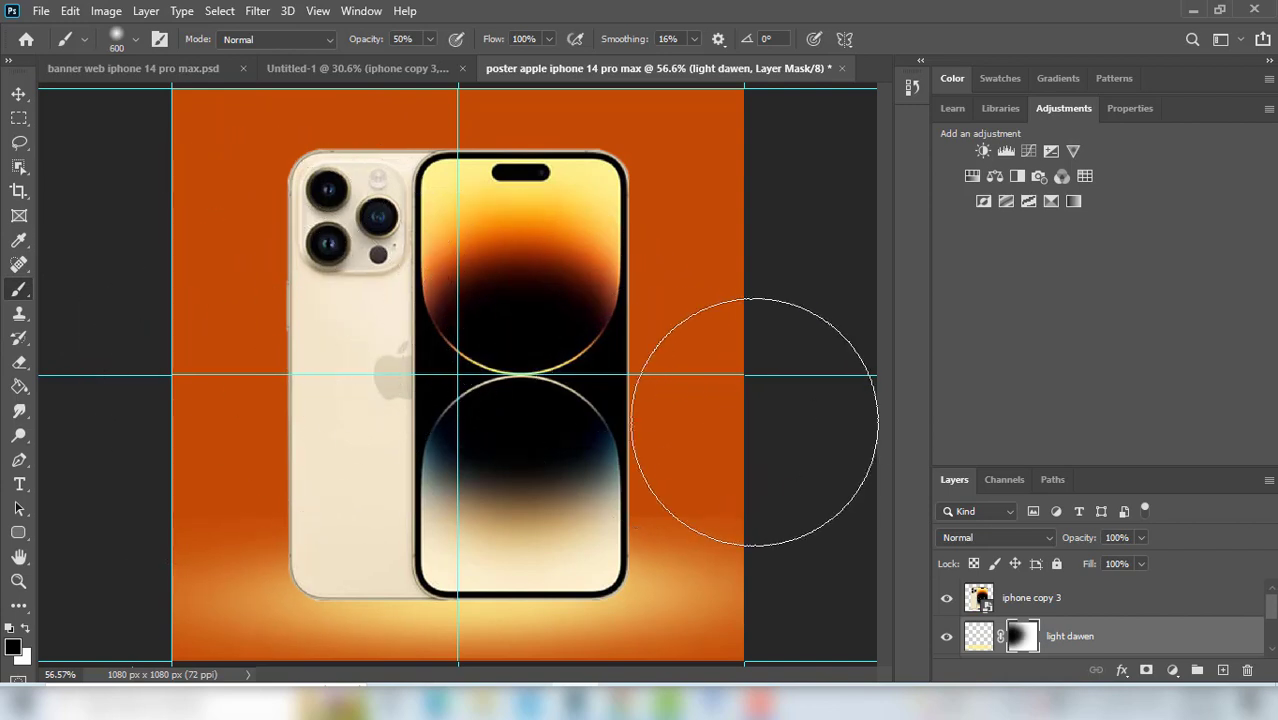
pyautogui.moveTo(747, 465); pyautogui.dragTo(630, 445)
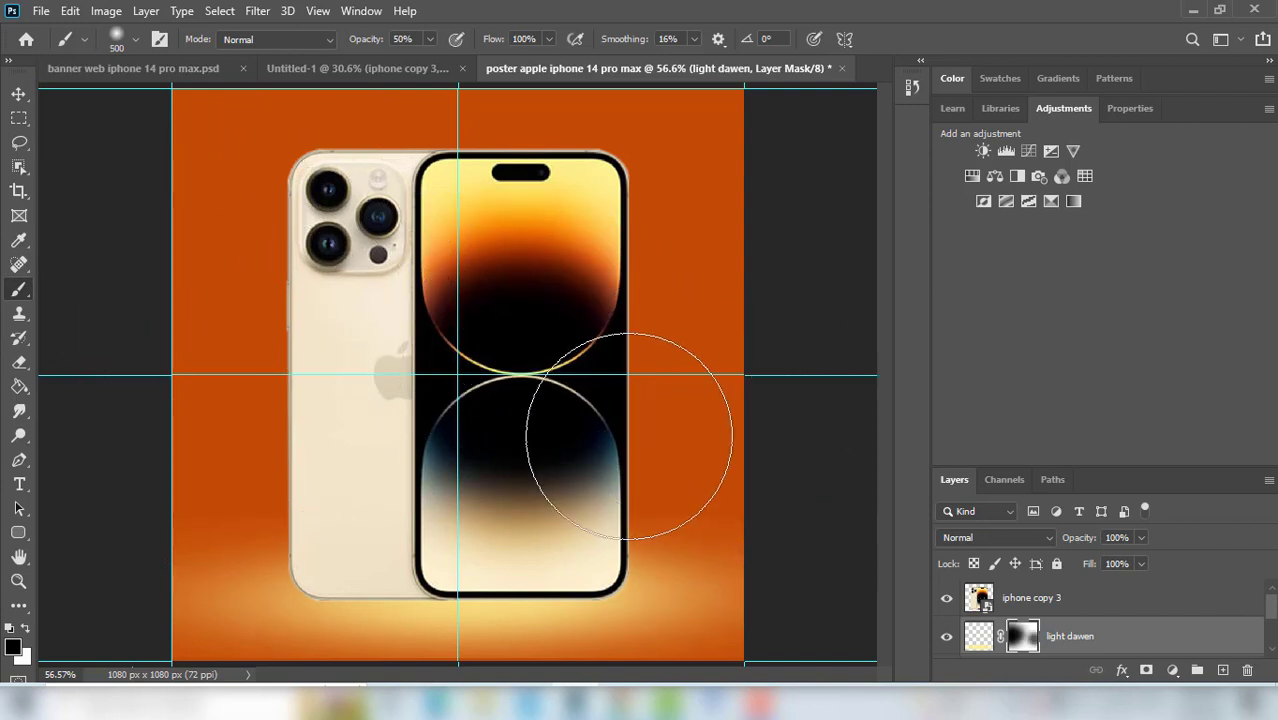
pyautogui.moveTo(691, 409); pyautogui.dragTo(673, 411)
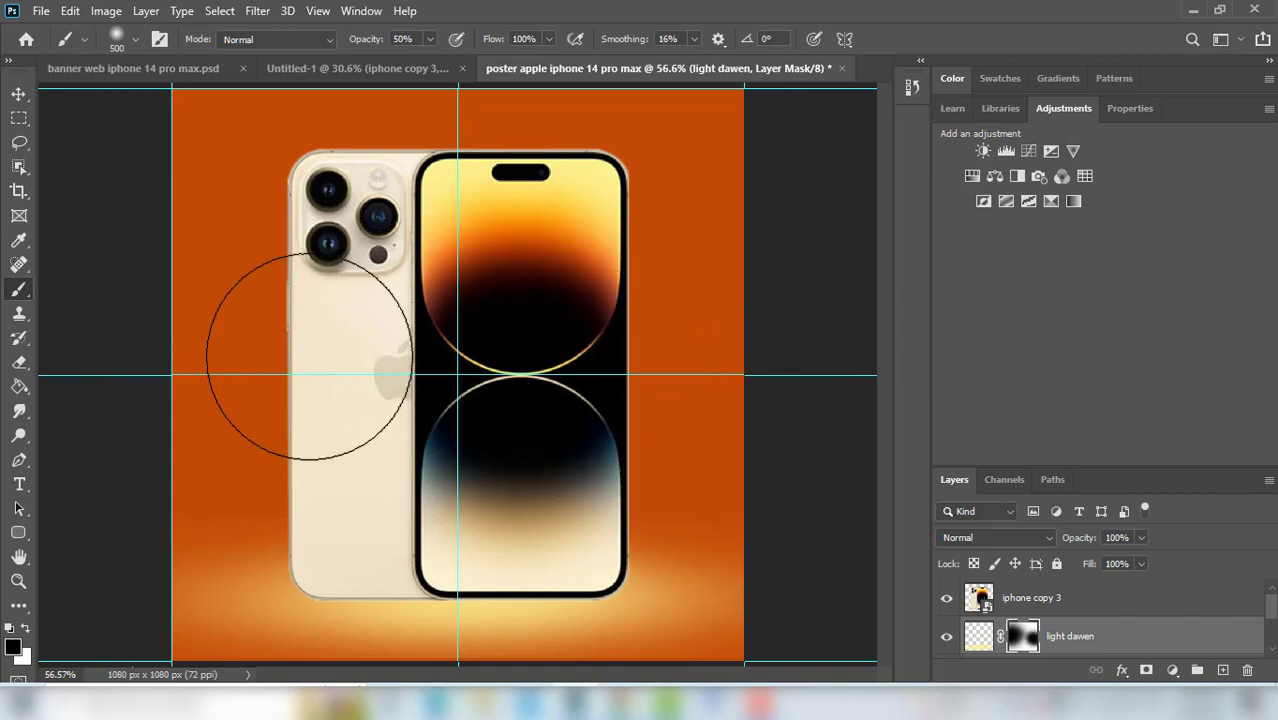
pyautogui.press('v')
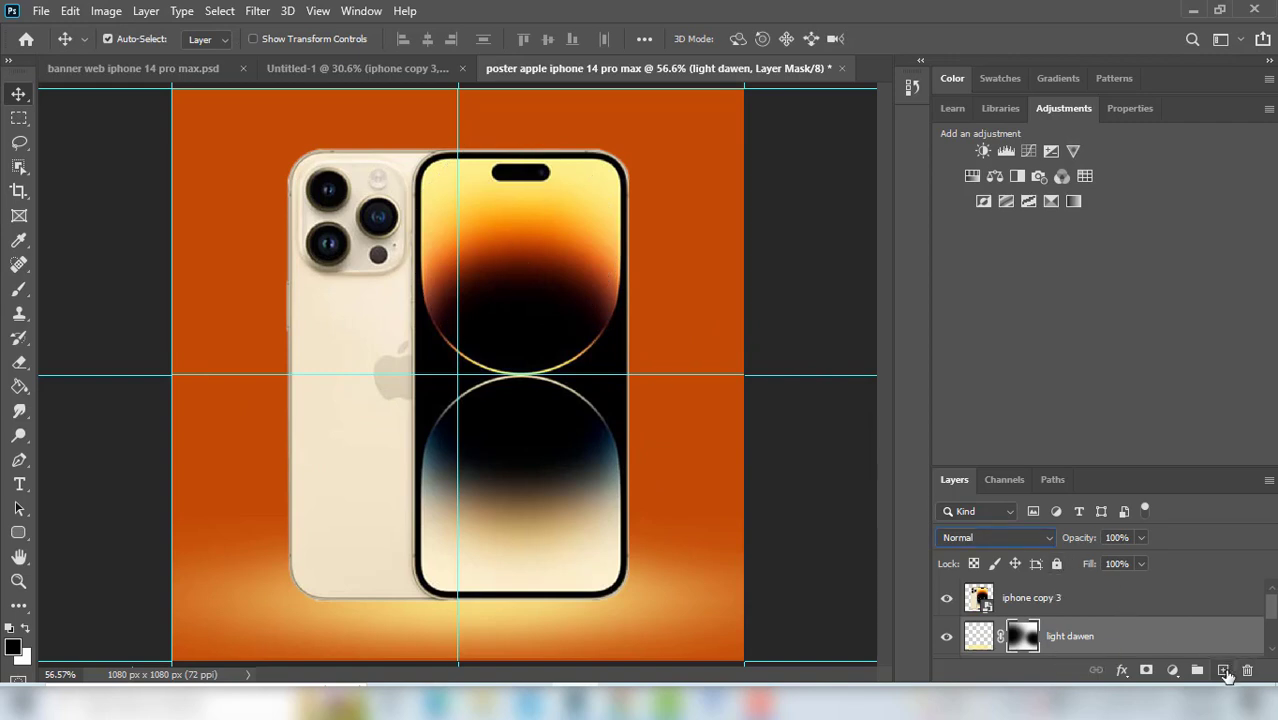
# Add a new empty layer named 'light middel'
pyautogui.click(1224, 670)
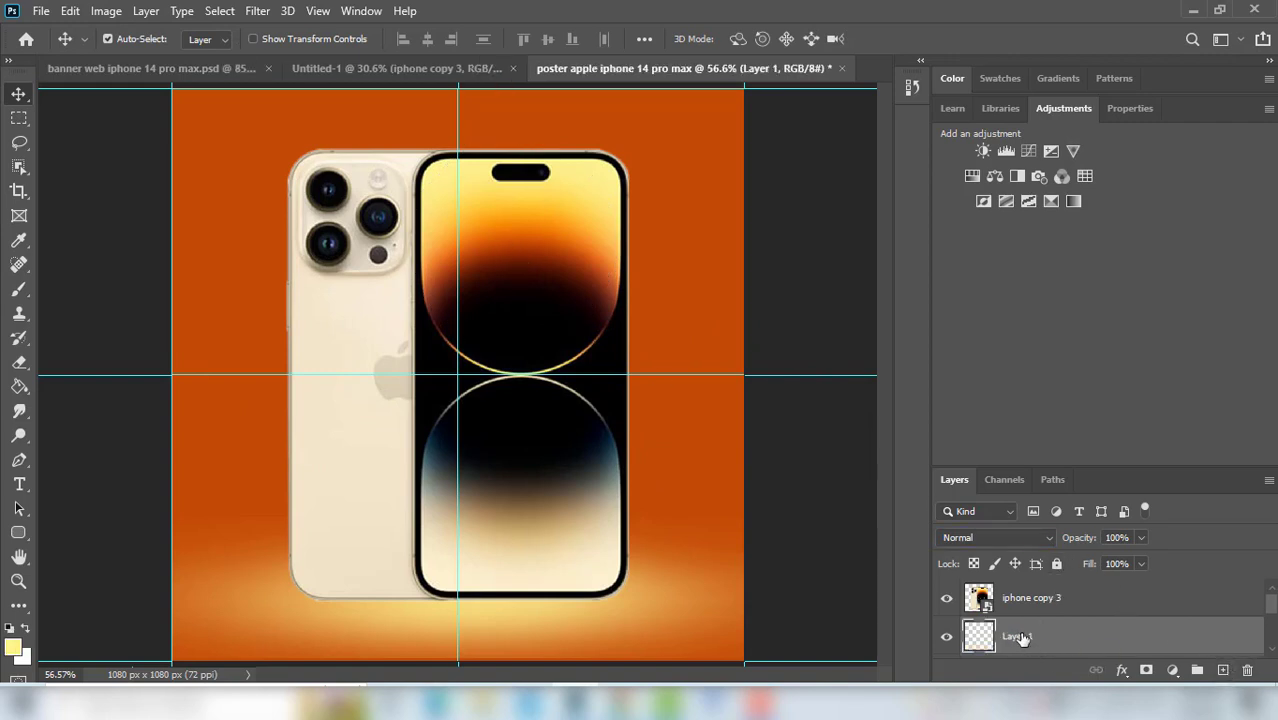
pyautogui.doubleClick(1020, 635)
pyautogui.press('BackSpace')
pyautogui.write('light middel')
pyautogui.press('Return')
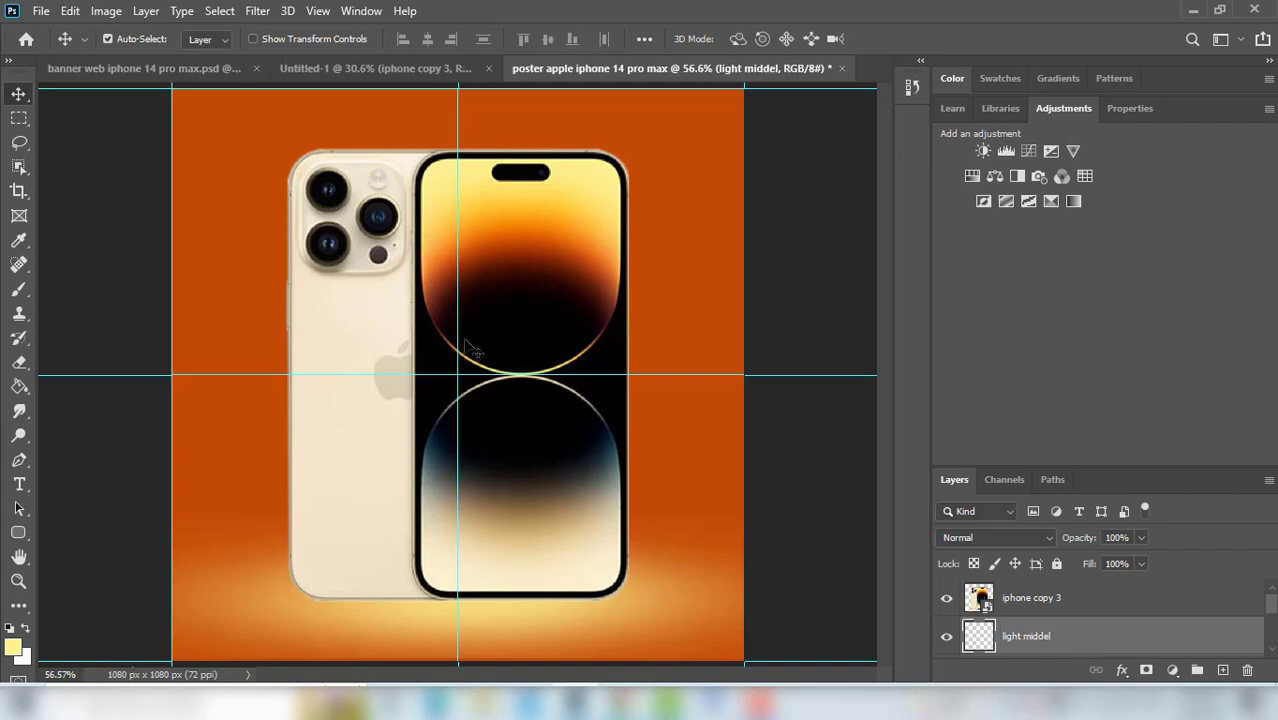
# Paint a large soft pale-yellow glow behind the phone with a size-1100 brush
pyautogui.click(18, 289)
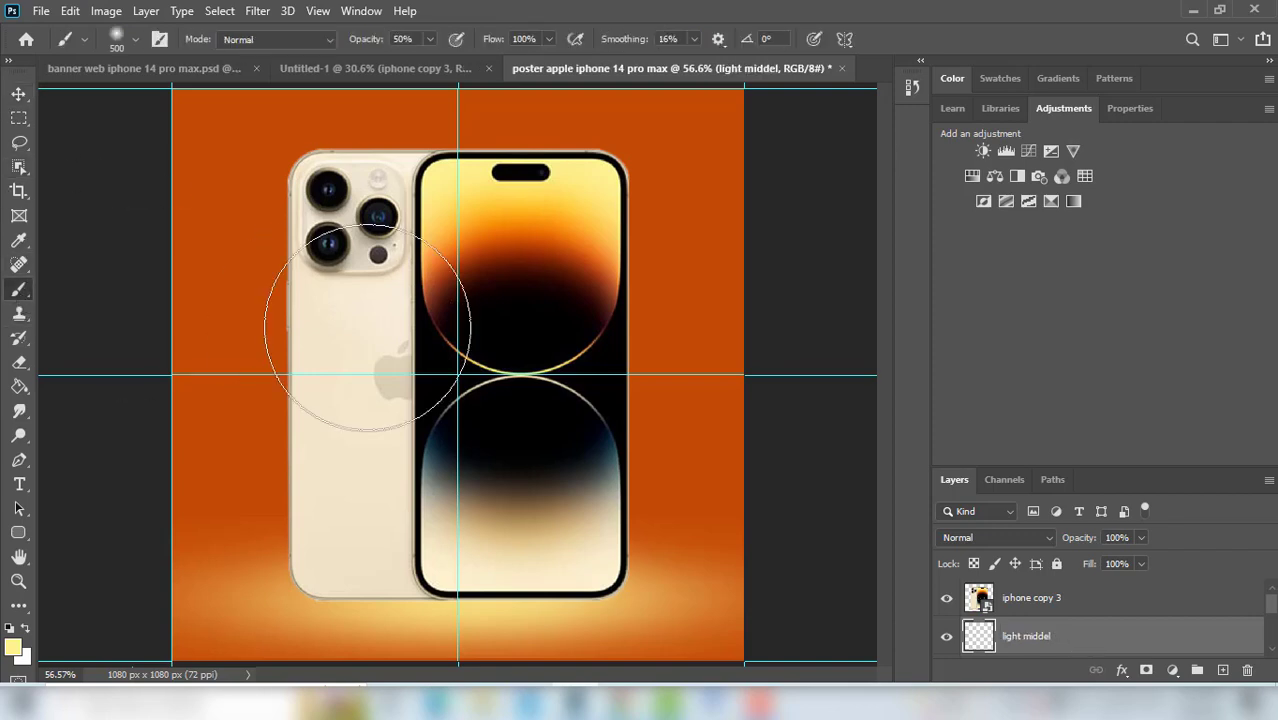
pyautogui.press(']')
pyautogui.press(']')
pyautogui.press(']')
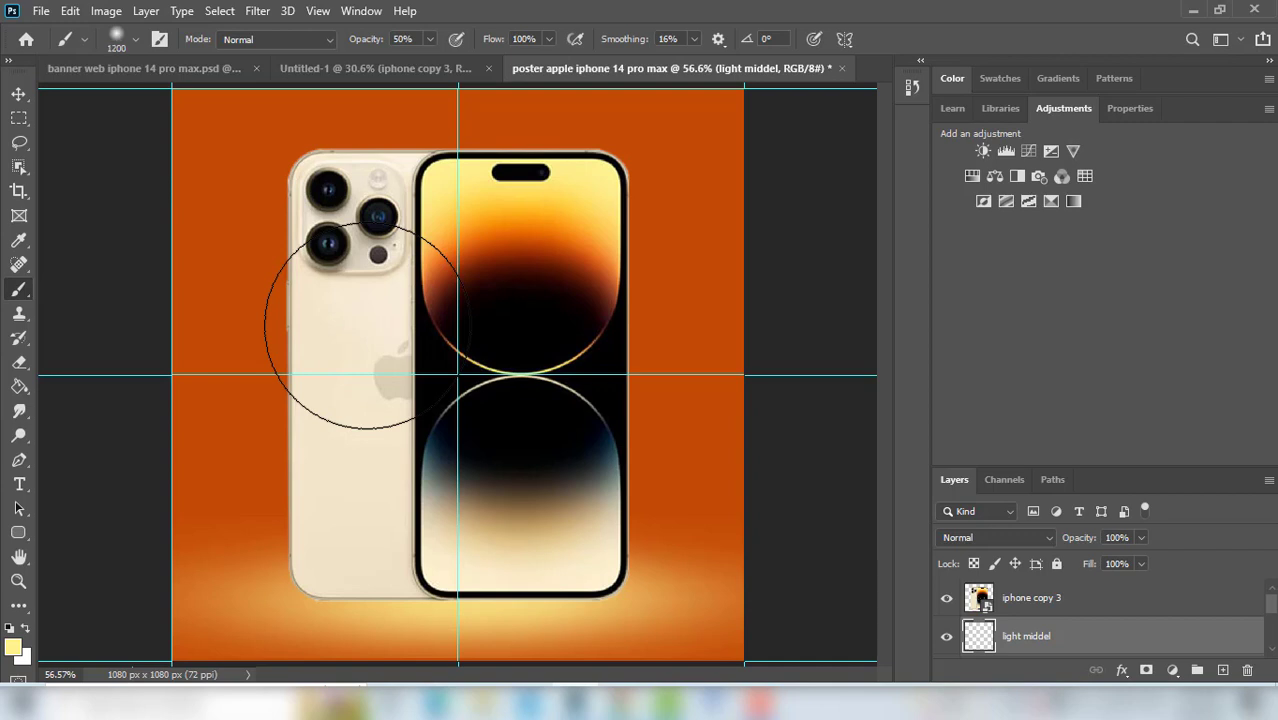
pyautogui.press('[')
pyautogui.moveTo(365, 325); pyautogui.dragTo(465, 318)
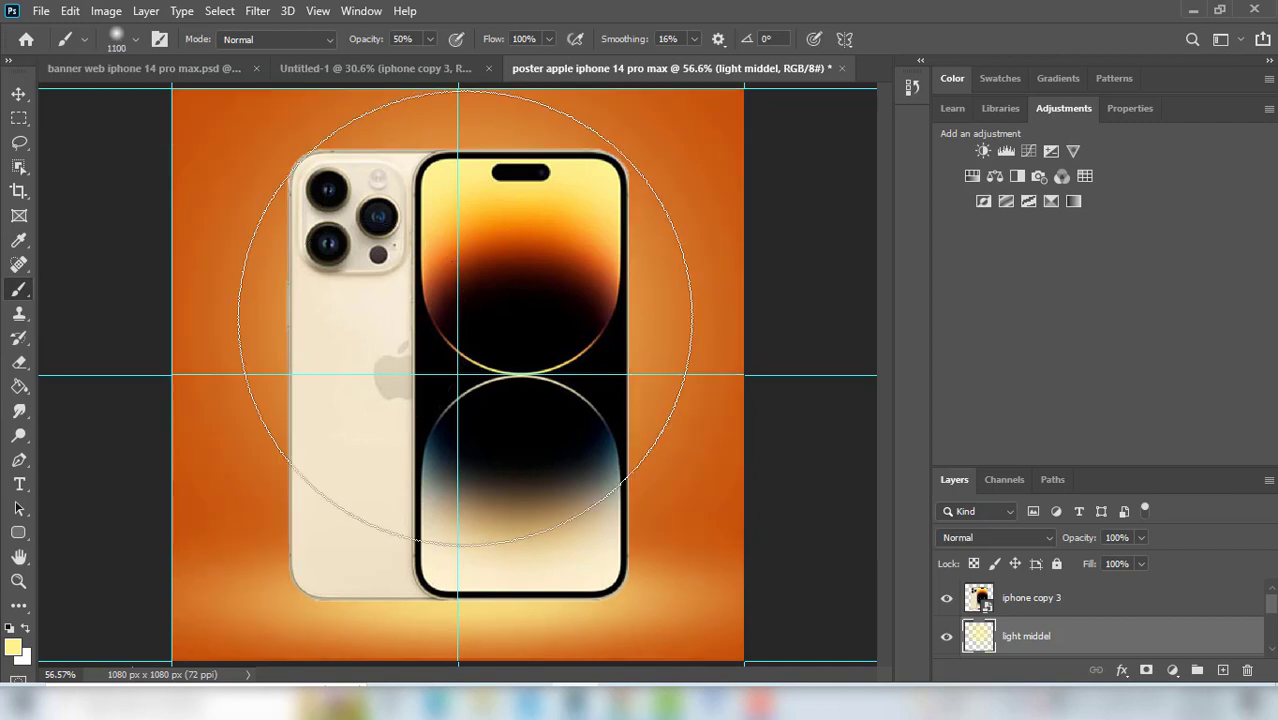
pyautogui.click(465, 318)
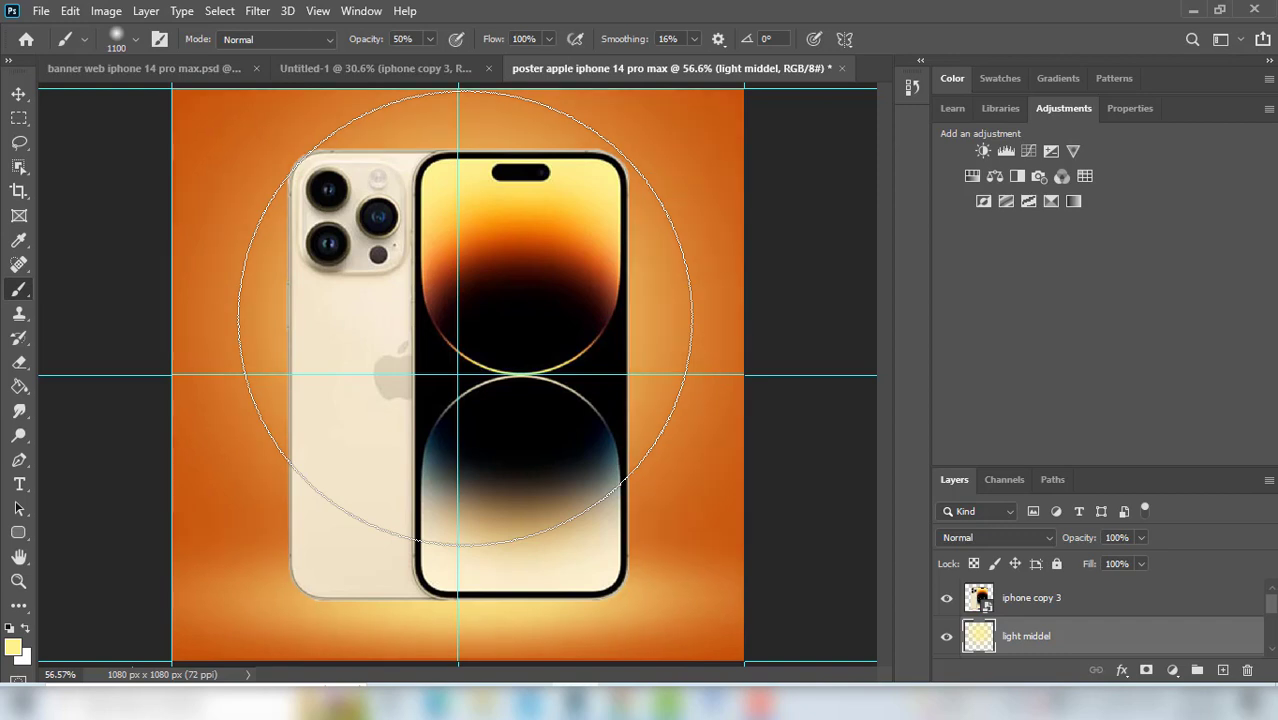
# Add one more dab of light, then set both light middel and light dawen to Screen blend mode
pyautogui.click(465, 318)
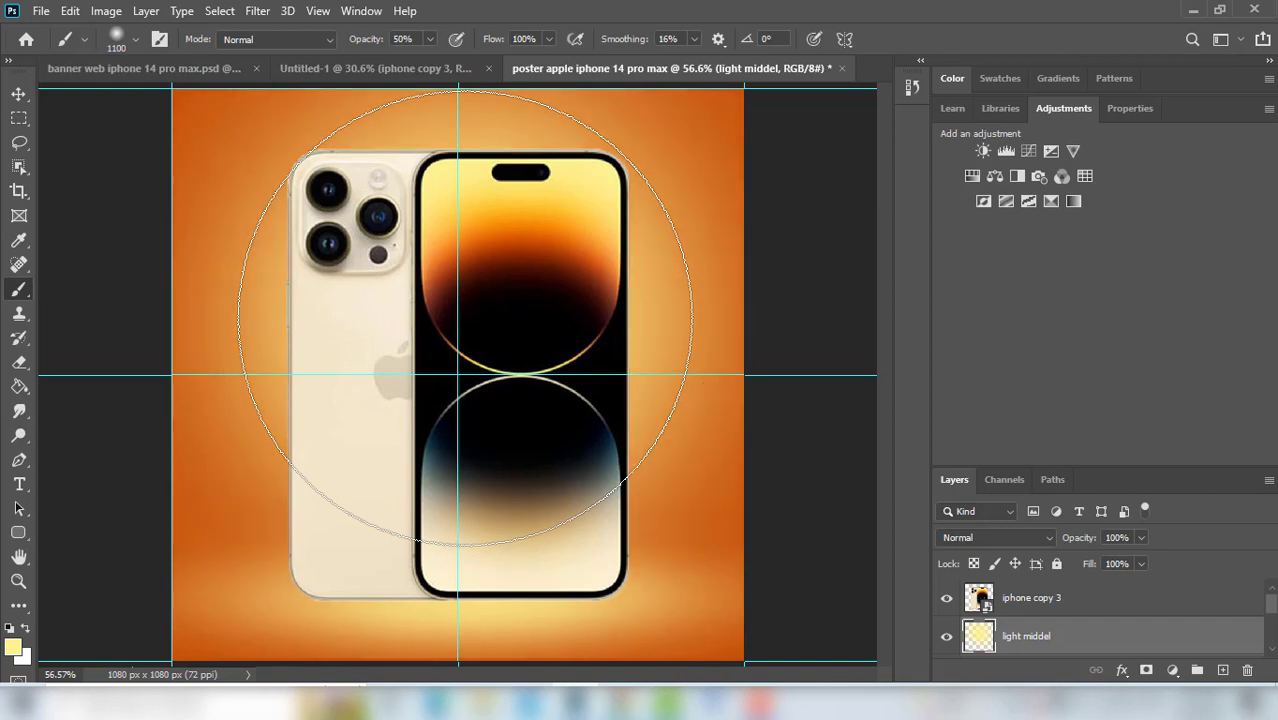
pyautogui.click(18, 94)
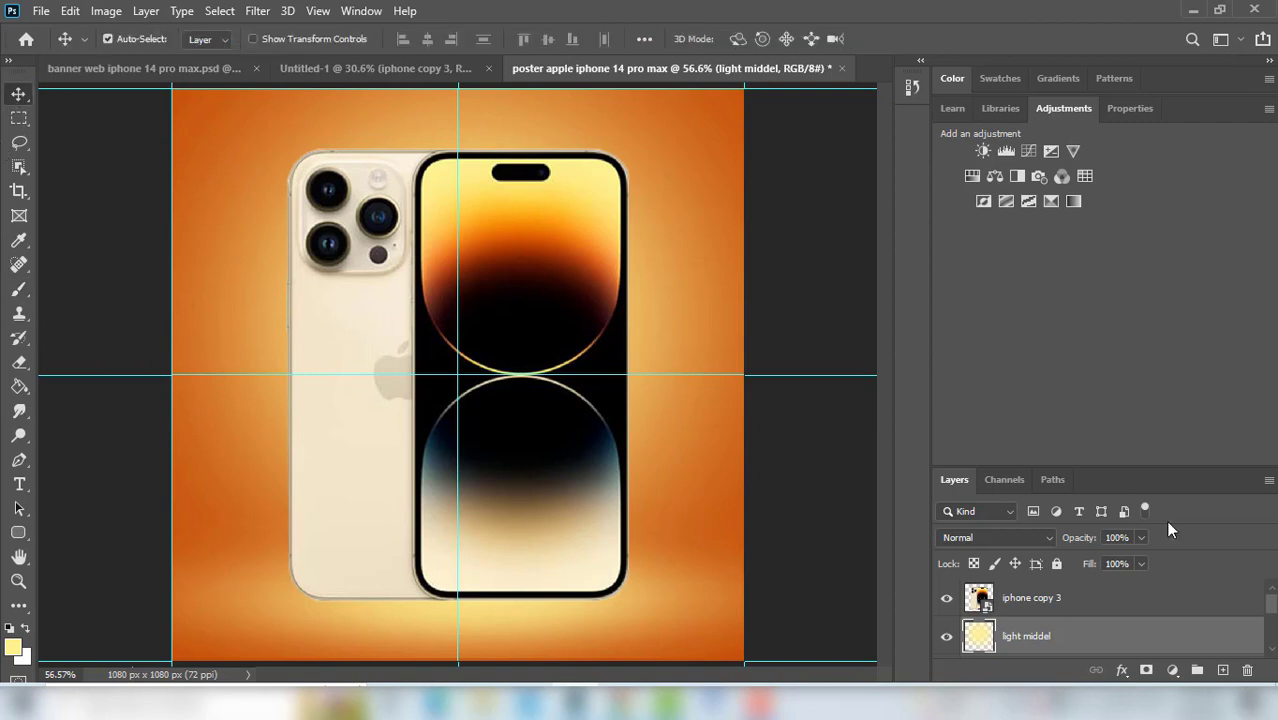
pyautogui.click(1010, 539)
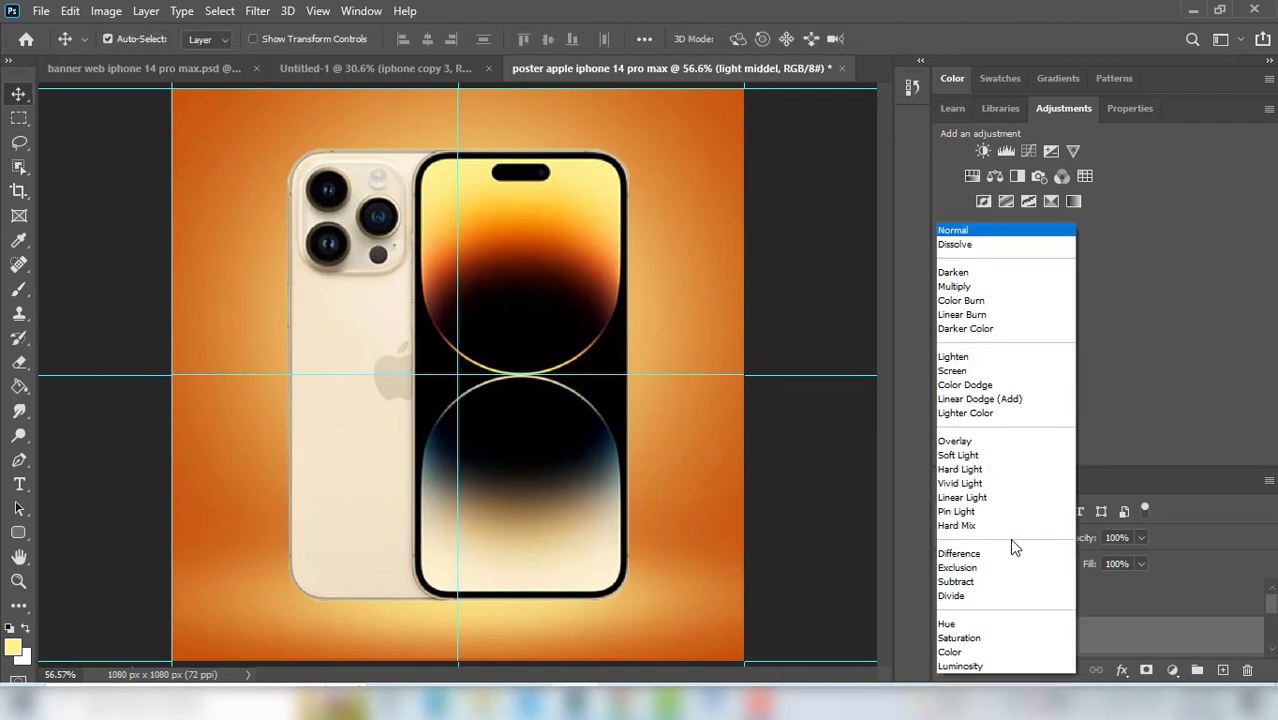
pyautogui.click(984, 371)
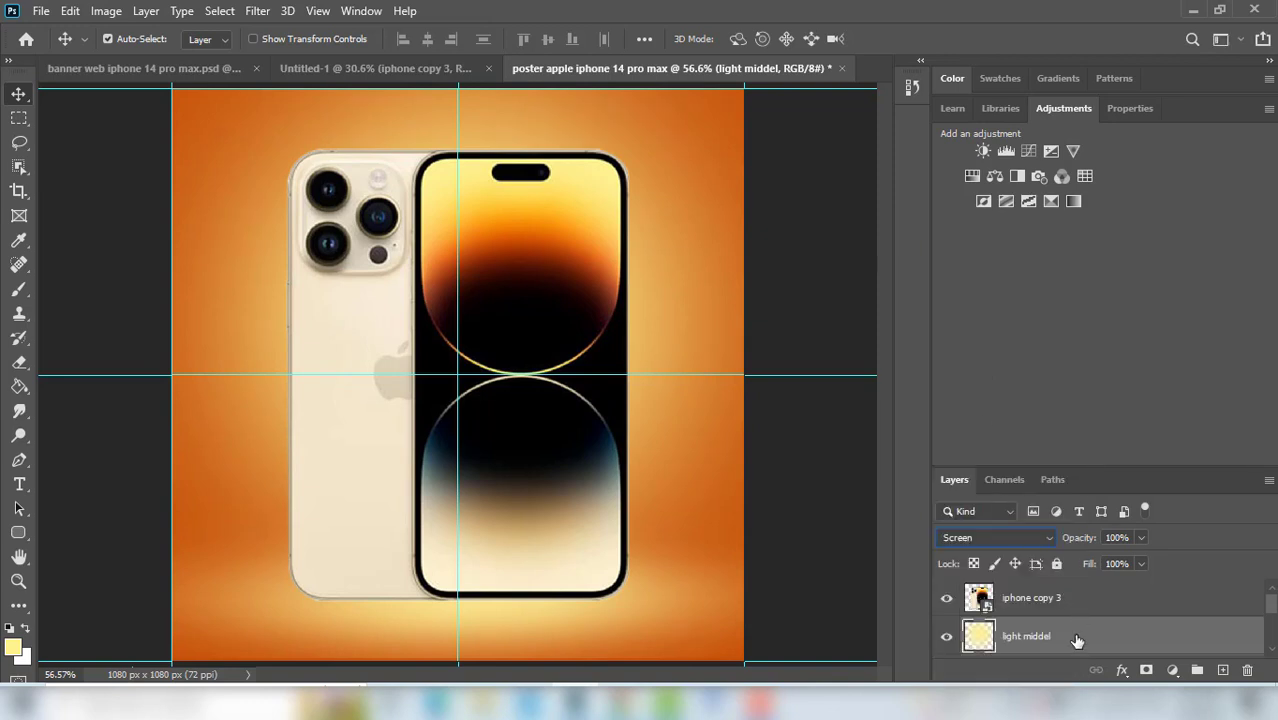
pyautogui.scroll(-1, 1077, 640)
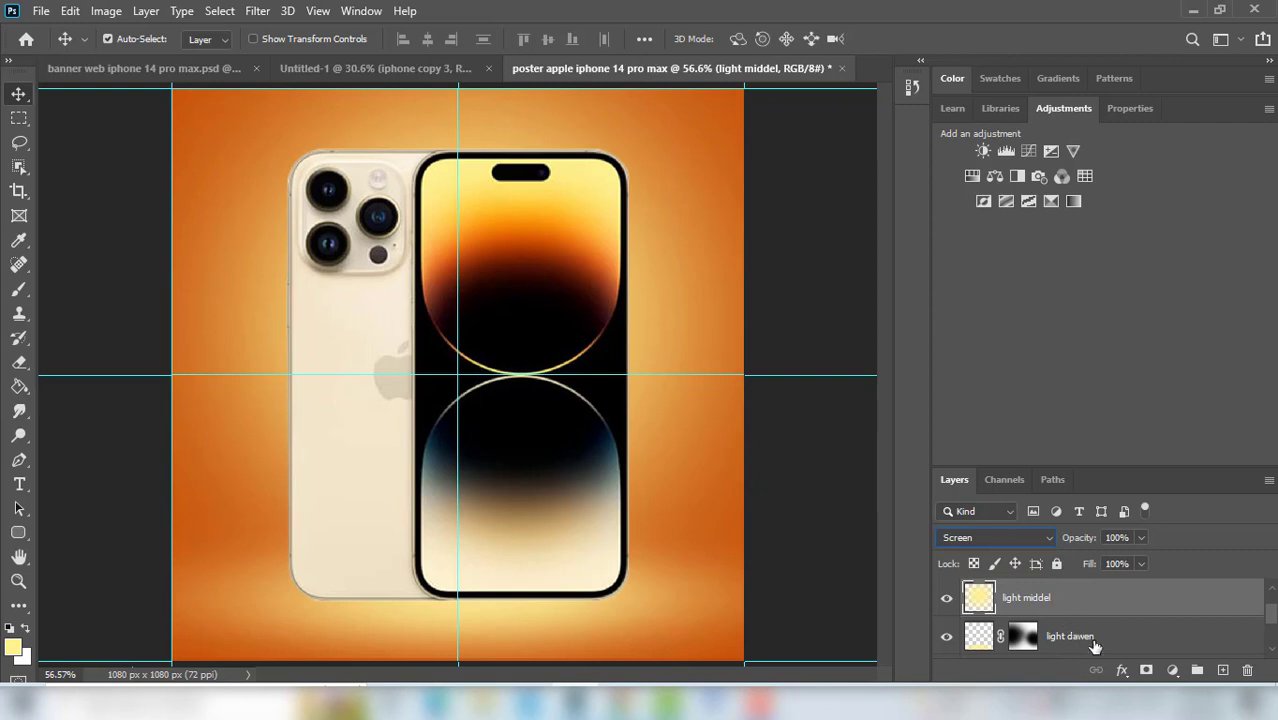
pyautogui.click(1094, 645)
pyautogui.click(1000, 537)
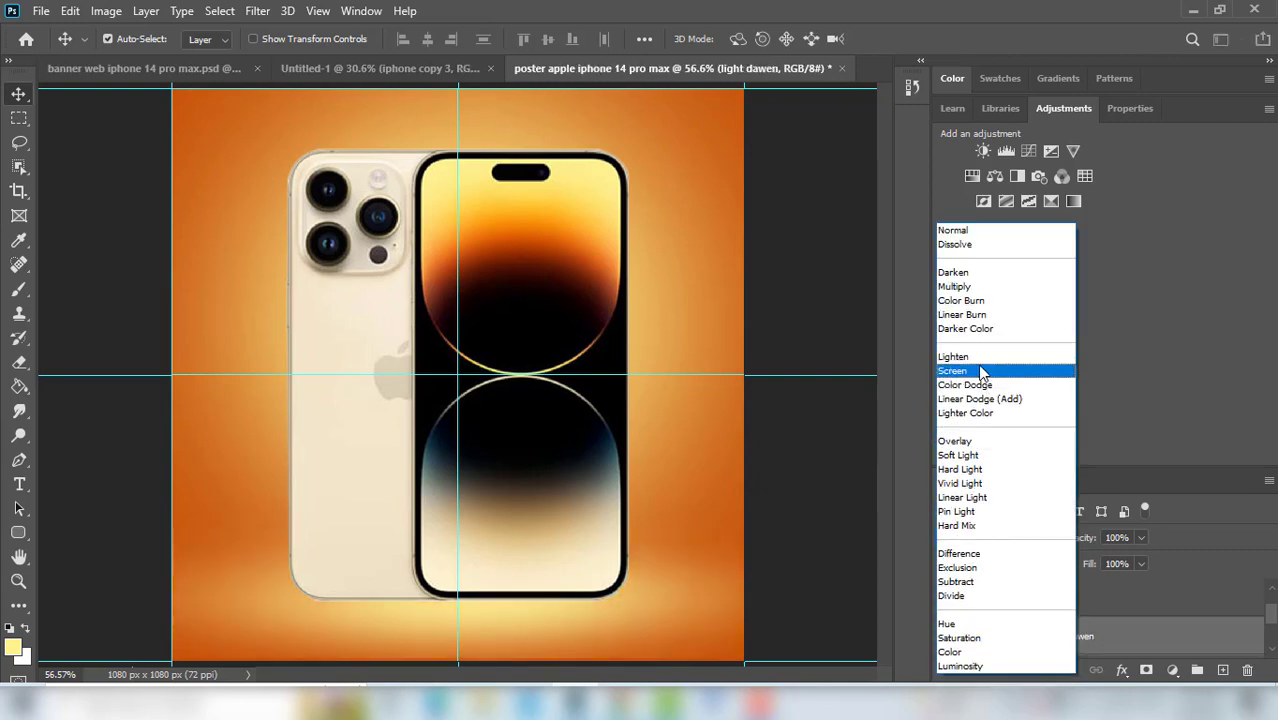
pyautogui.click(980, 372)
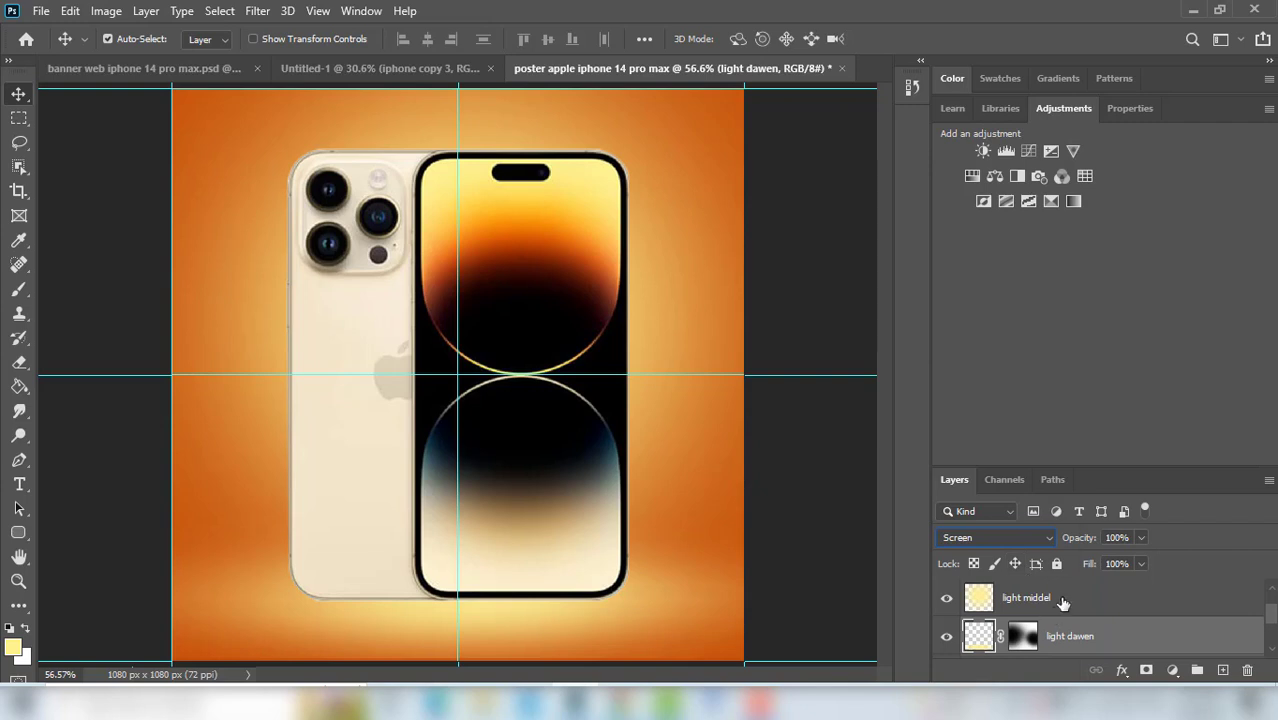
pyautogui.scroll(1, 1189, 645)
pyautogui.scroll(-1, 1180, 645)
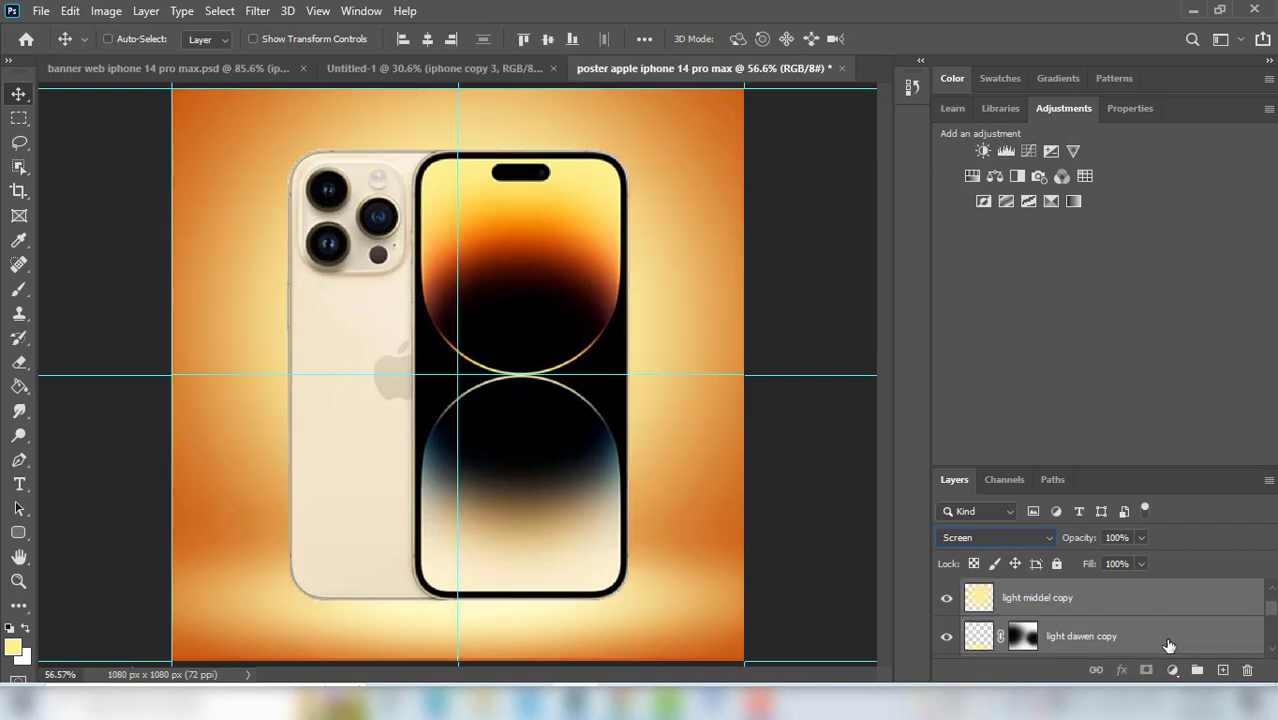
# Group the two glow layers as 'light' and duplicate iphone copy 3 into iphone copy 4
pyautogui.hotkey('ctrl', 'z')
pyautogui.moveTo(1170, 600); pyautogui.dragTo(1195, 672)
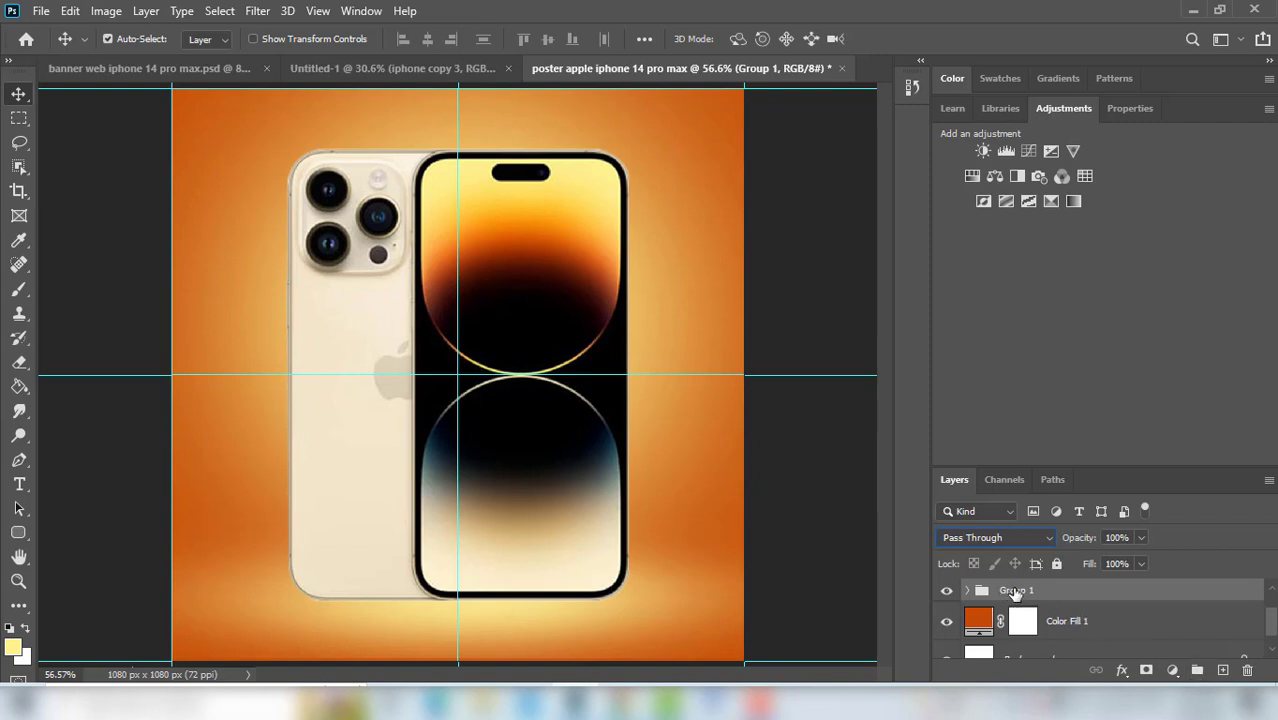
pyautogui.doubleClick(1016, 590)
pyautogui.write('l')
pyautogui.write('ig')
pyautogui.write('ht')
pyautogui.press('Return')
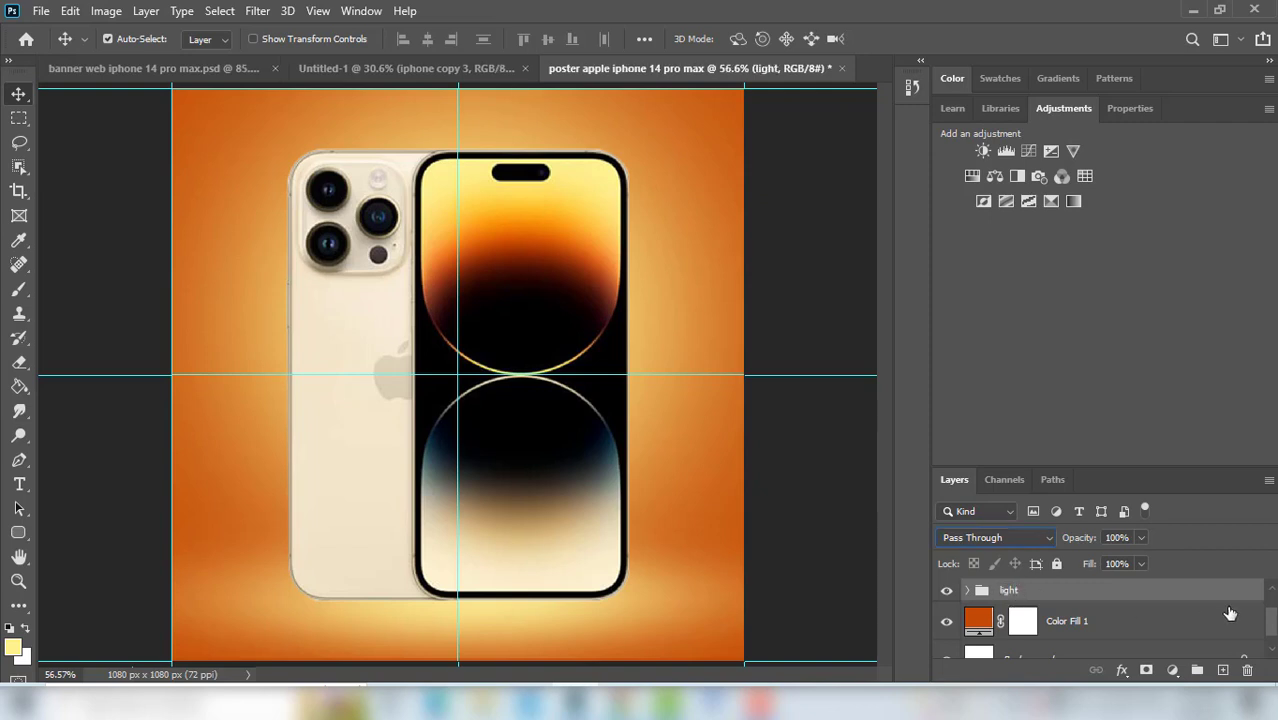
pyautogui.scroll(1, 1098, 627)
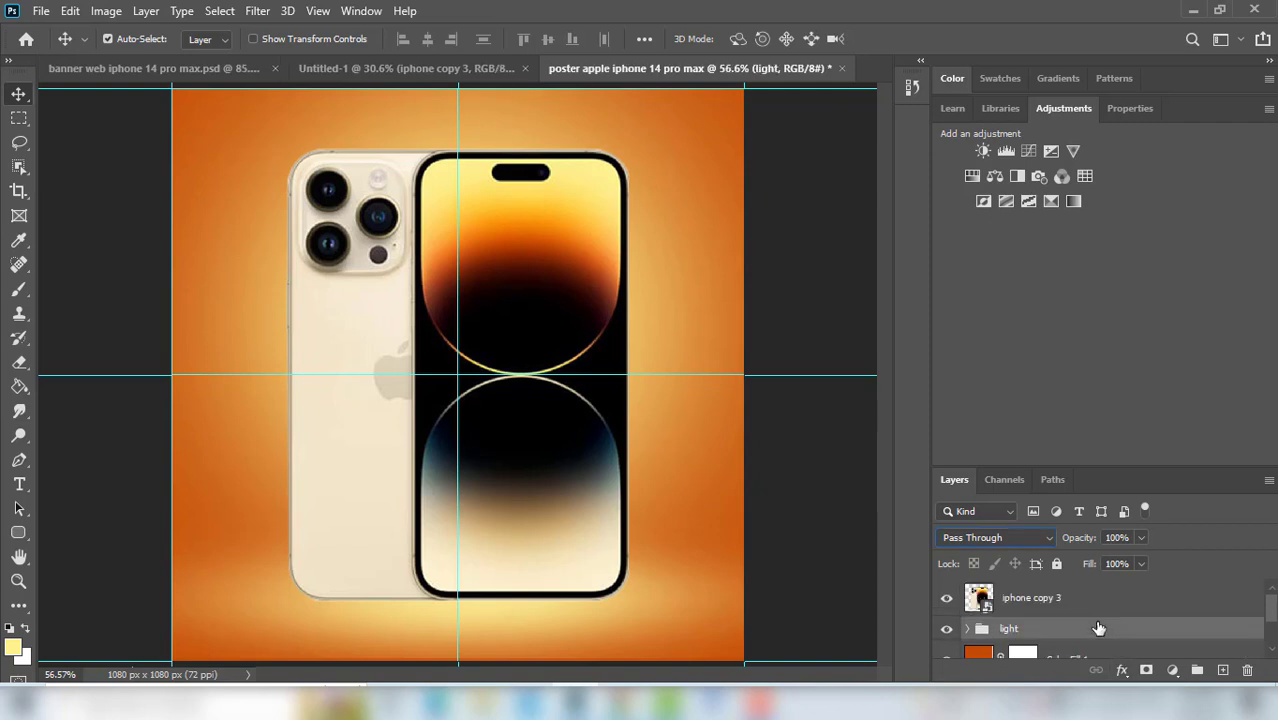
pyautogui.click(1081, 603)
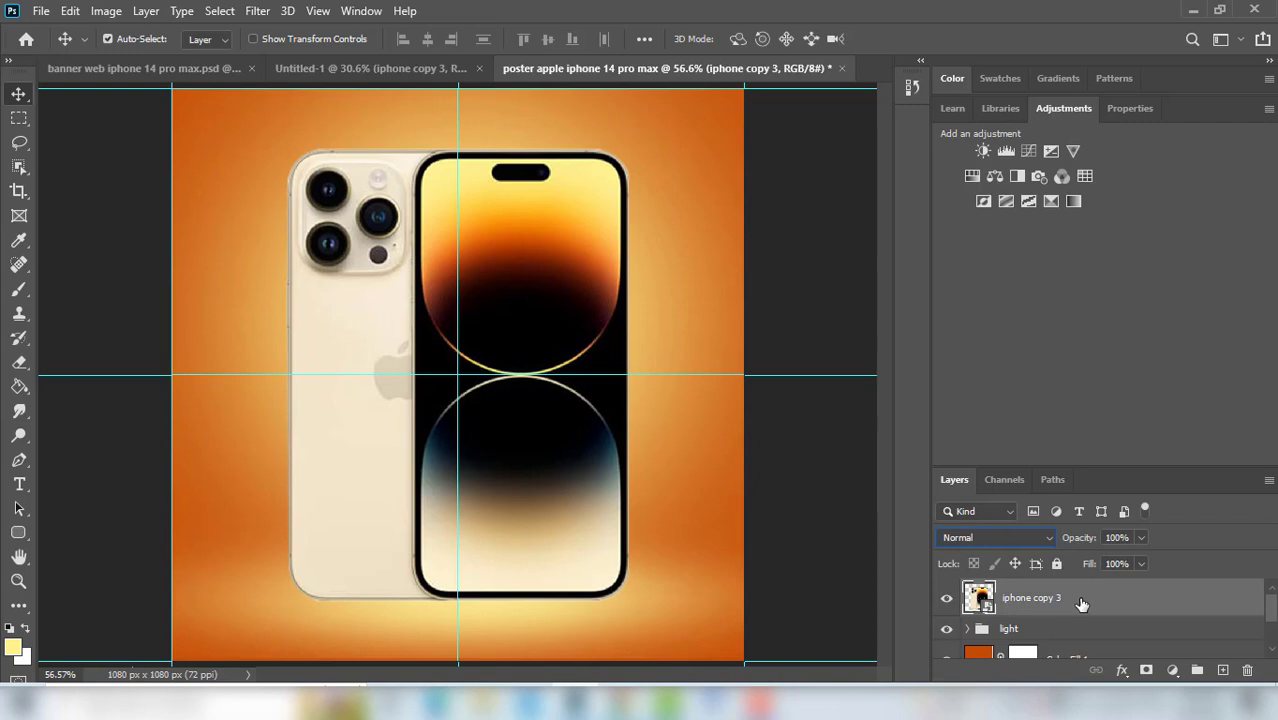
pyautogui.moveTo(1081, 603); pyautogui.dragTo(1224, 668)
# Flip the iphone copy 3 layer vertically and drag it below the upright phone
pyautogui.click(1060, 636)
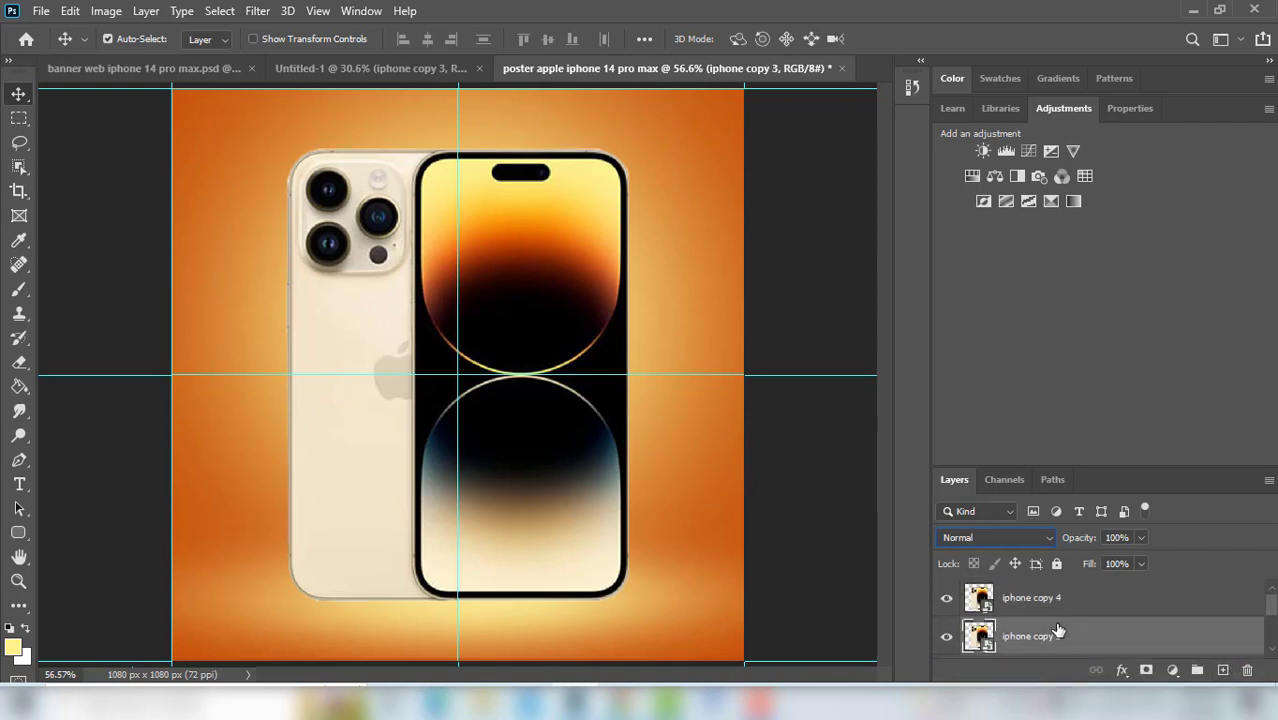
pyautogui.hotkey('ctrl', 't')
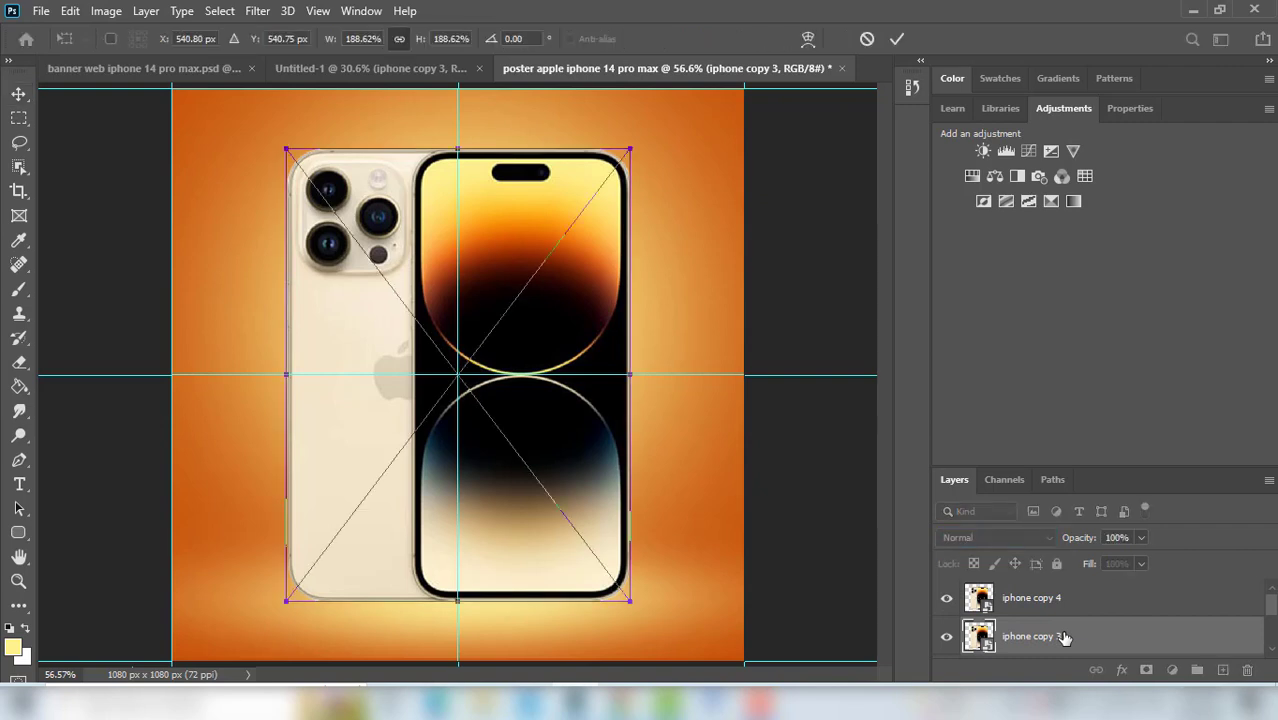
pyautogui.rightClick(523, 212)
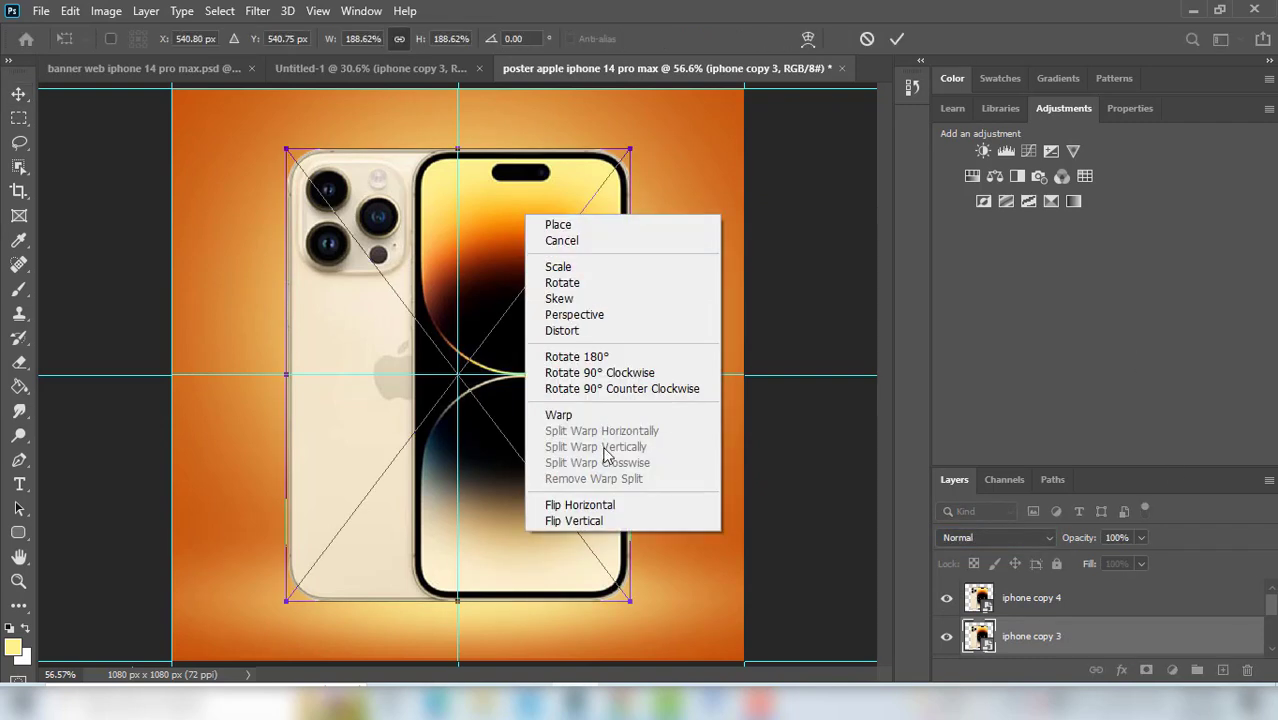
pyautogui.click(600, 521)
pyautogui.moveTo(500, 228); pyautogui.dragTo(509, 663)
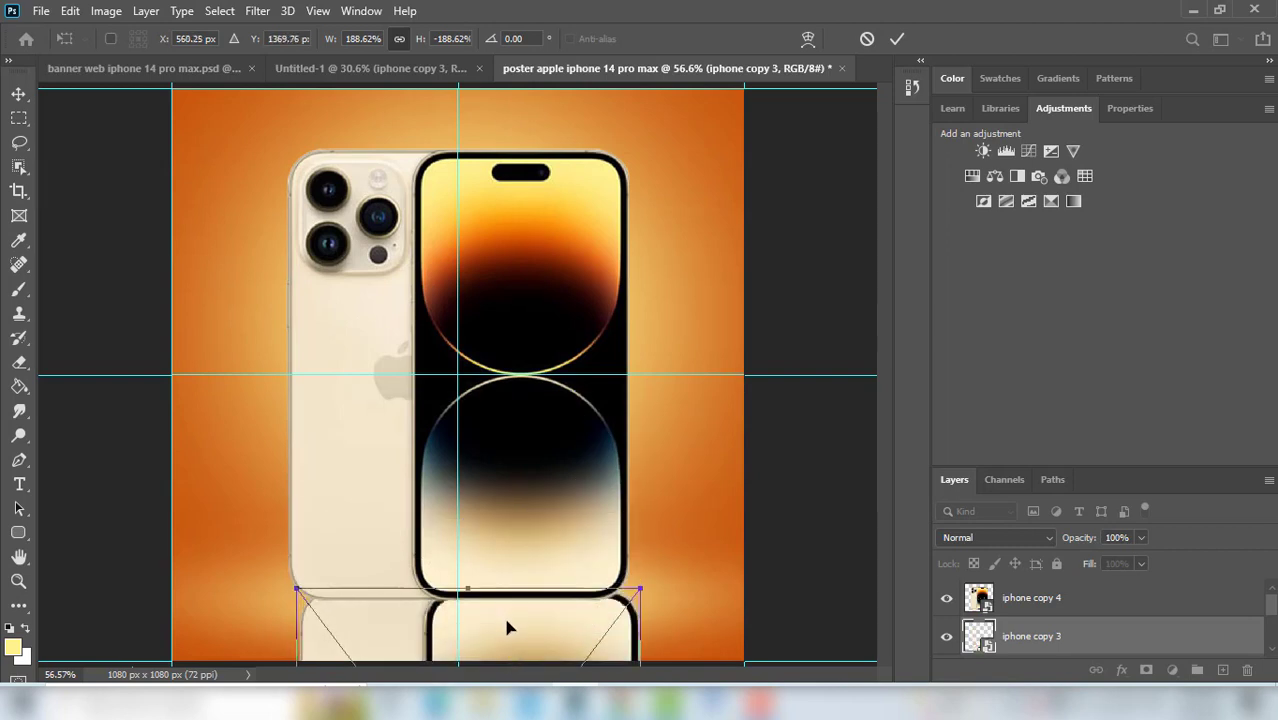
pyautogui.moveTo(504, 614); pyautogui.dragTo(503, 636)
# Align the reflection flush with the phone's bottom edge and fit the whole poster in view
pyautogui.scroll(2, 513, 470)
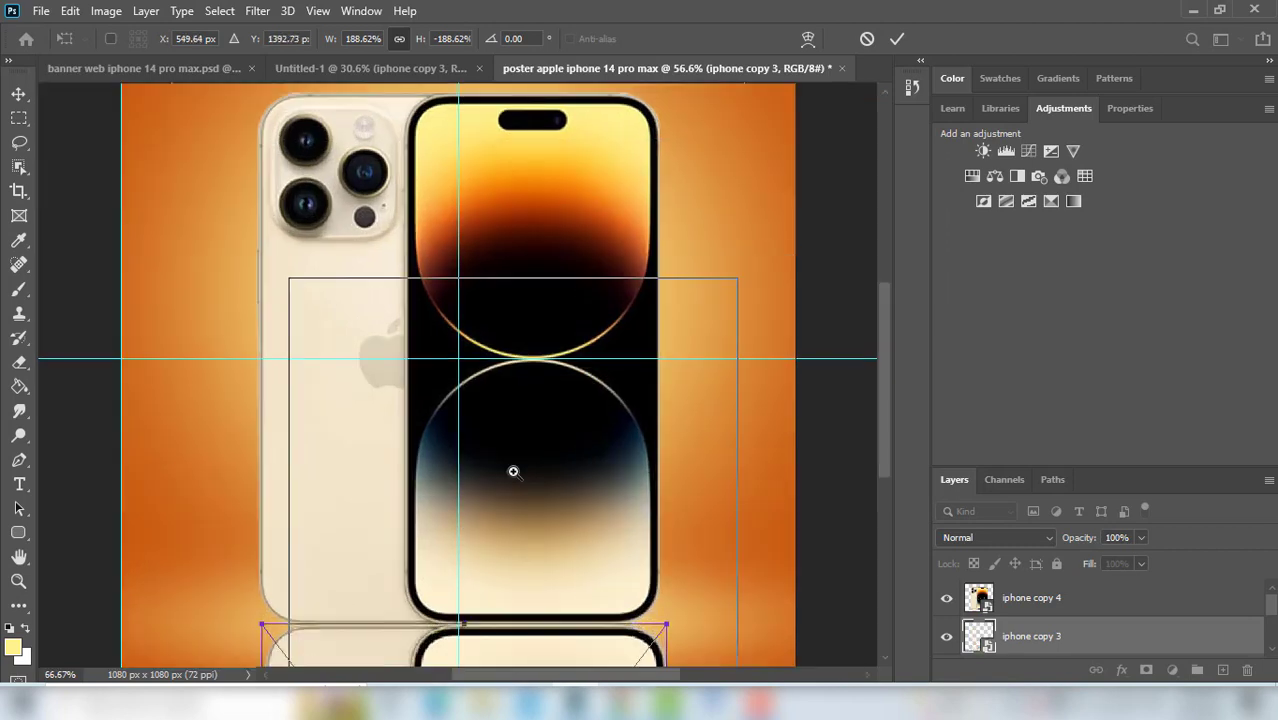
pyautogui.moveTo(522, 503); pyautogui.dragTo(560, 214)
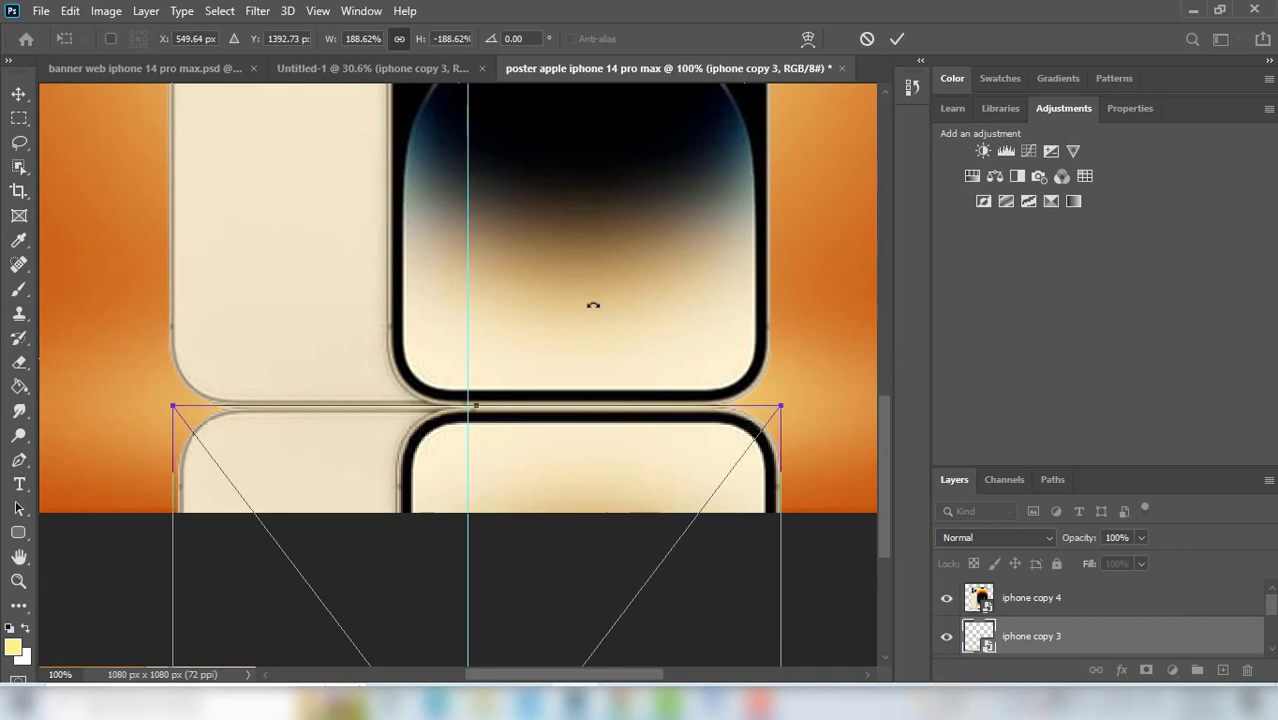
pyautogui.press('Down')
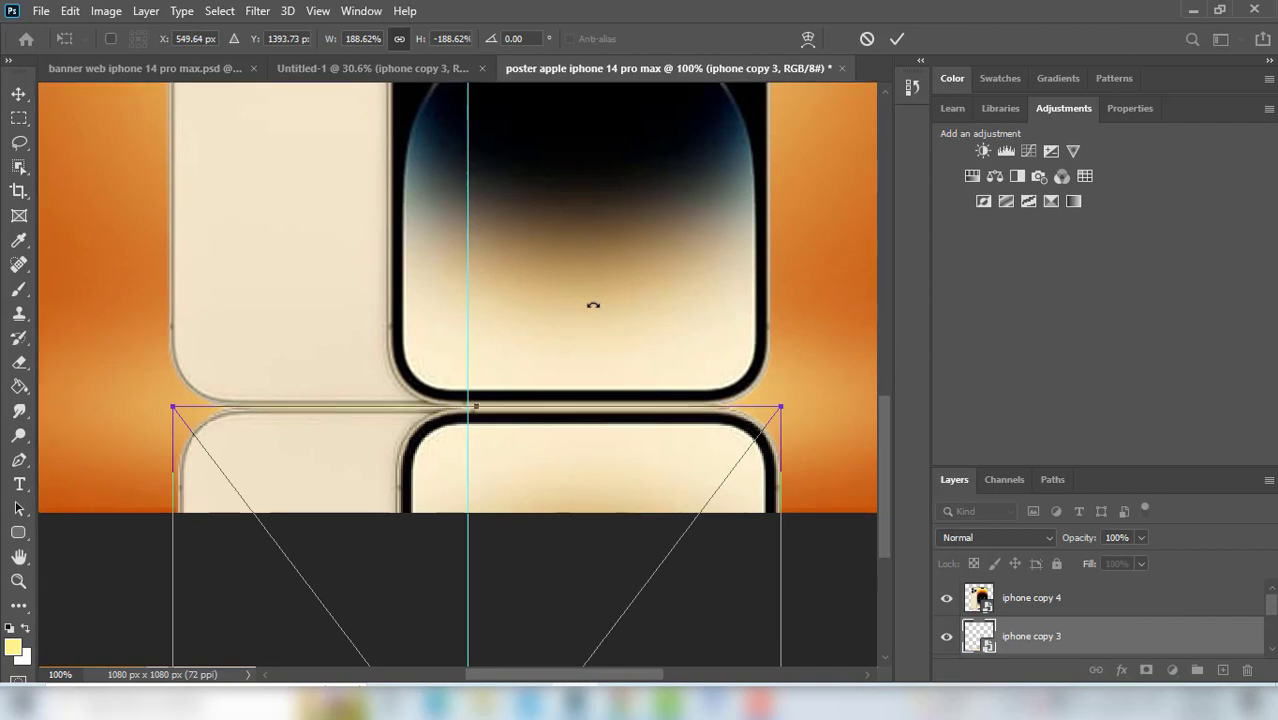
pyautogui.press('Down')
pyautogui.press('Left')
pyautogui.press('Left')
pyautogui.press('Left')
pyautogui.press('Left')
pyautogui.press('Left')
pyautogui.press('Left')
pyautogui.press('Left')
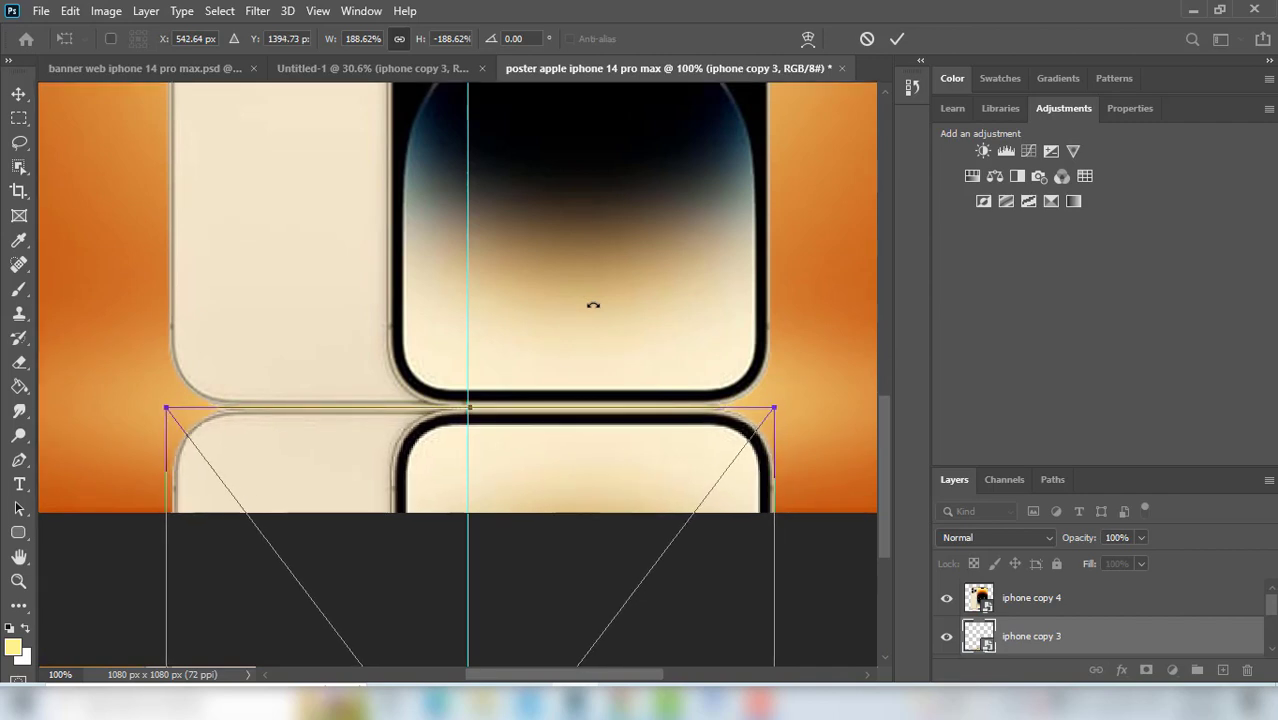
pyautogui.press('Left')
pyautogui.press('Left')
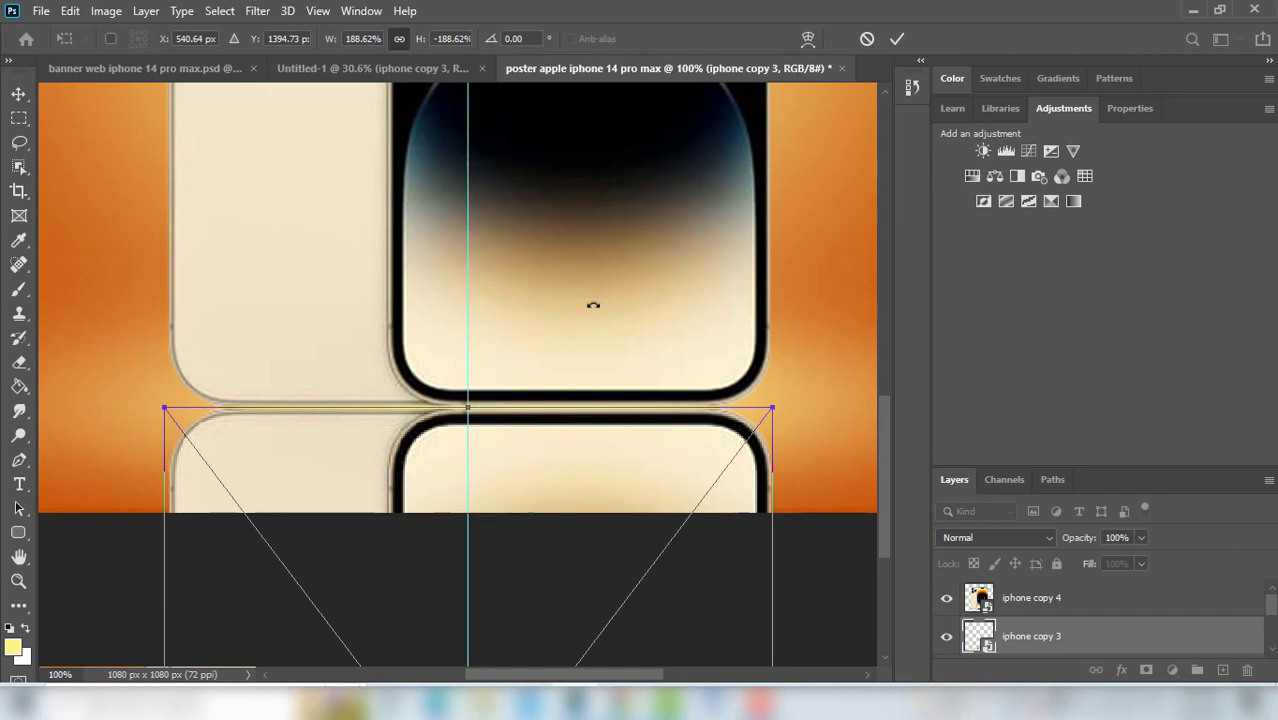
pyautogui.press('Return')
pyautogui.press('Up')
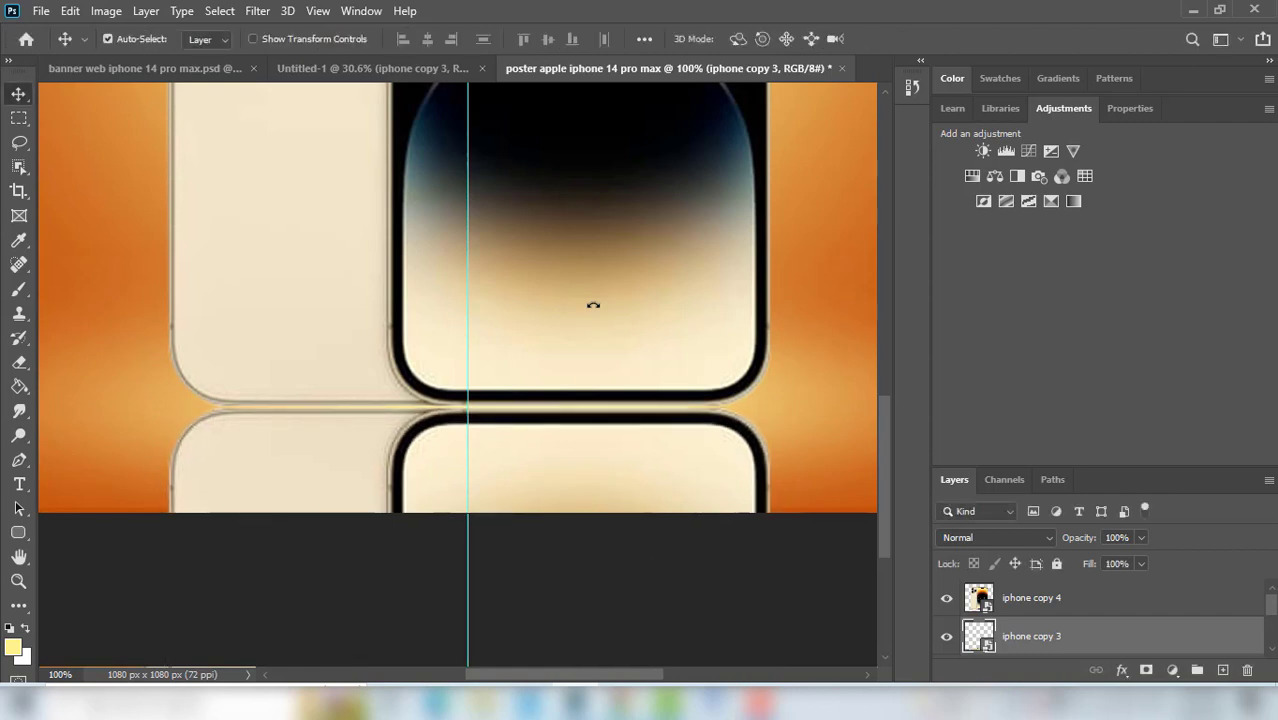
pyautogui.press('Up')
pyautogui.press('Up')
pyautogui.press('Up')
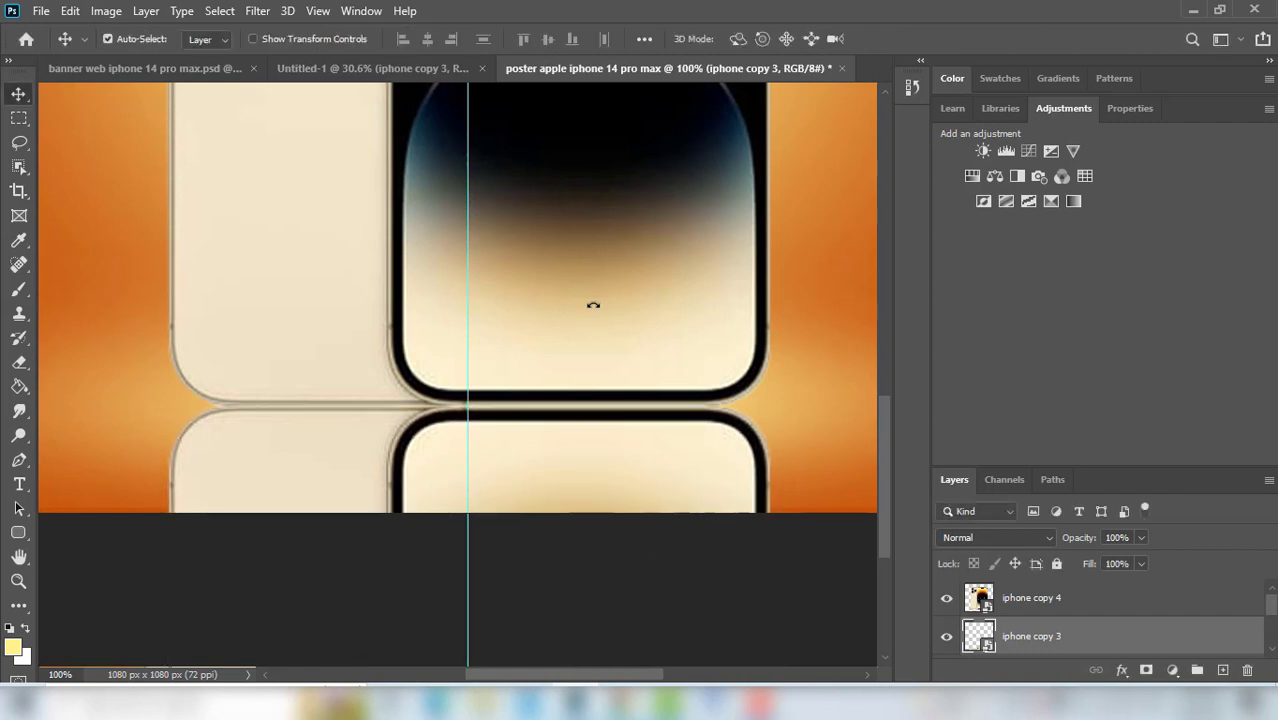
pyautogui.press('Up')
pyautogui.press('Up')
pyautogui.hotkey('ctrl', '0')
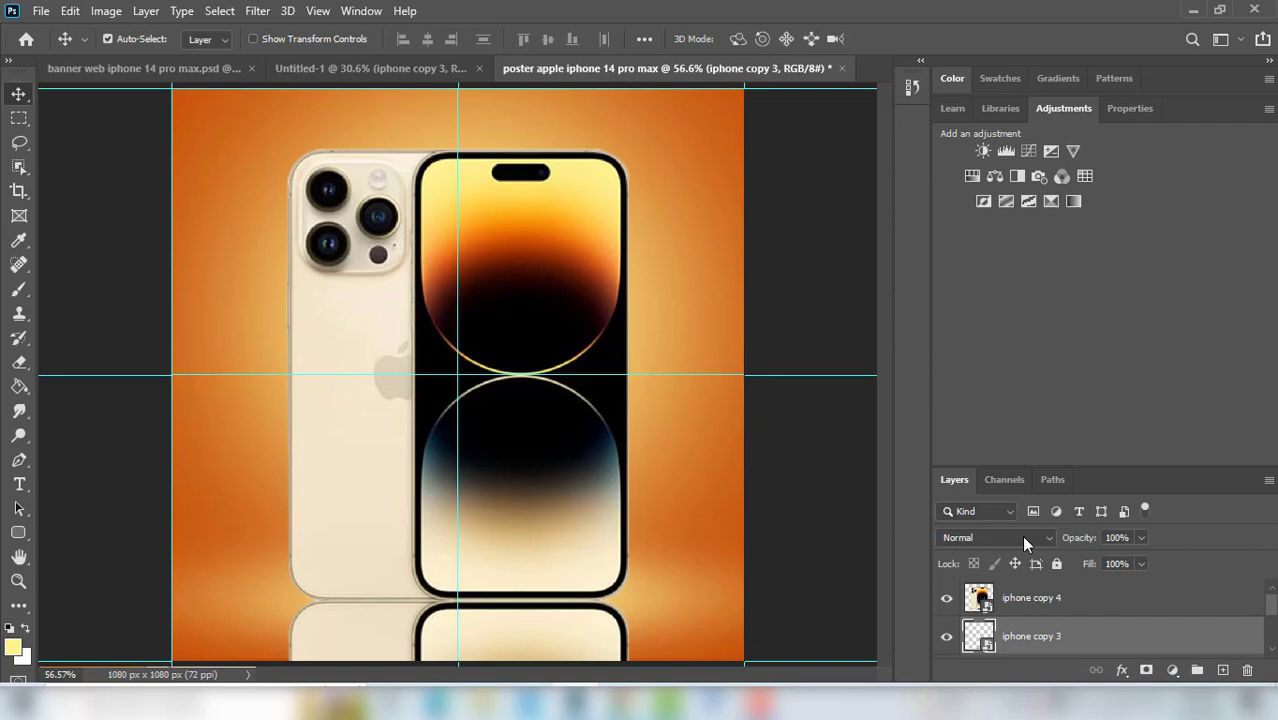
# Blend the iphone copy 3 reflection in Screen mode at 25% opacity
pyautogui.click(1021, 537)
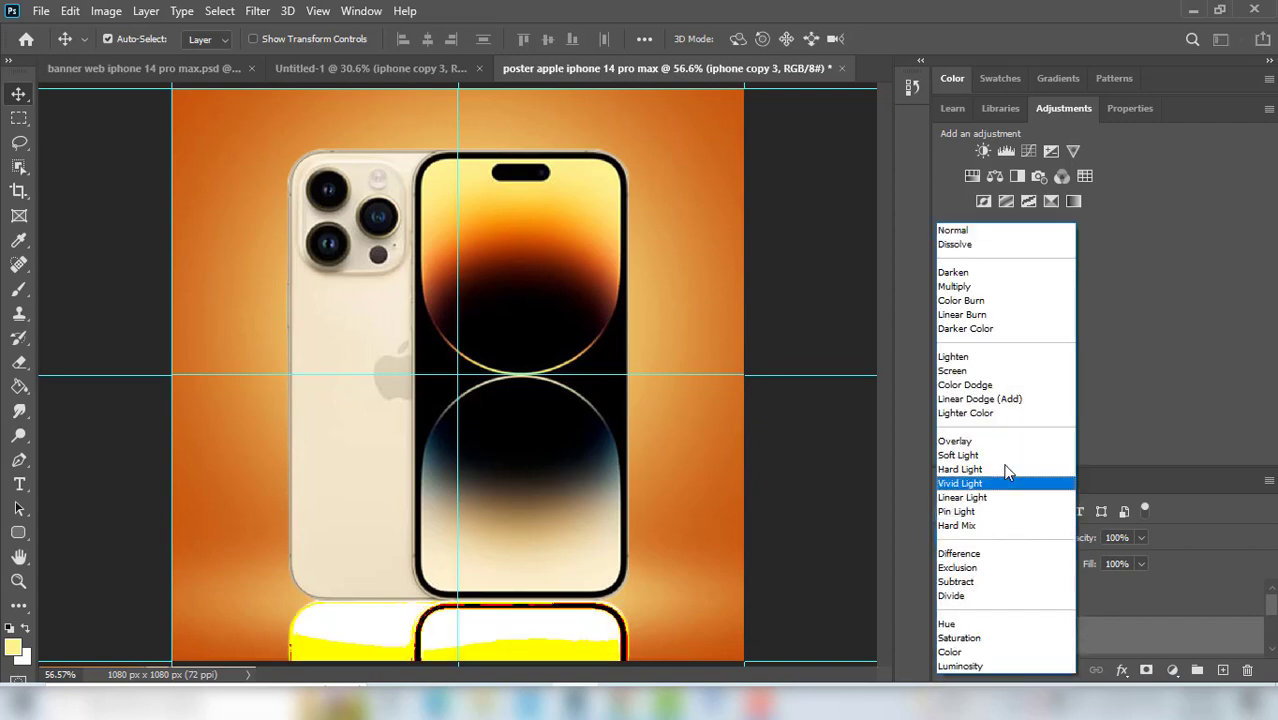
pyautogui.click(1006, 371)
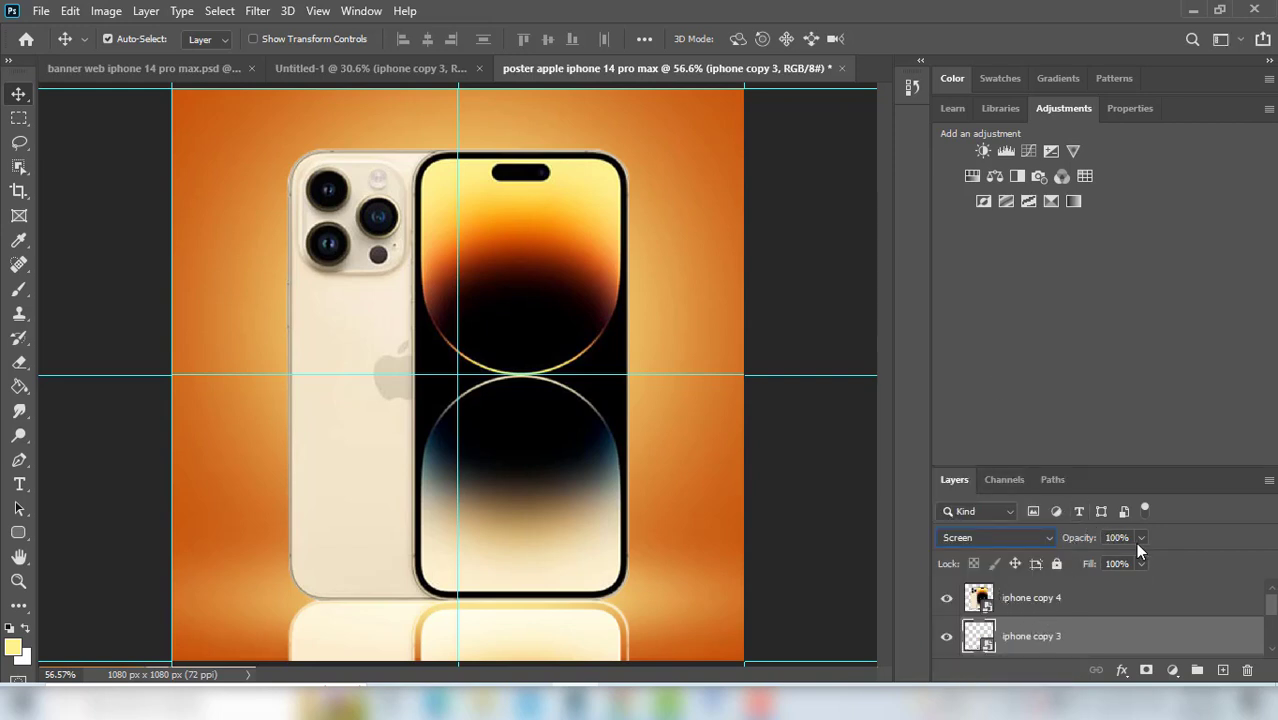
pyautogui.click(1112, 537)
pyautogui.write('20')
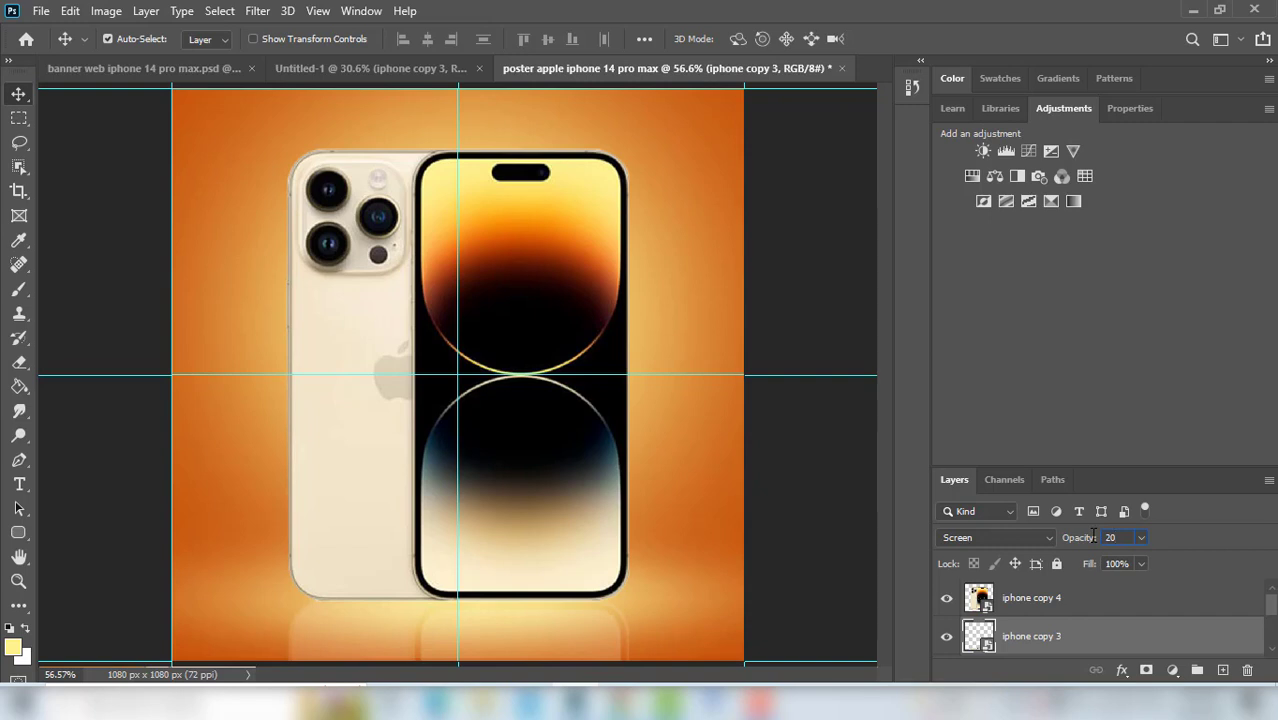
pyautogui.press('BackSpace')
pyautogui.press('BackSpace')
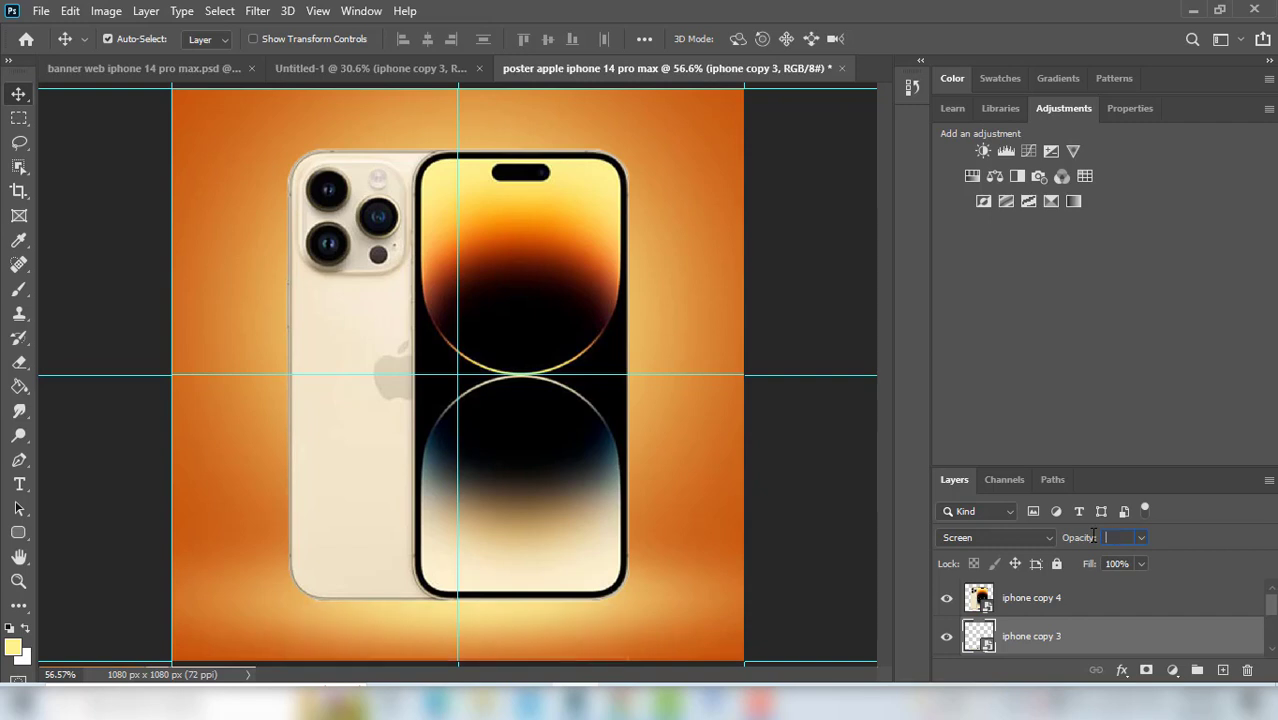
pyautogui.write('25')
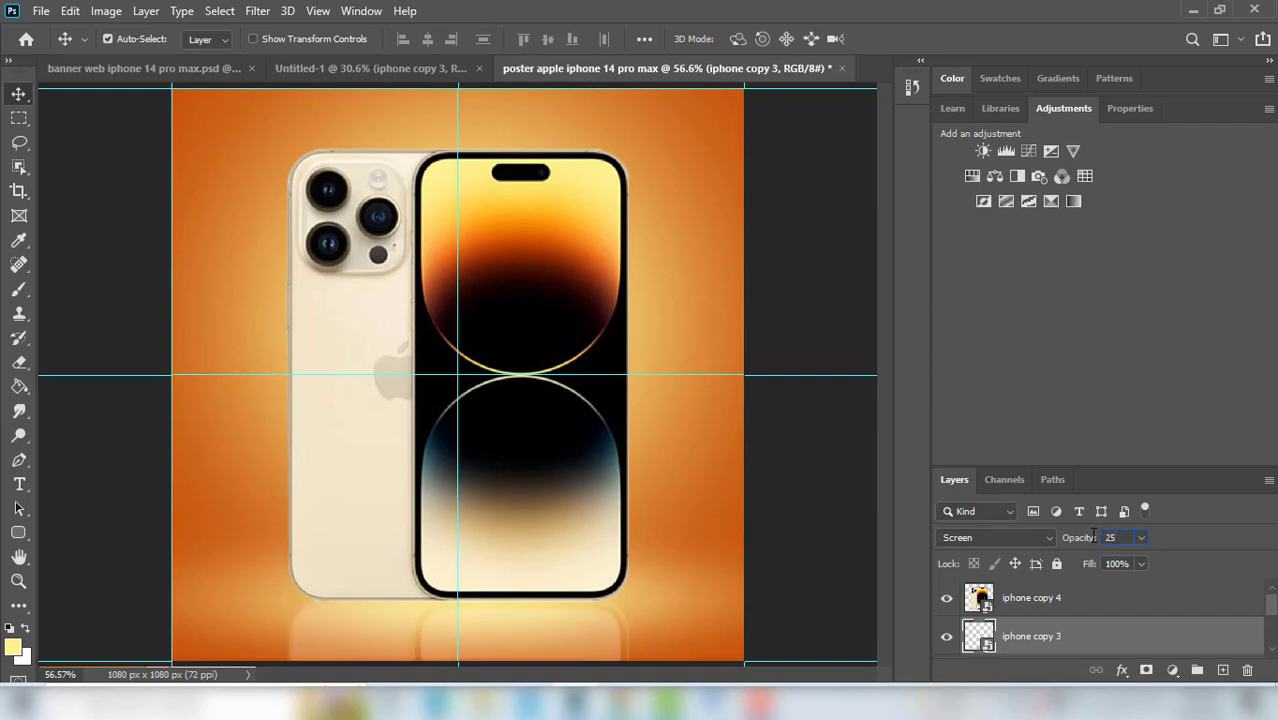
pyautogui.press('Return')
pyautogui.click(442, 106)
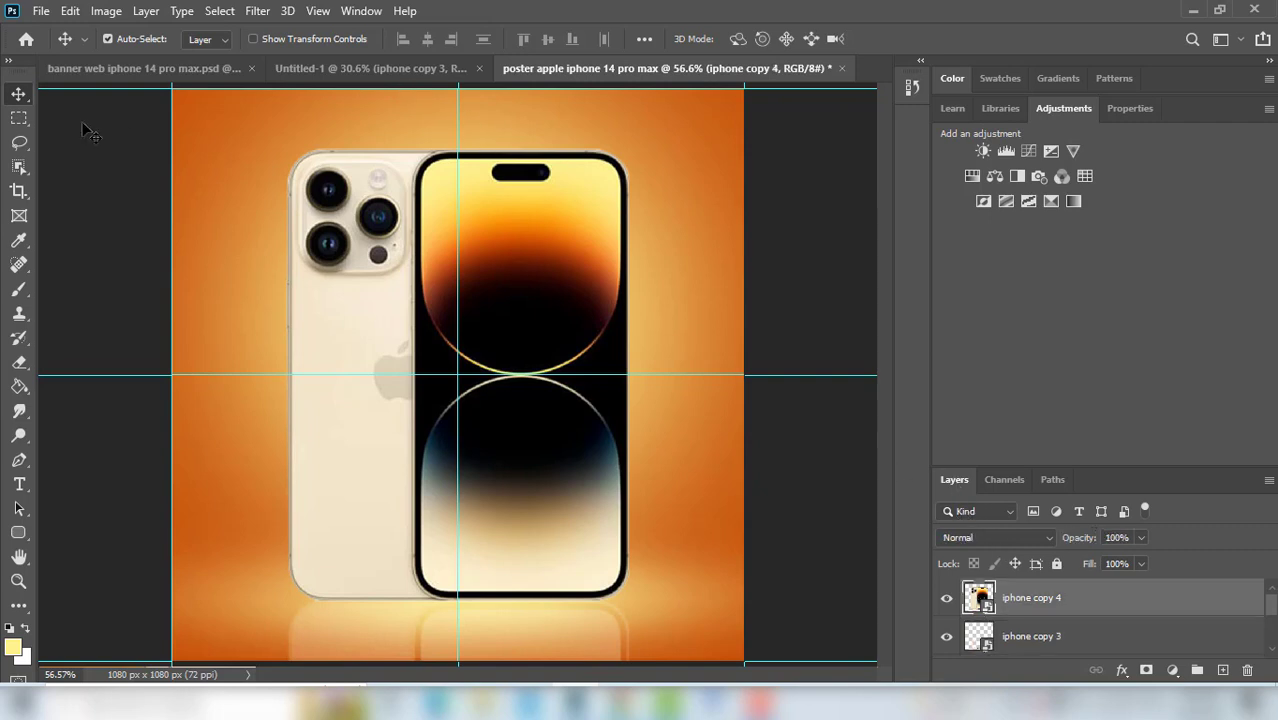
# Place the abstract gradient wave PNG as an embedded image and stretch it across the whole square canvas
pyautogui.click(38, 11)
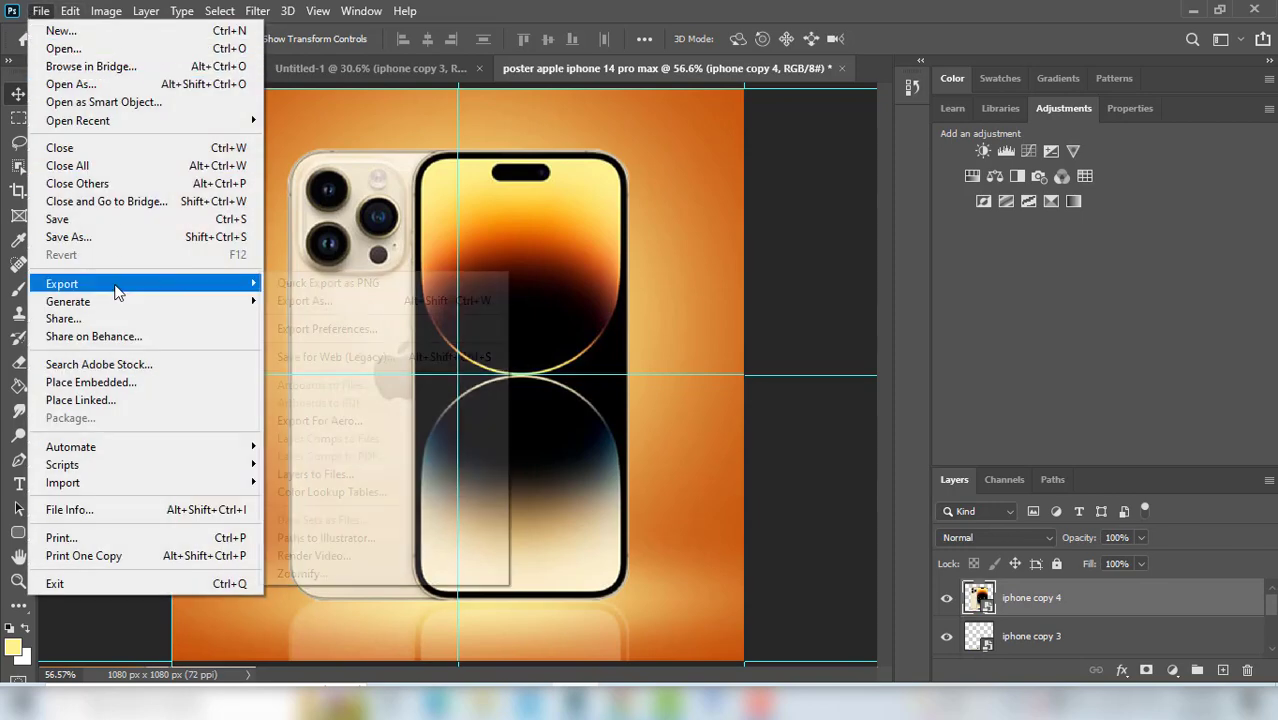
pyautogui.click(135, 388)
pyautogui.moveTo(482, 297); pyautogui.dragTo(482, 113)
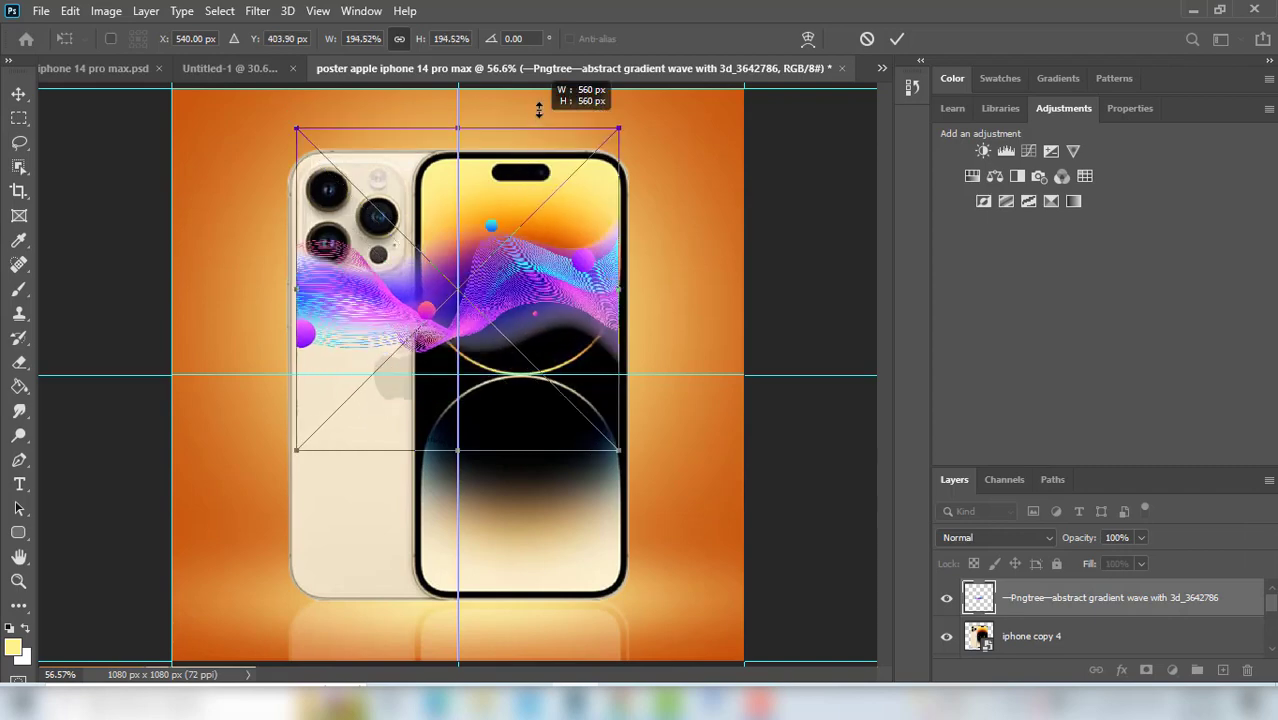
pyautogui.moveTo(461, 441); pyautogui.dragTo(463, 630)
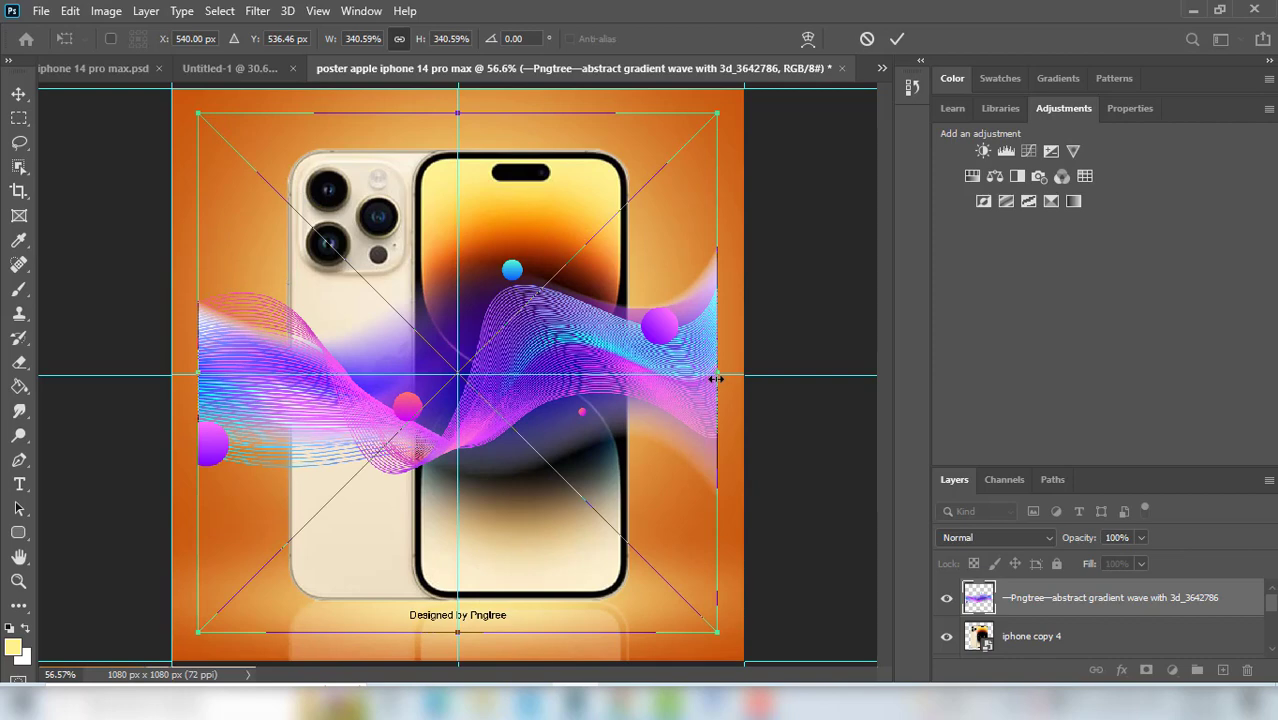
pyautogui.moveTo(716, 378); pyautogui.dragTo(760, 376)
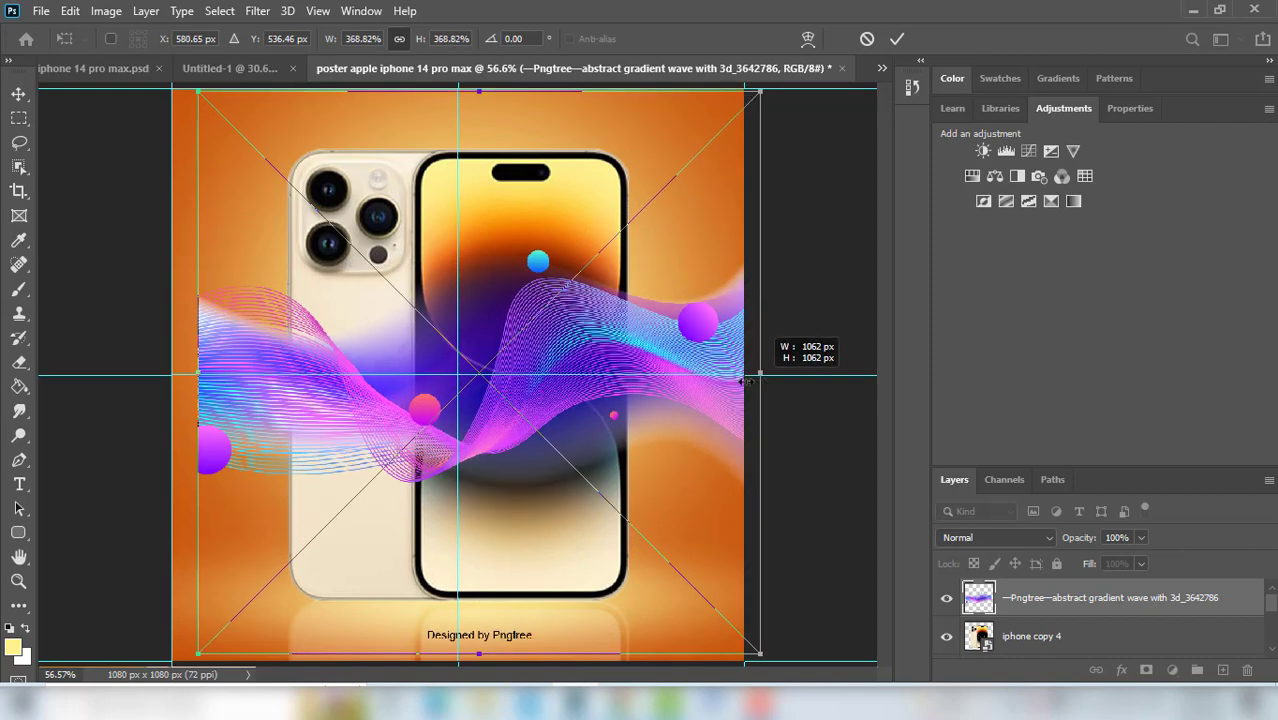
pyautogui.moveTo(198, 376); pyautogui.dragTo(168, 380)
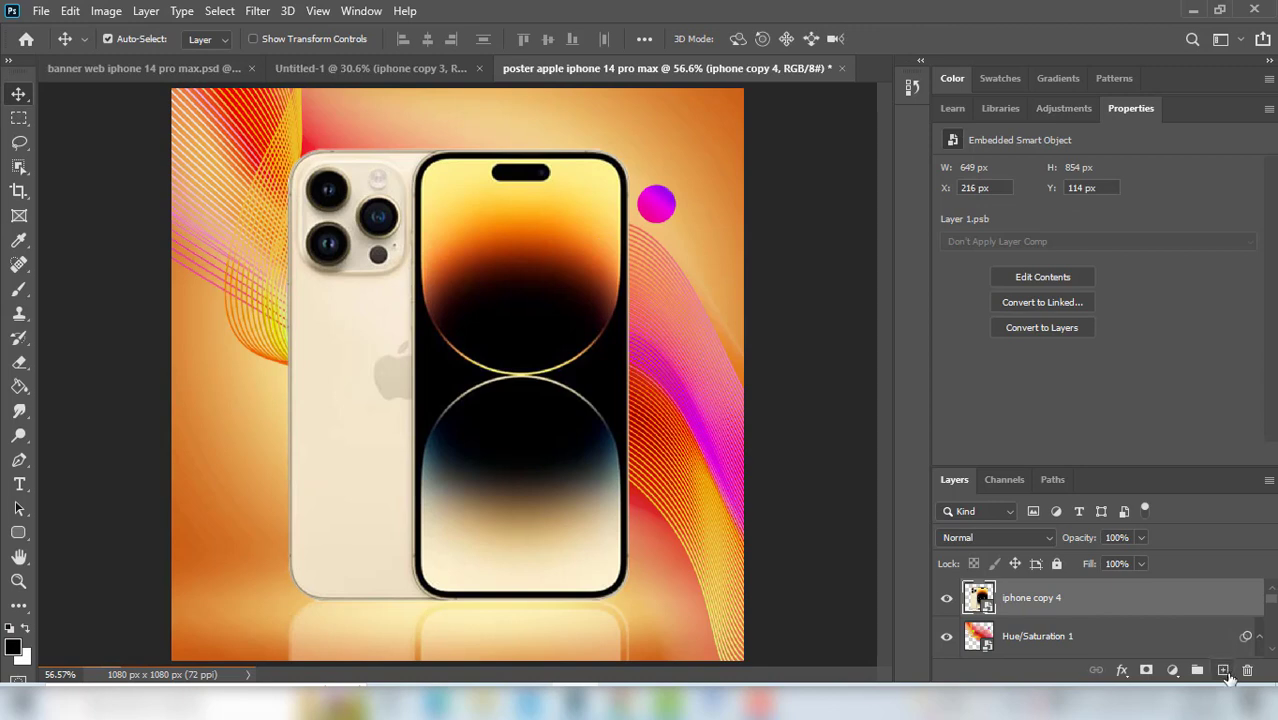
# Add a new empty layer named 'shadow'
pyautogui.click(1223, 670)
pyautogui.doubleClick(1028, 598)
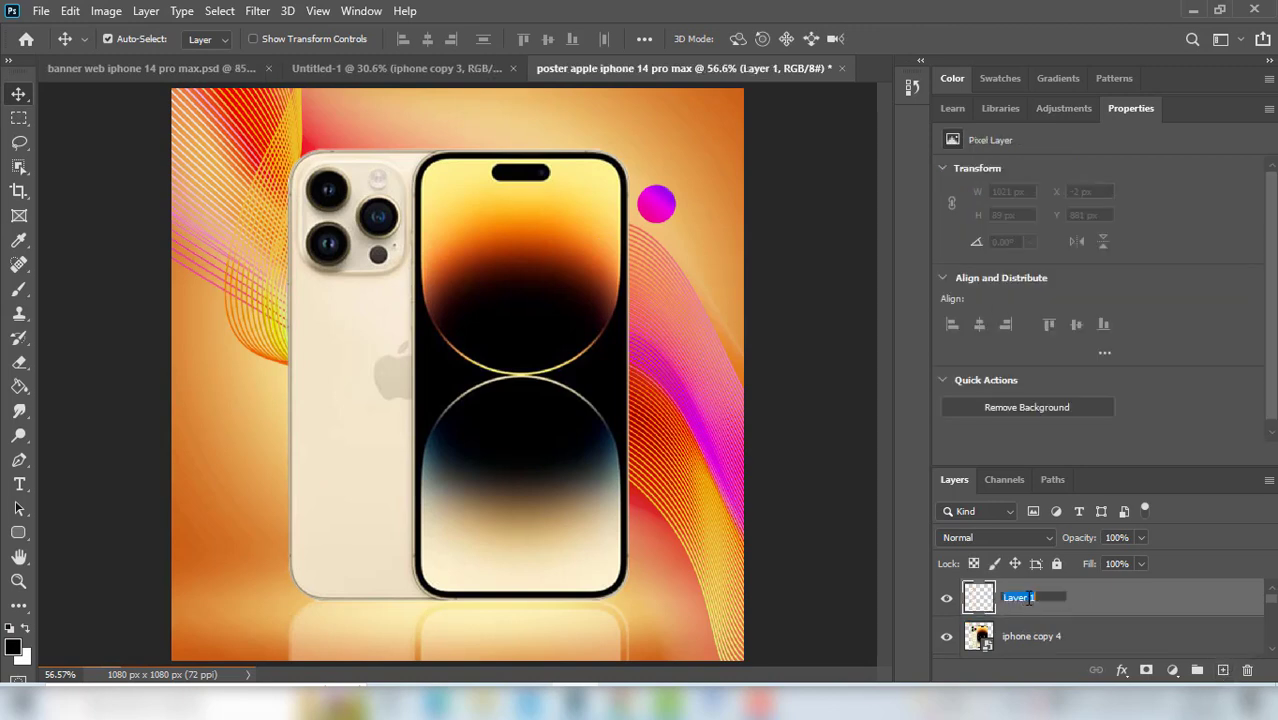
pyautogui.write('s')
pyautogui.write('ha')
pyautogui.write('dow')
pyautogui.press('Return')
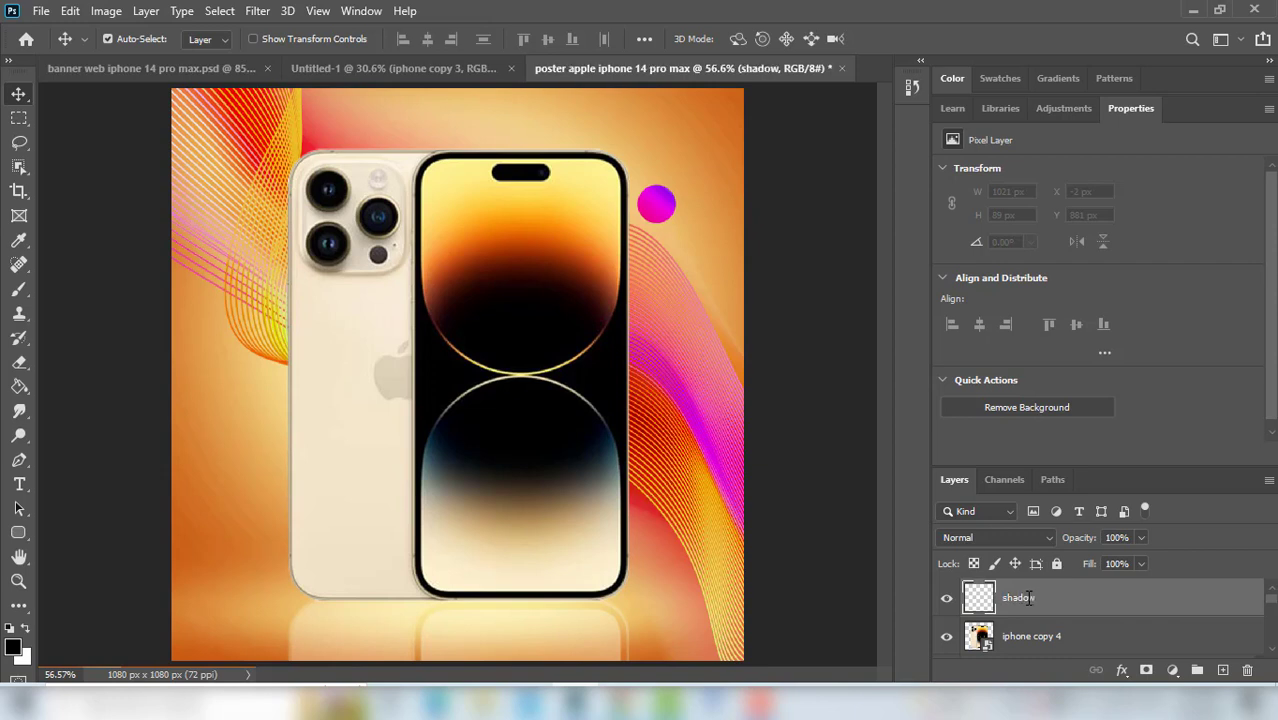
# Dab a soft dark shadow under the phone's base with a soft round brush
pyautogui.click(19, 289)
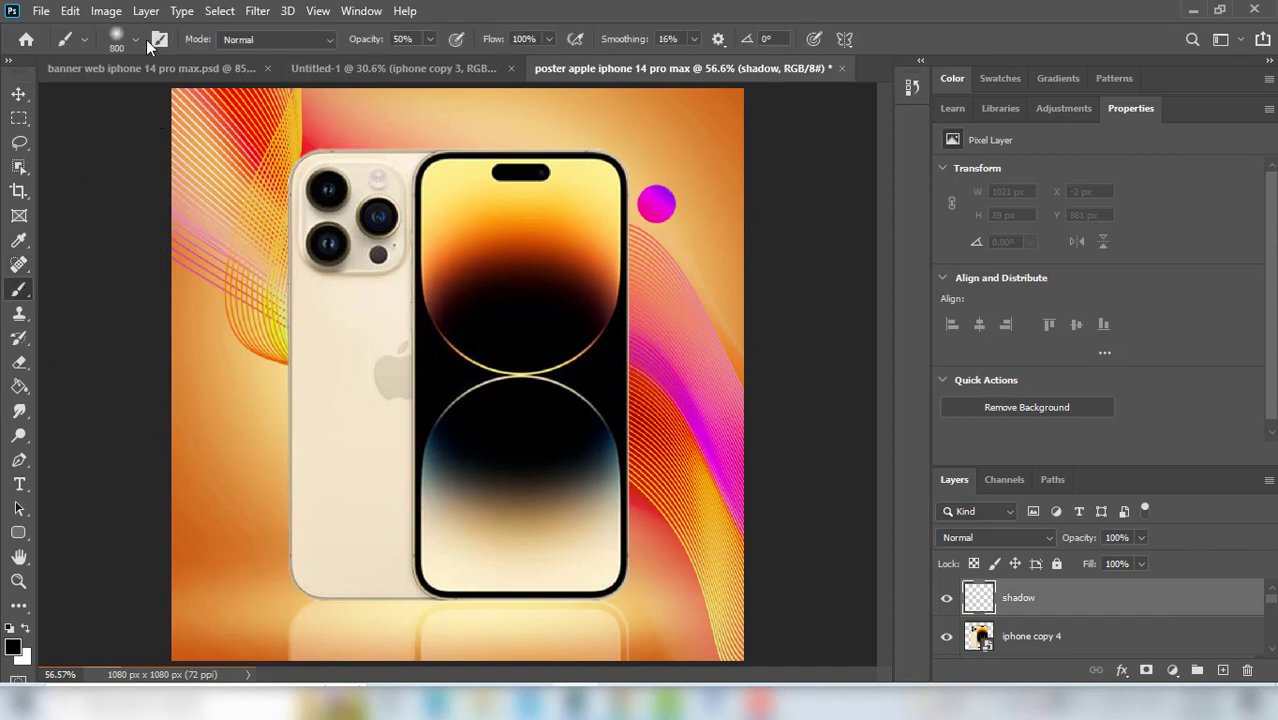
pyautogui.click(116, 40)
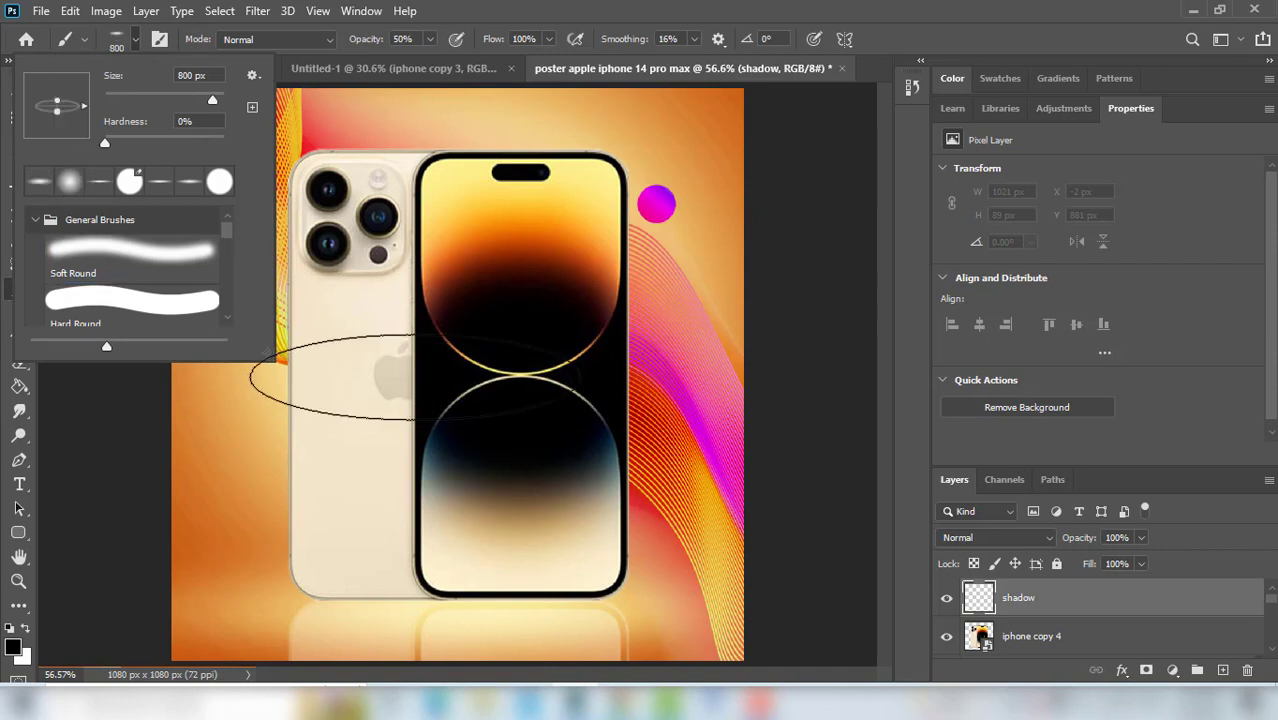
pyautogui.click(432, 520)
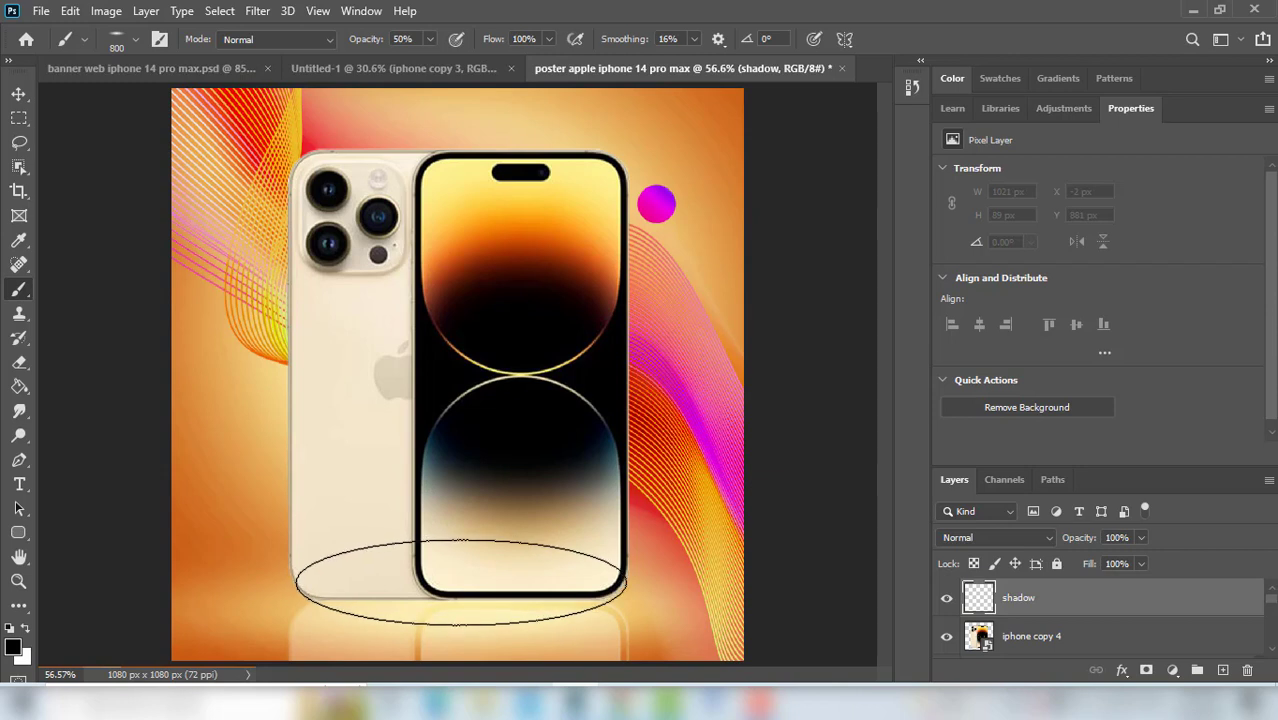
pyautogui.click(461, 582)
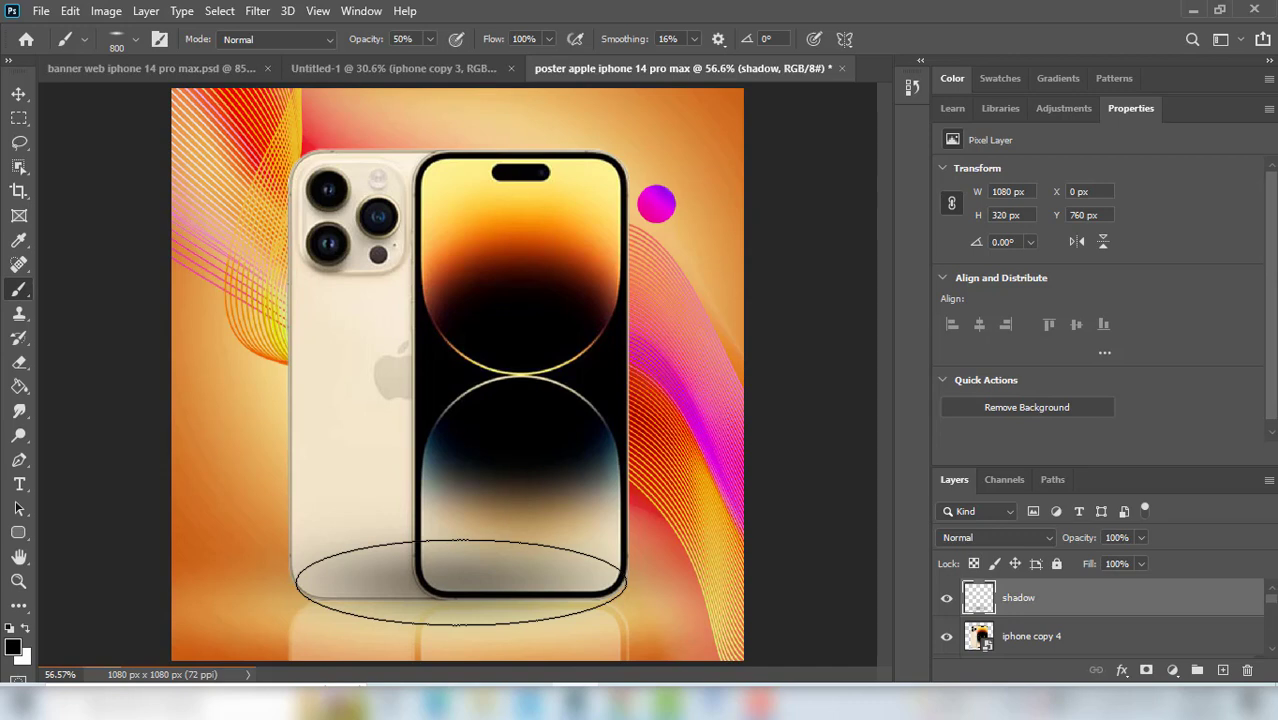
pyautogui.click(461, 582)
pyautogui.click(461, 582)
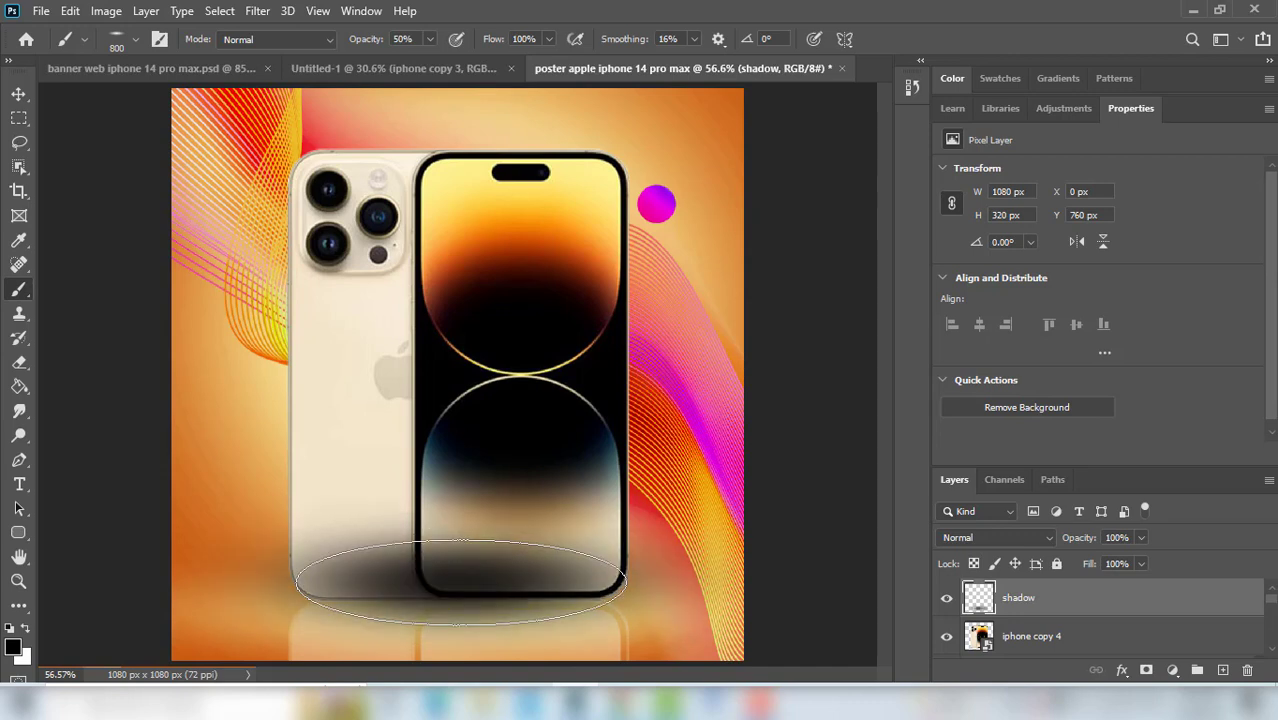
pyautogui.click(461, 582)
pyautogui.click(461, 582)
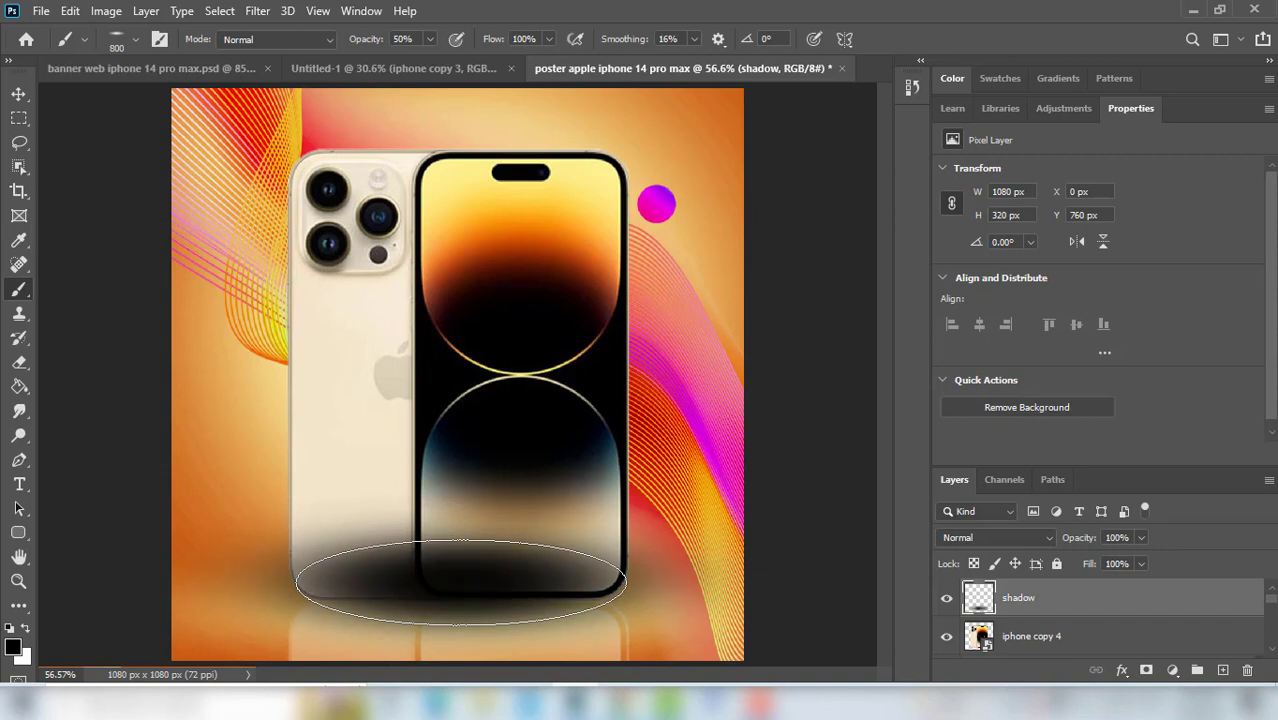
pyautogui.click(461, 582)
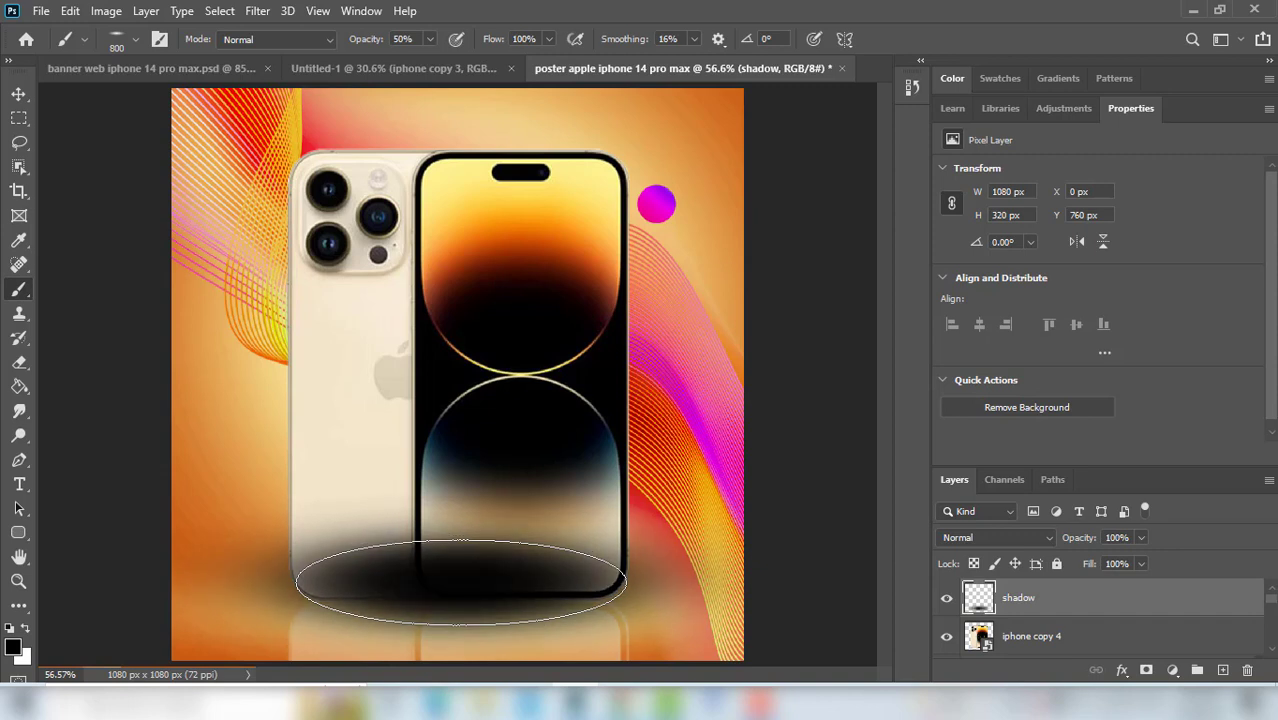
pyautogui.click(461, 582)
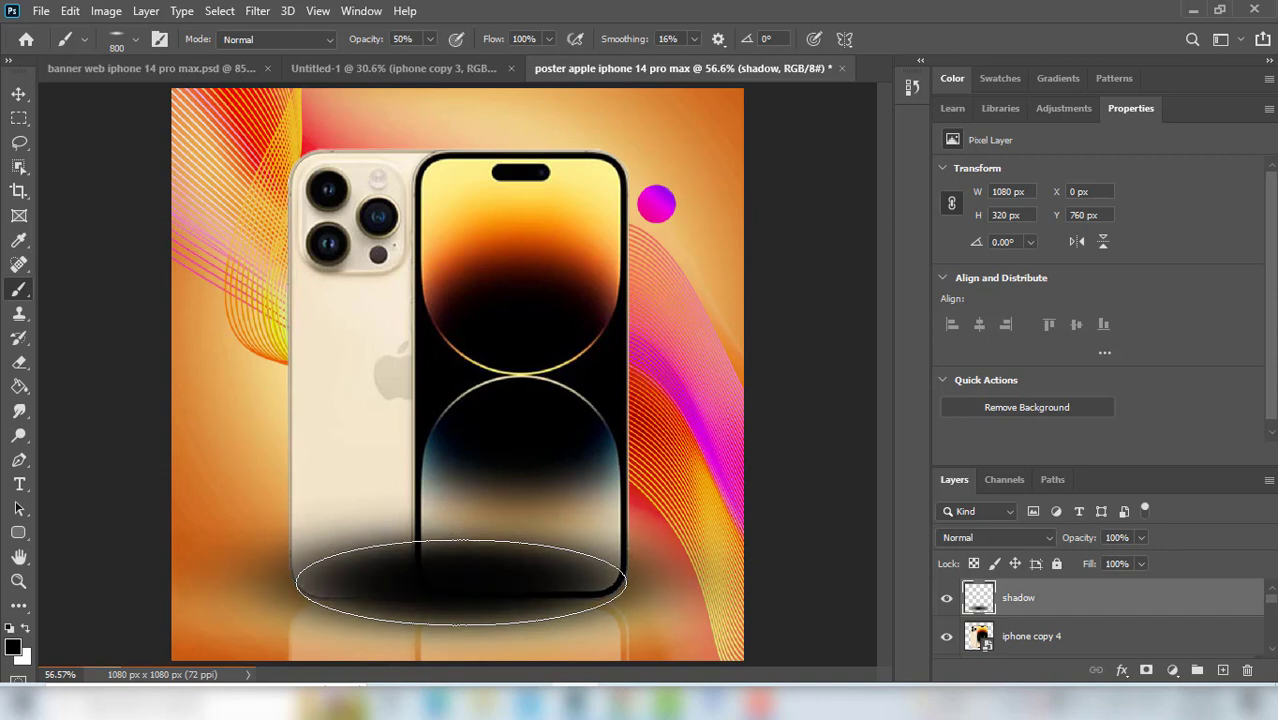
# Move the shadow layer beneath iphone copy 4
pyautogui.click(19, 93)
pyautogui.moveTo(1096, 600); pyautogui.dragTo(1093, 641)
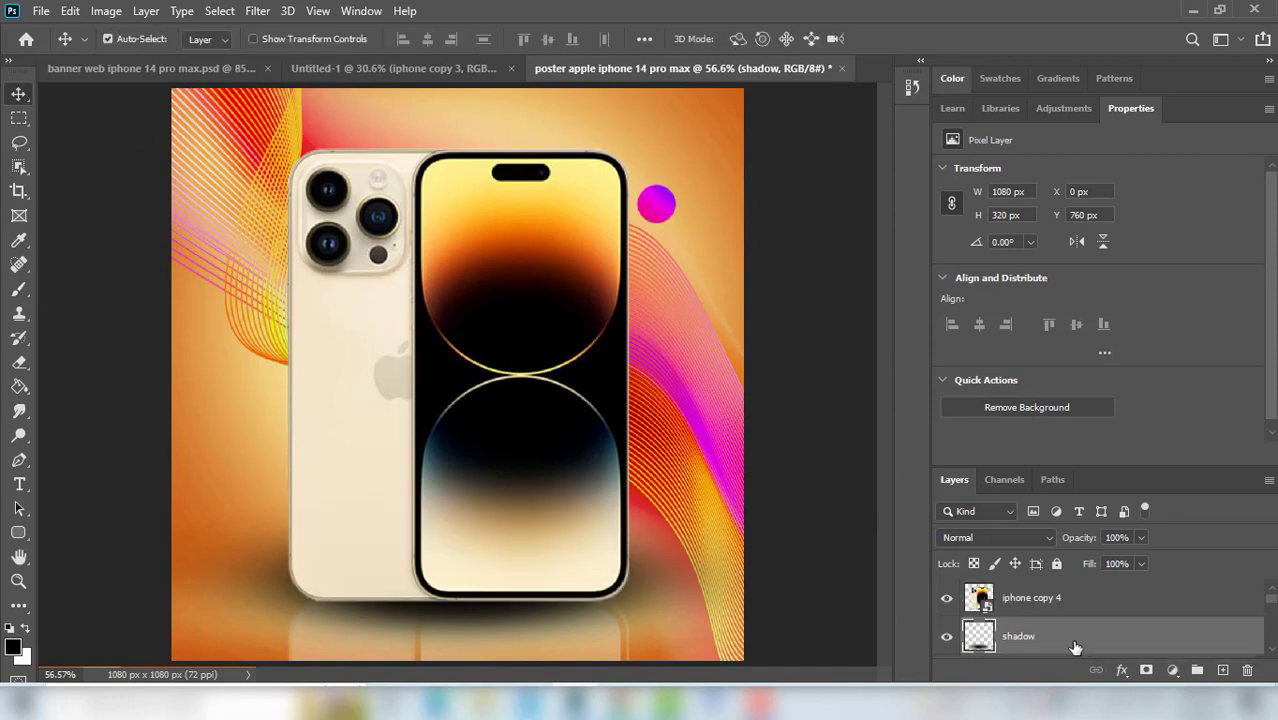
pyautogui.press('ctrl')
pyautogui.hotkey('ctrl', 't')
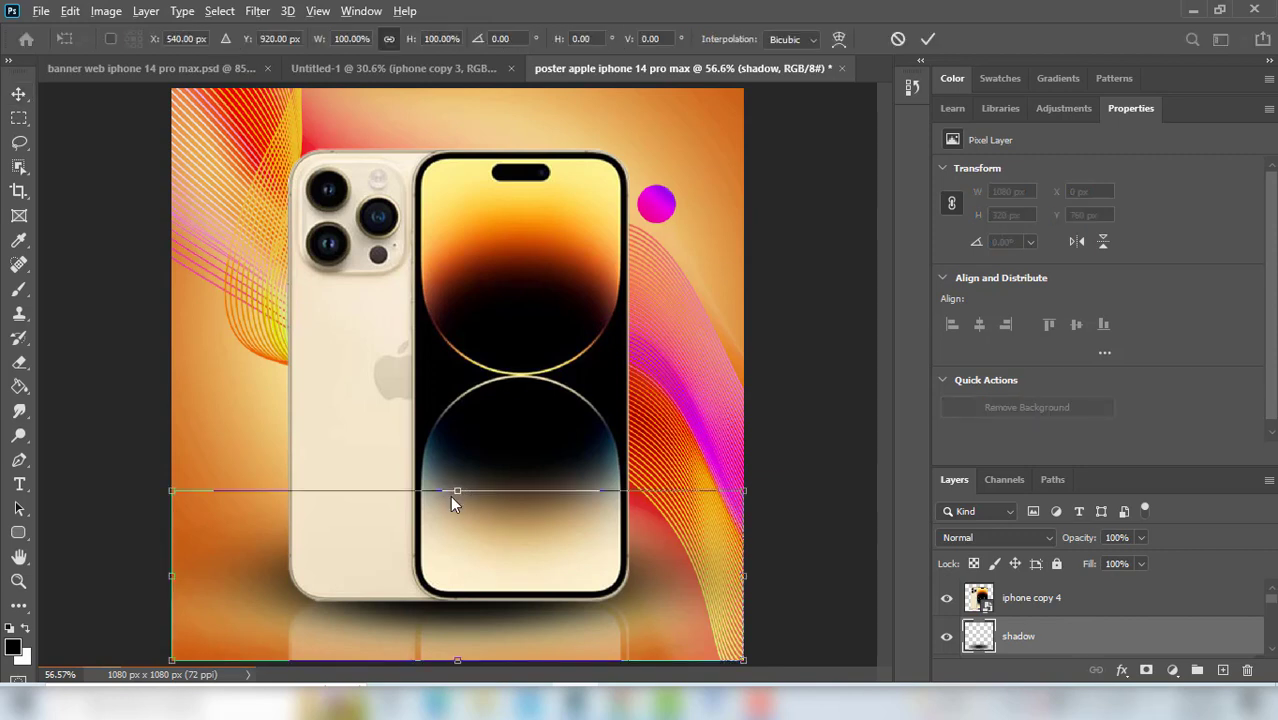
# Squash the shadow into a thin 1080 × 74 px band at Y 916 px under the phone
pyautogui.moveTo(458, 489); pyautogui.dragTo(458, 621)
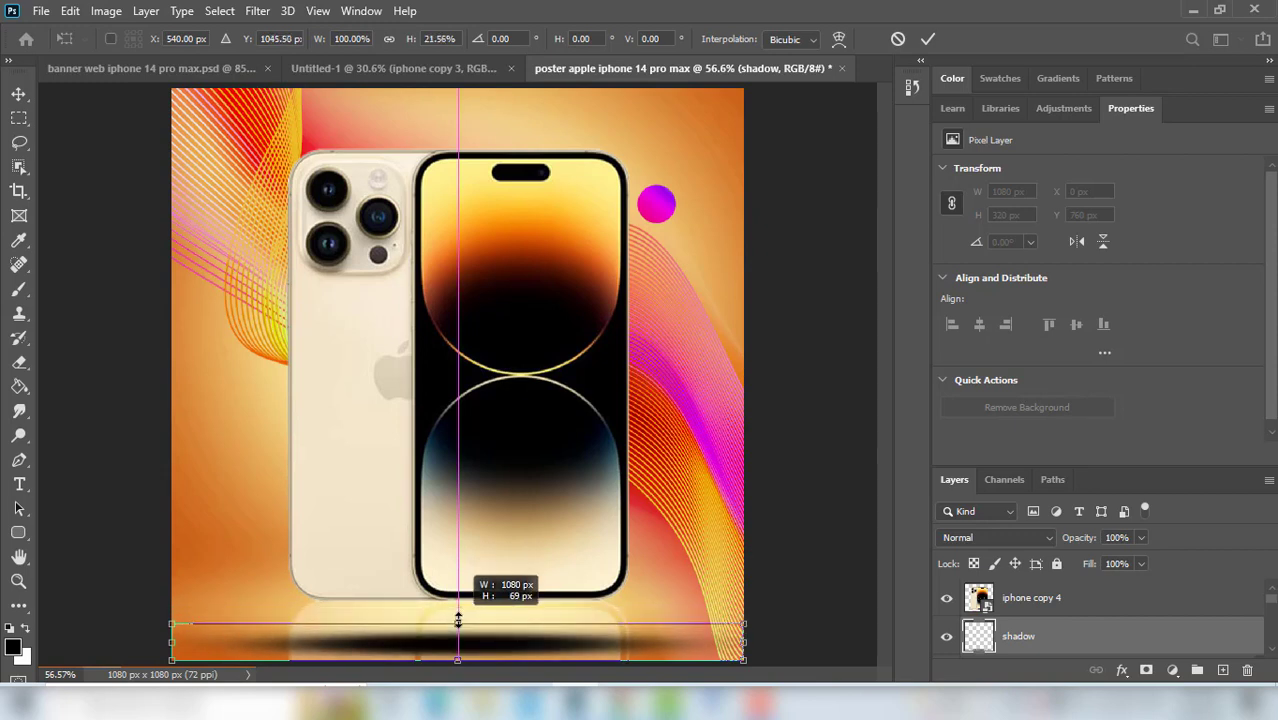
pyautogui.moveTo(457, 621); pyautogui.dragTo(472, 585)
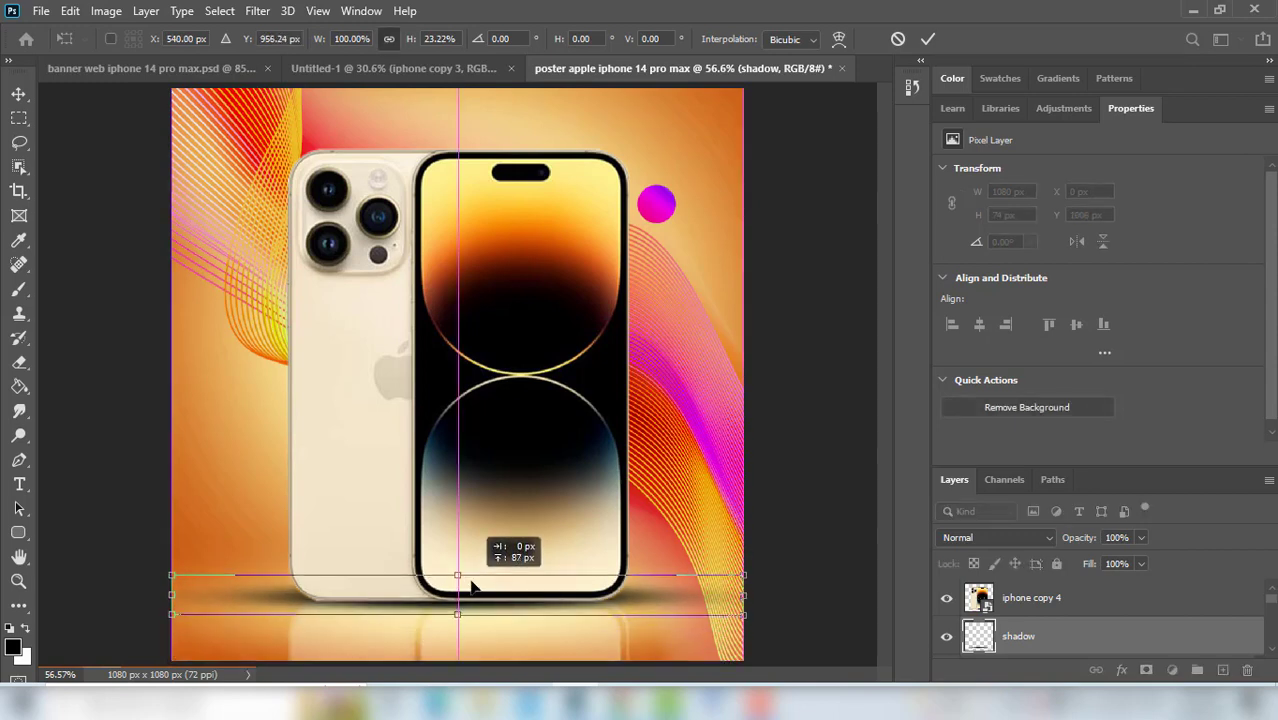
pyautogui.moveTo(473, 586); pyautogui.dragTo(473, 586)
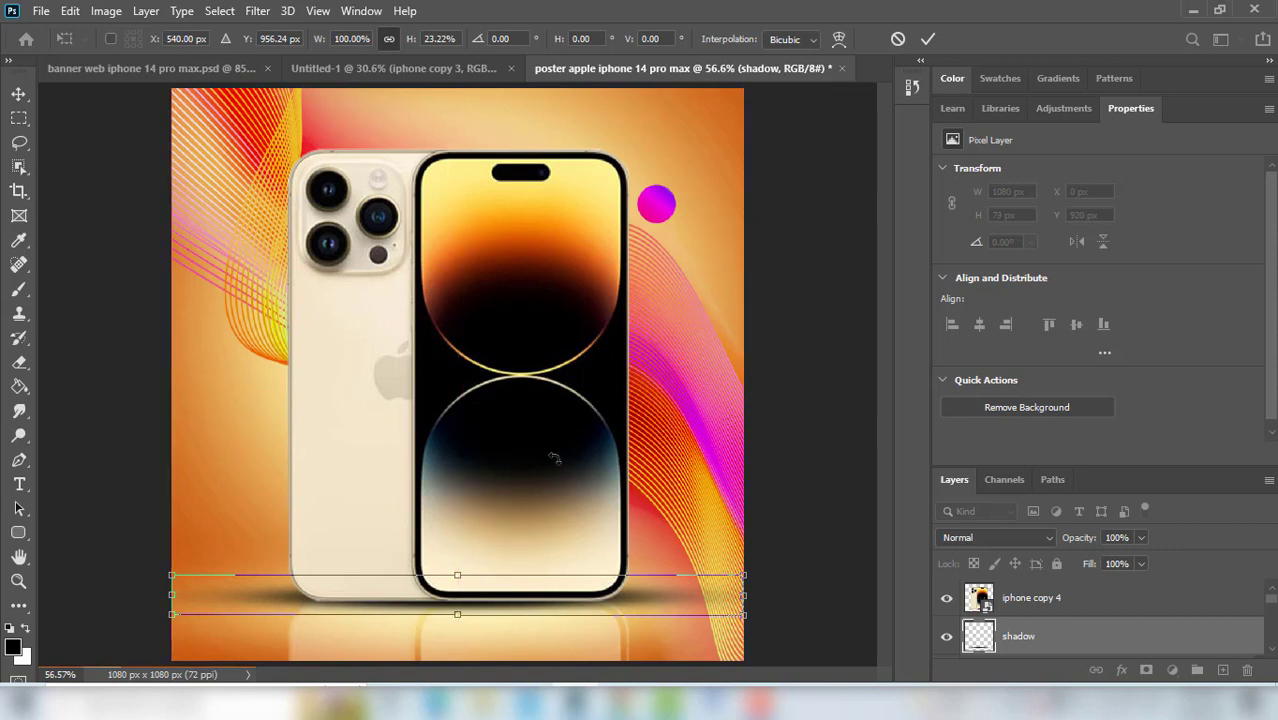
pyautogui.press('Up')
pyautogui.press('Up')
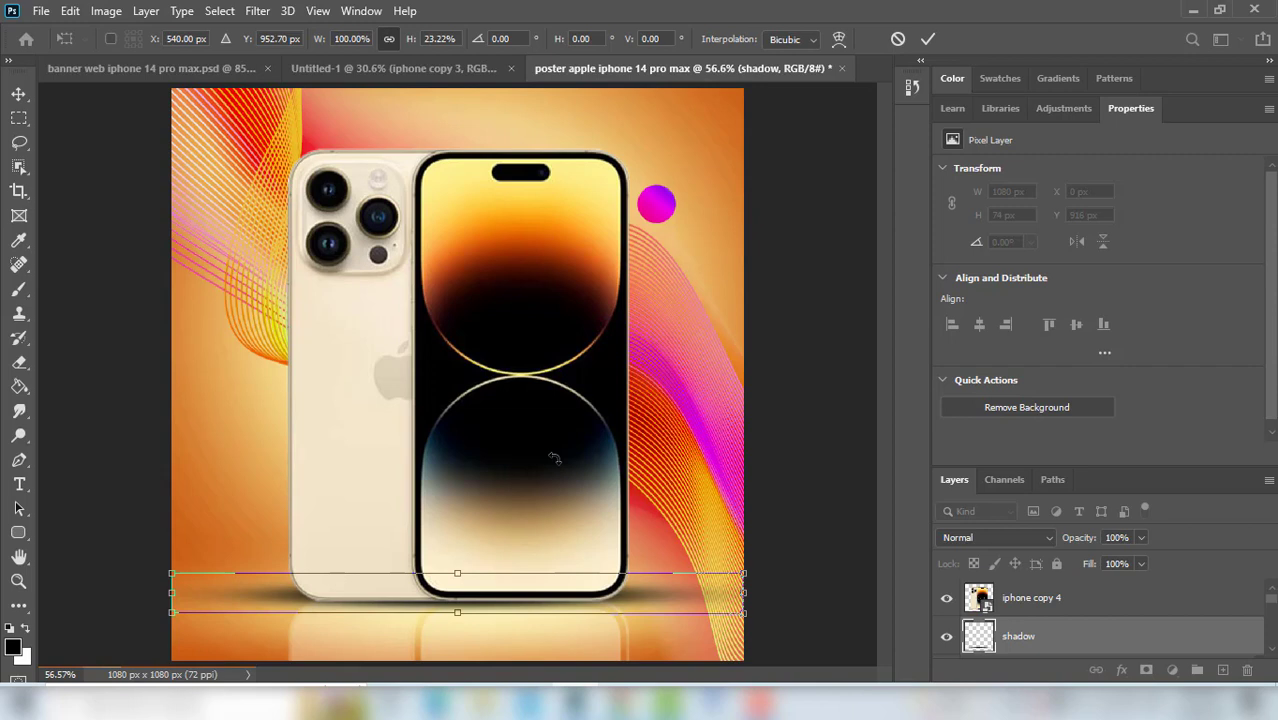
pyautogui.press('Return')
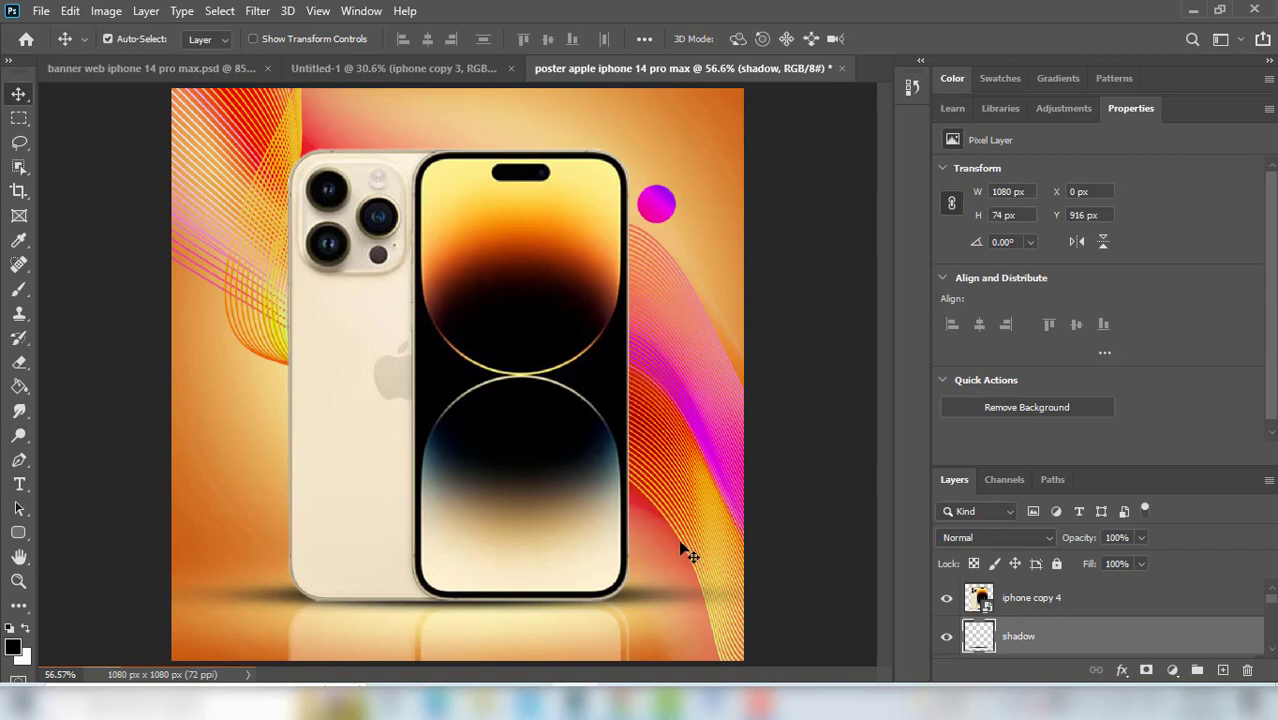
# Add a white layer mask to the shadow layer and shrink the brush for masking its ends
pyautogui.press('Up')
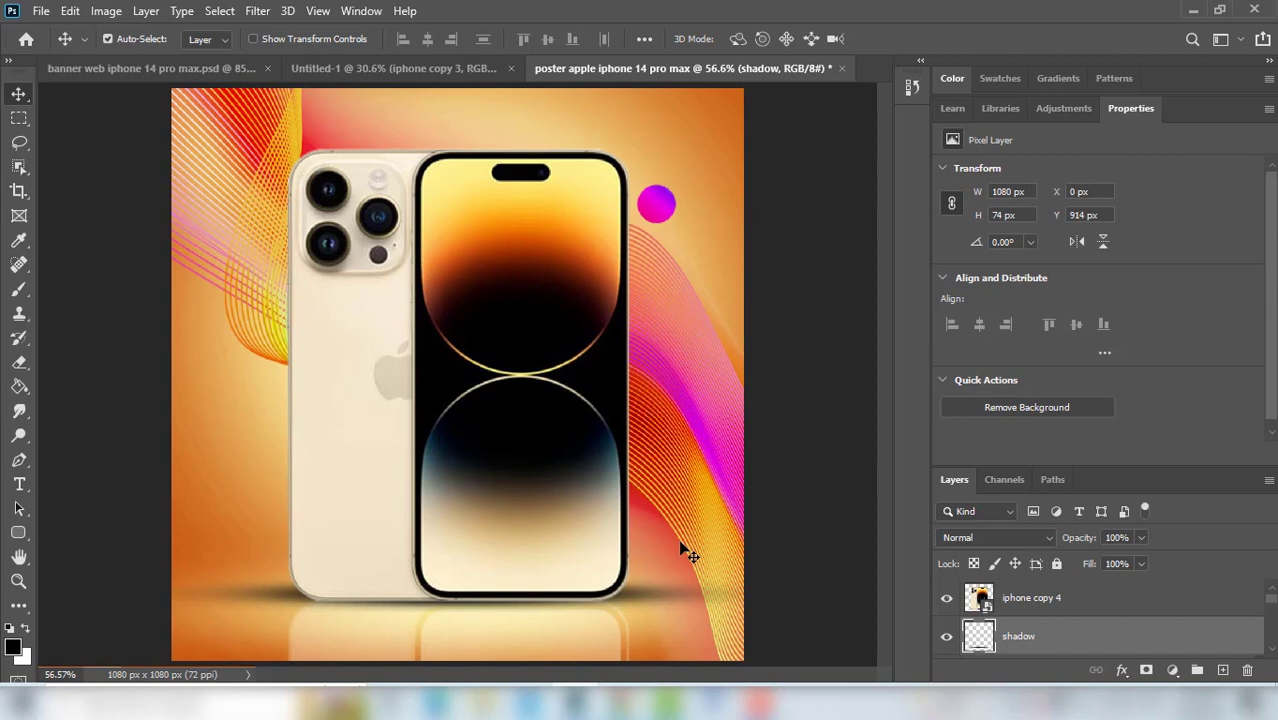
pyautogui.click(1146, 670)
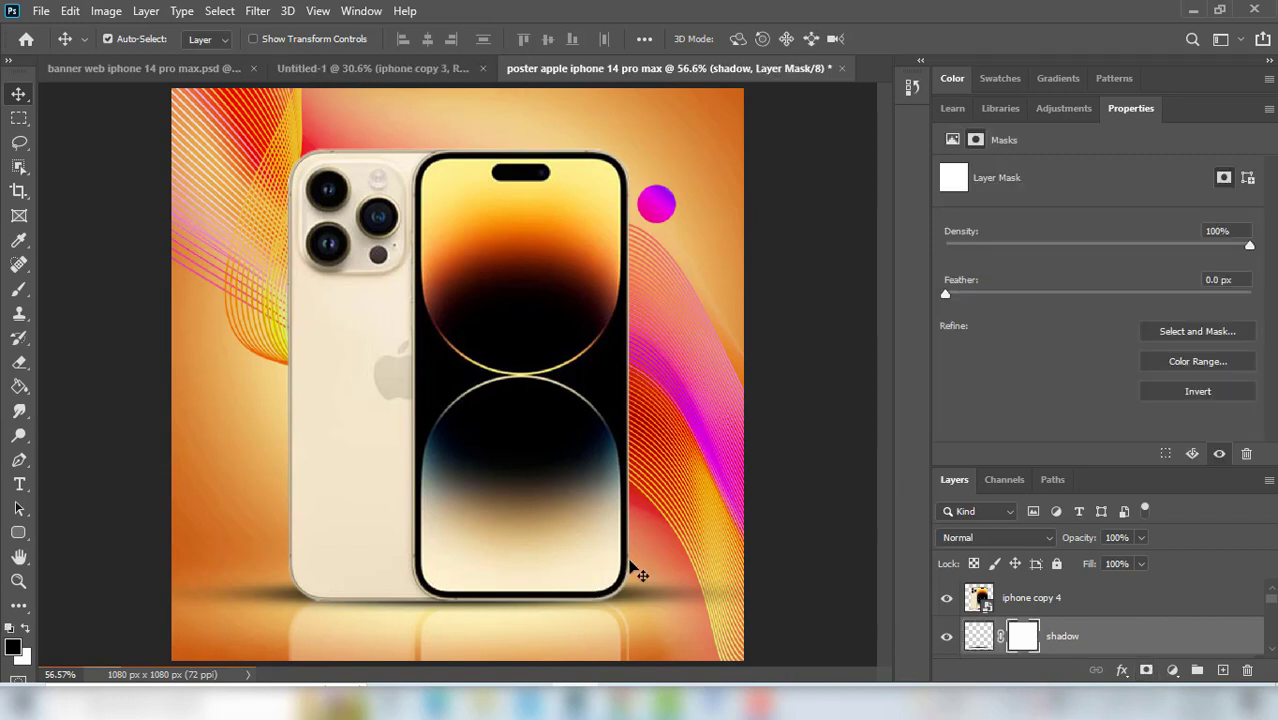
pyautogui.click(21, 296)
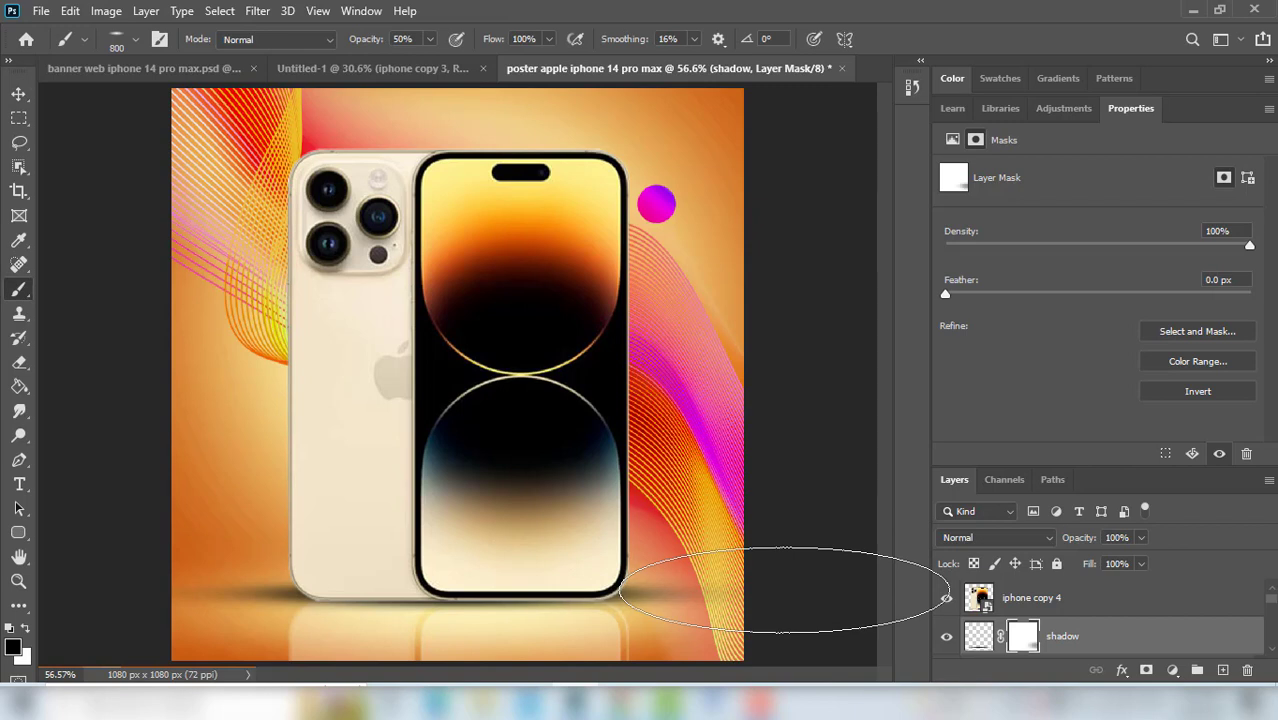
pyautogui.press('[')
pyautogui.press('[')
pyautogui.press('[')
pyautogui.press('[')
pyautogui.press('[')
pyautogui.press('[')
pyautogui.press('[')
pyautogui.press('[')
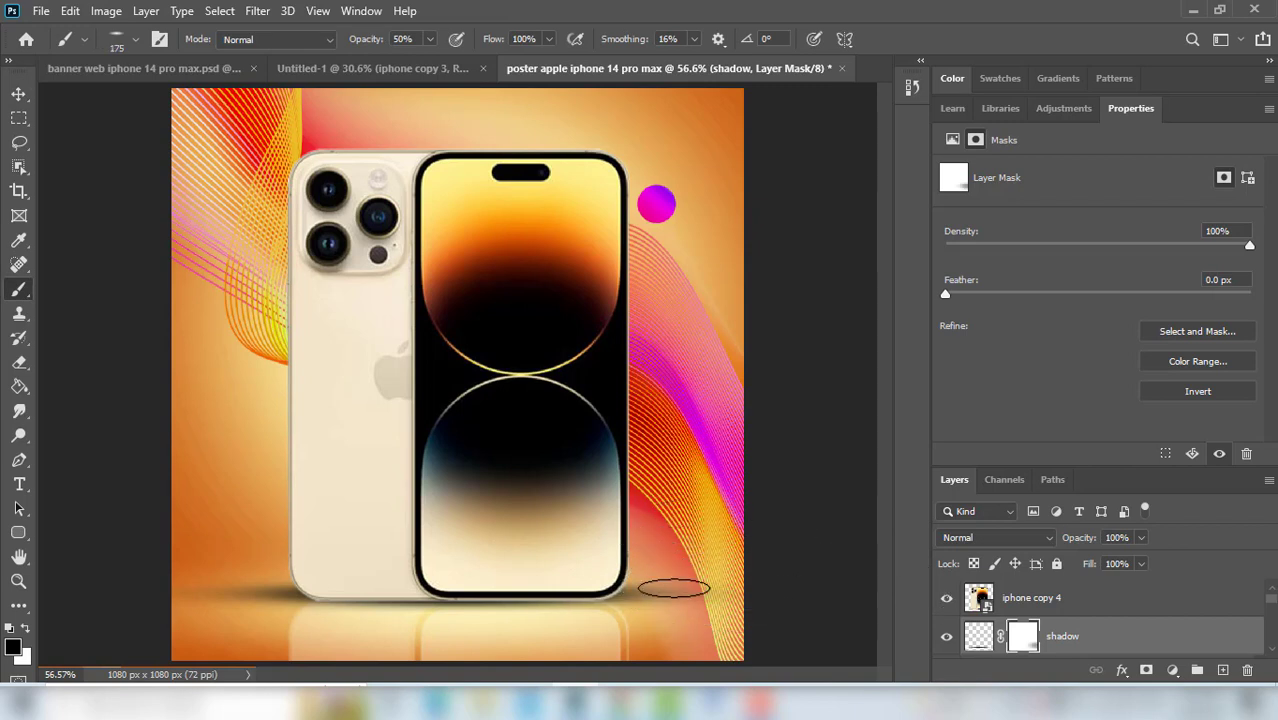
pyautogui.press('[')
pyautogui.press('[')
pyautogui.press('[')
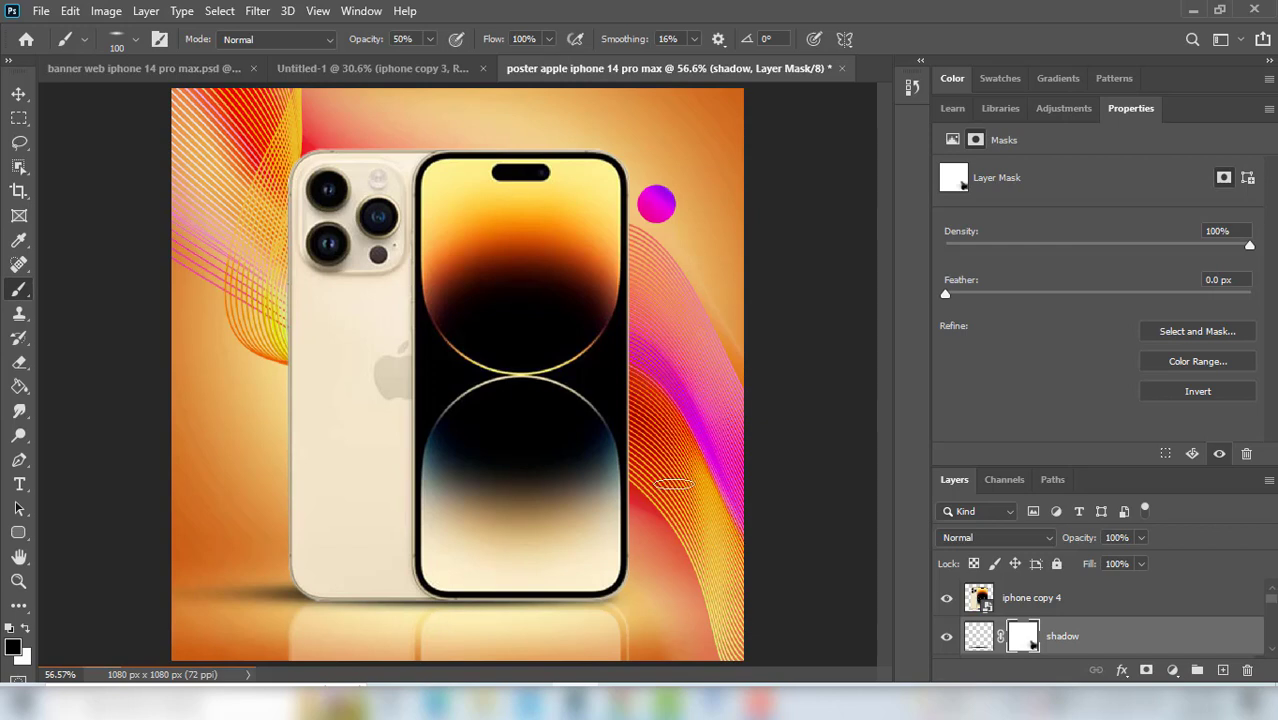
# Set Hue/Saturation 1 to Darken and stamp all visible layers into Layer 1 above iphone copy 4
pyautogui.click(19, 94)
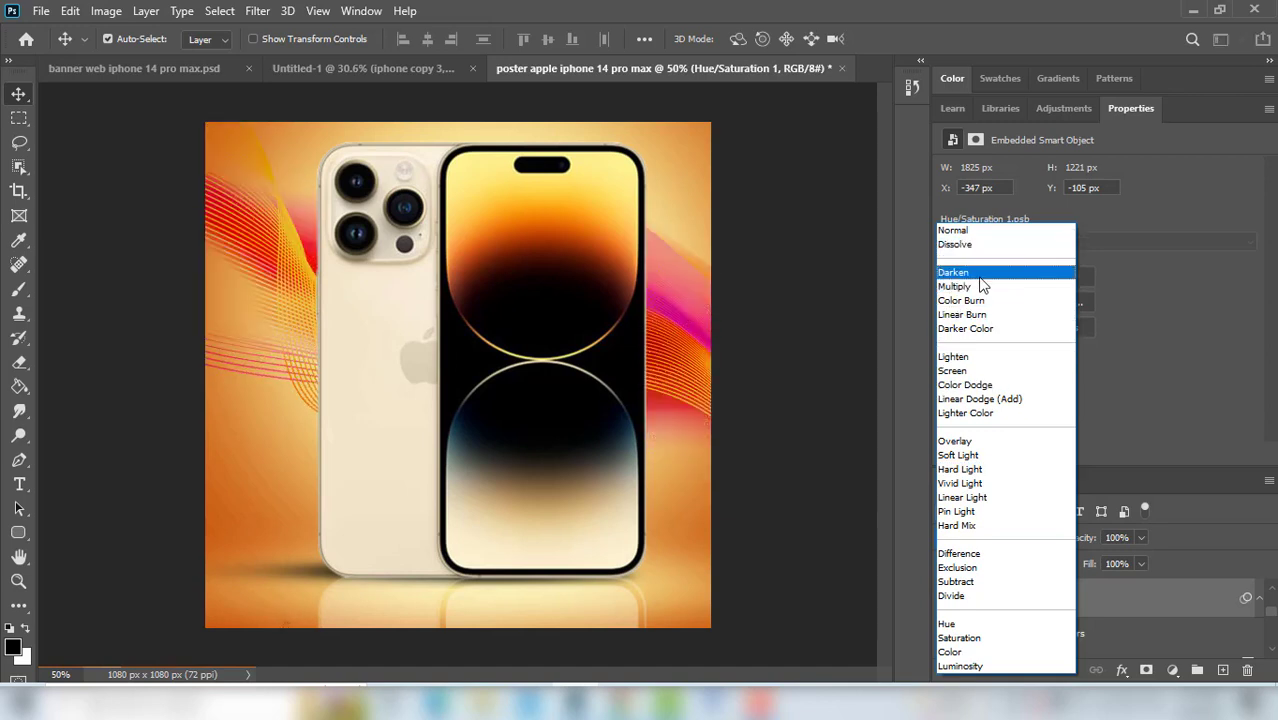
pyautogui.click(980, 276)
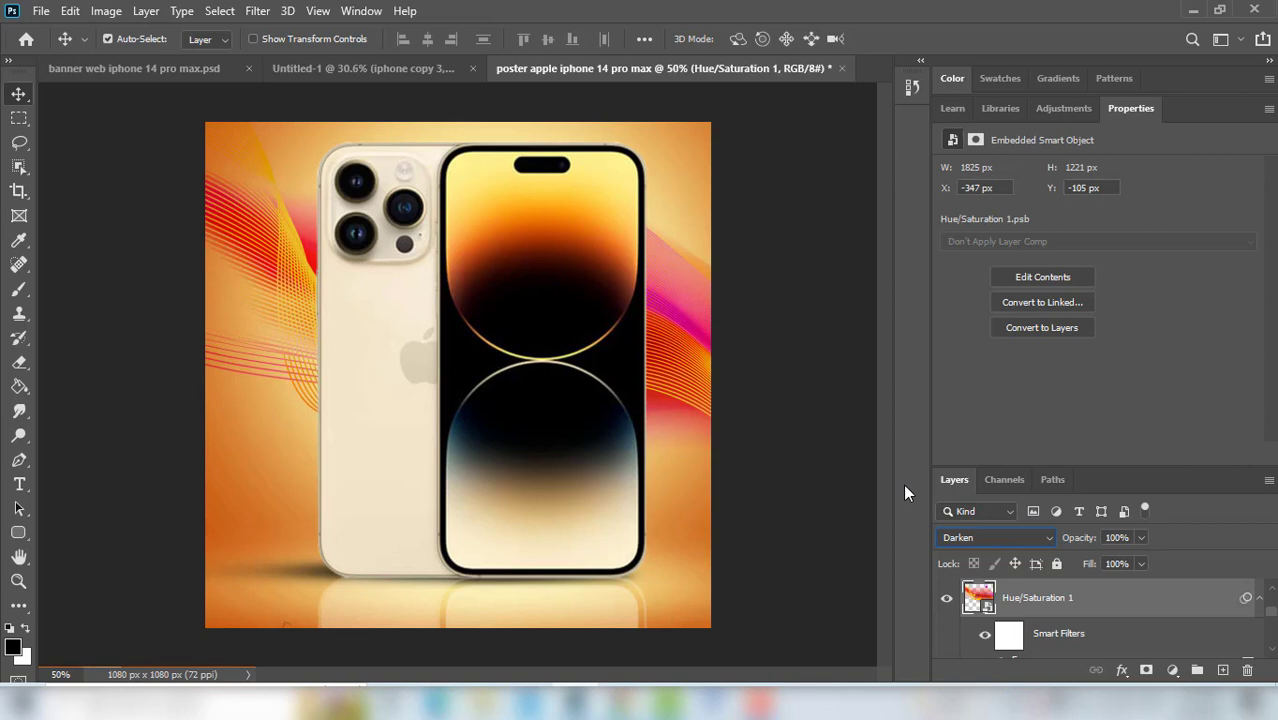
pyautogui.hotkey('ctrl', 'v')
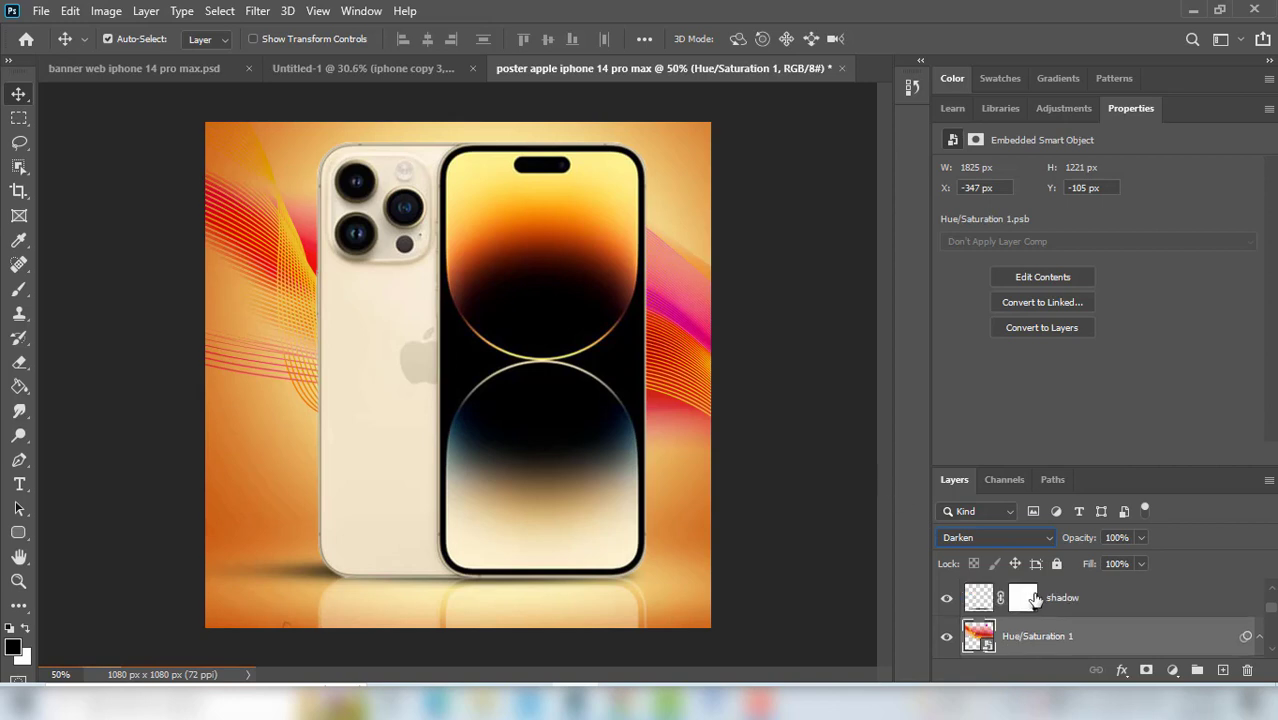
pyautogui.scroll(-2, 1036, 598)
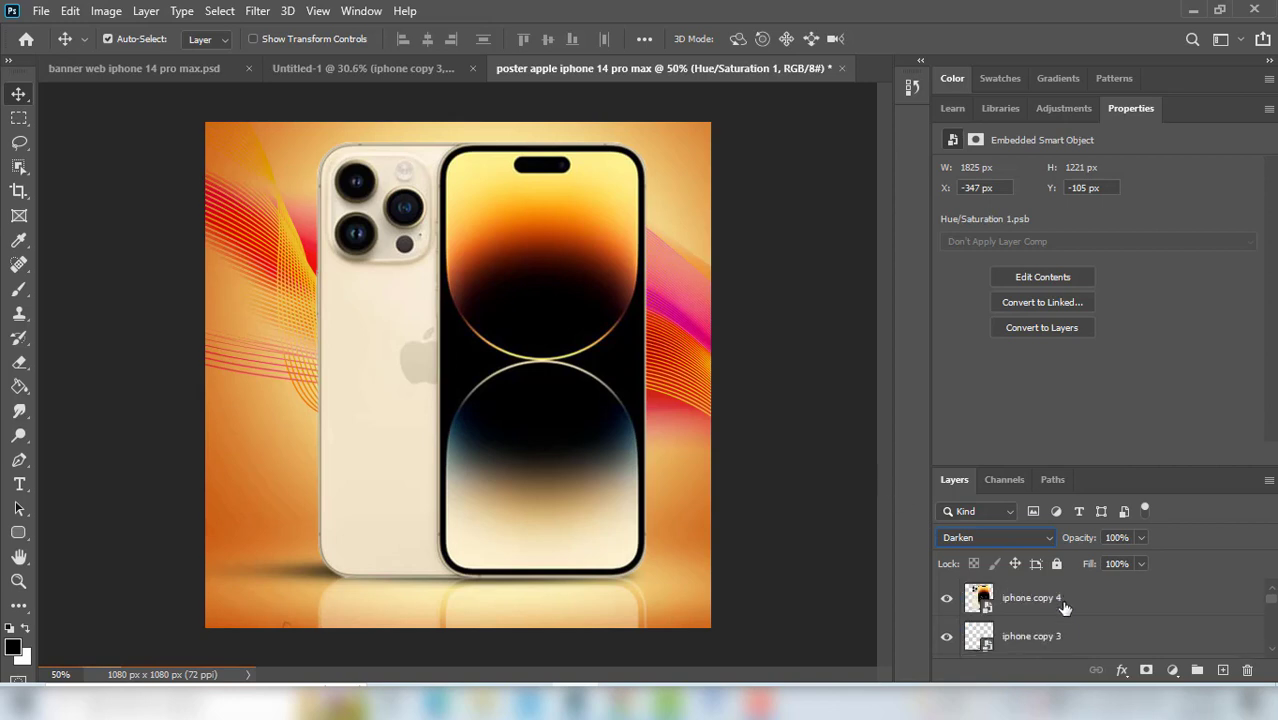
pyautogui.click(1064, 608)
pyautogui.press('ctrl')
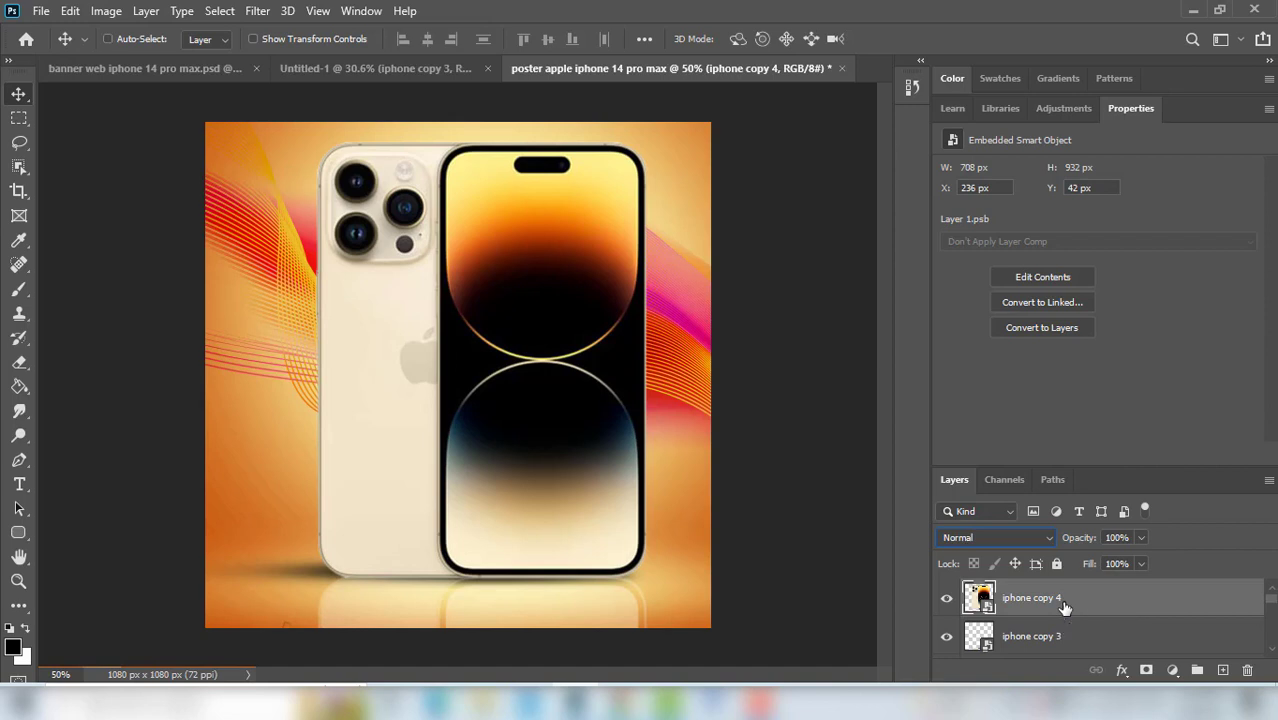
pyautogui.hotkey('ctrl', 'alt', 'shift', 'e')
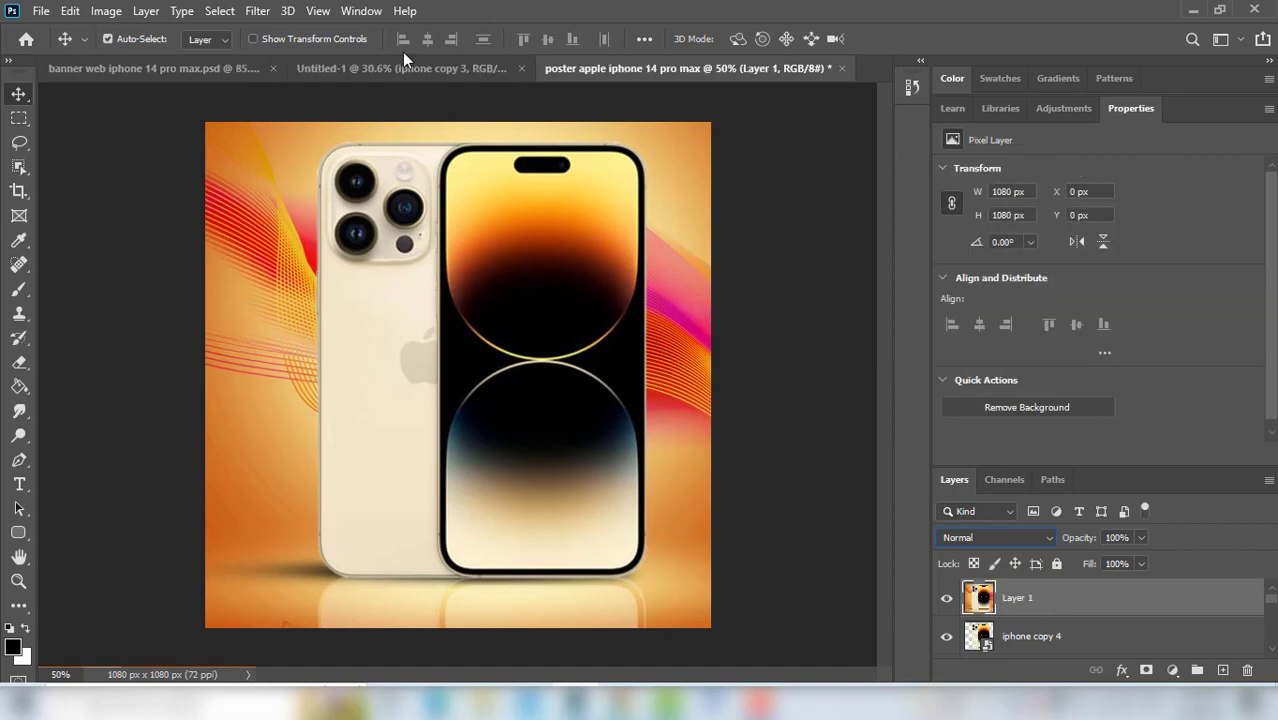
# Open the Camera Raw filter on Layer 1 and set sharpening Amount to 28
pyautogui.click(256, 11)
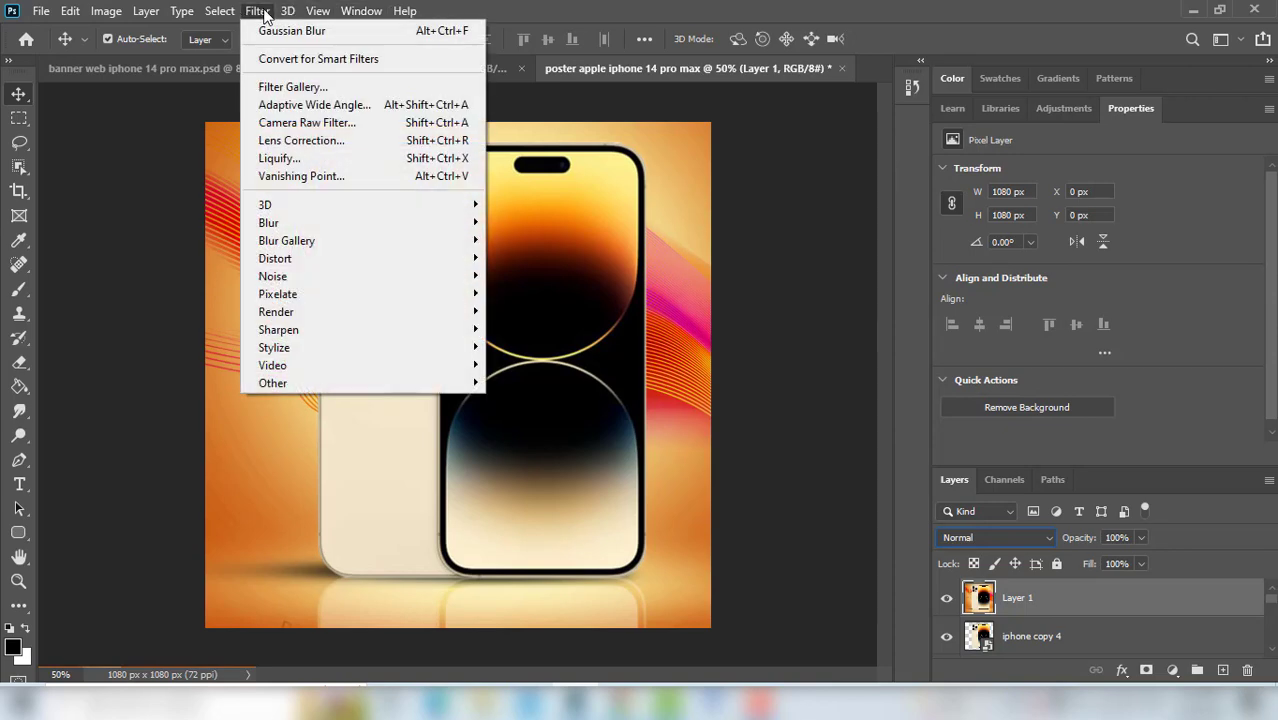
pyautogui.click(327, 120)
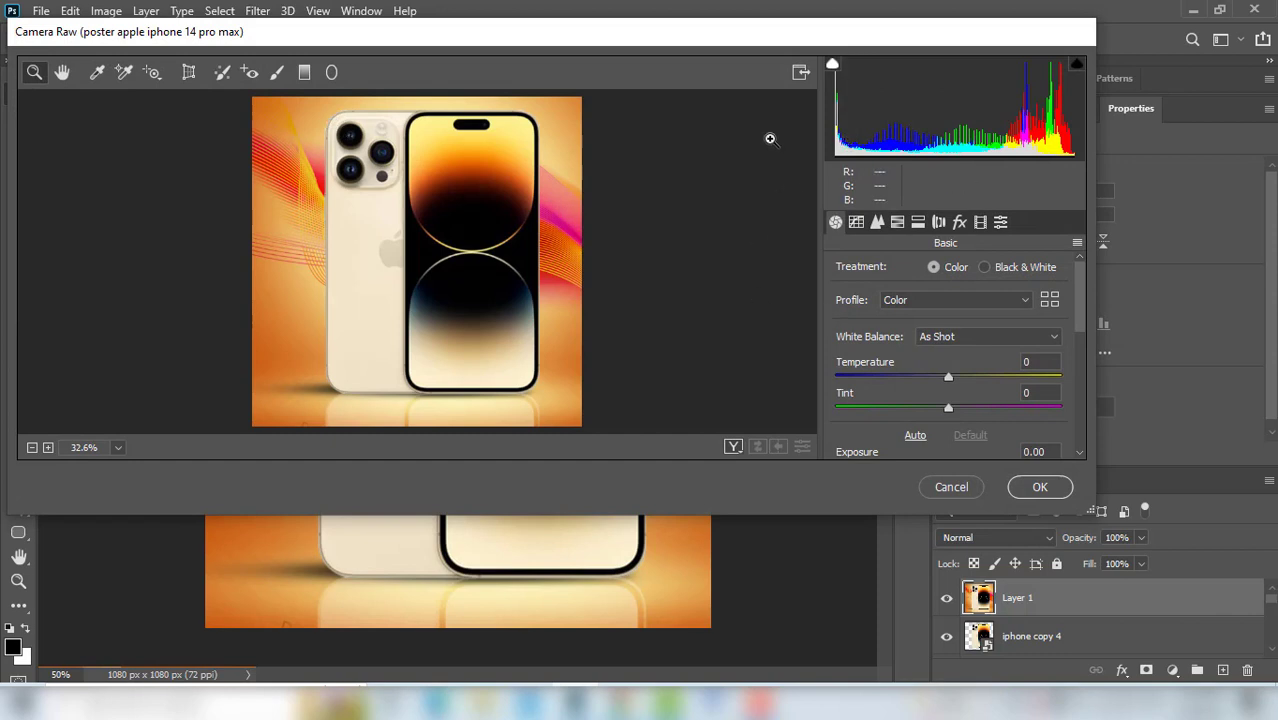
pyautogui.click(877, 228)
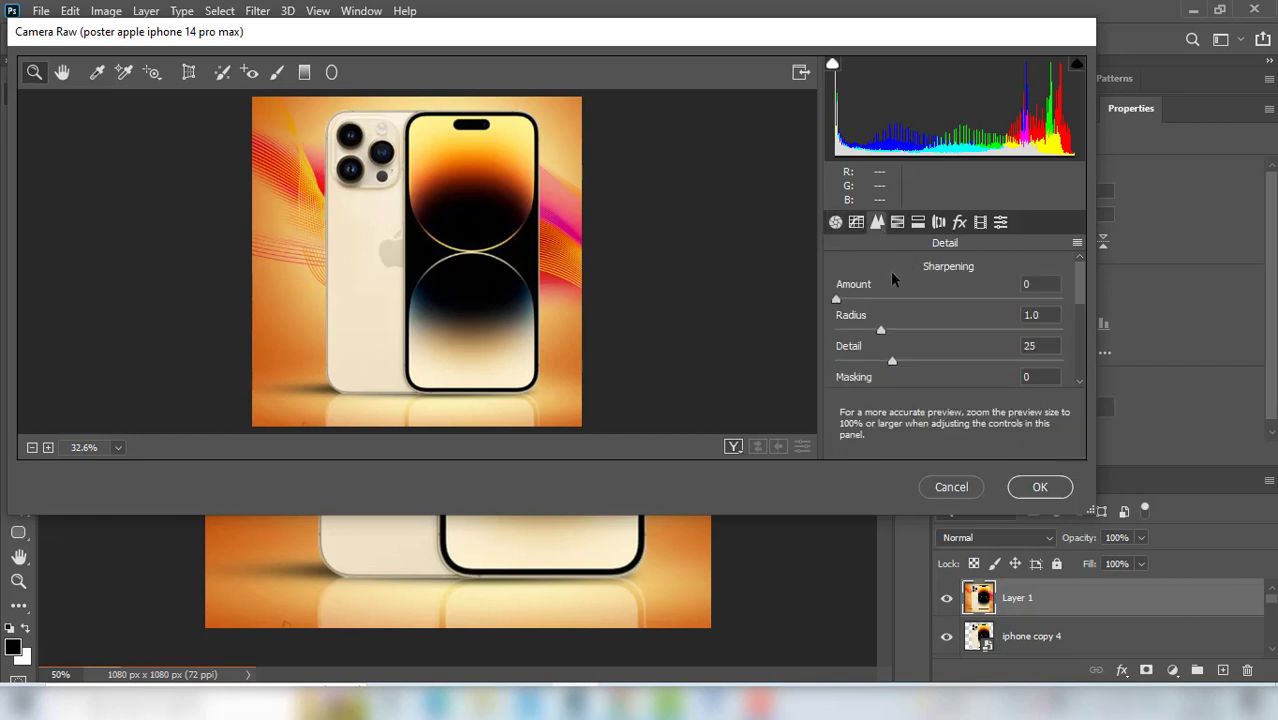
pyautogui.click(1050, 284)
pyautogui.write('28')
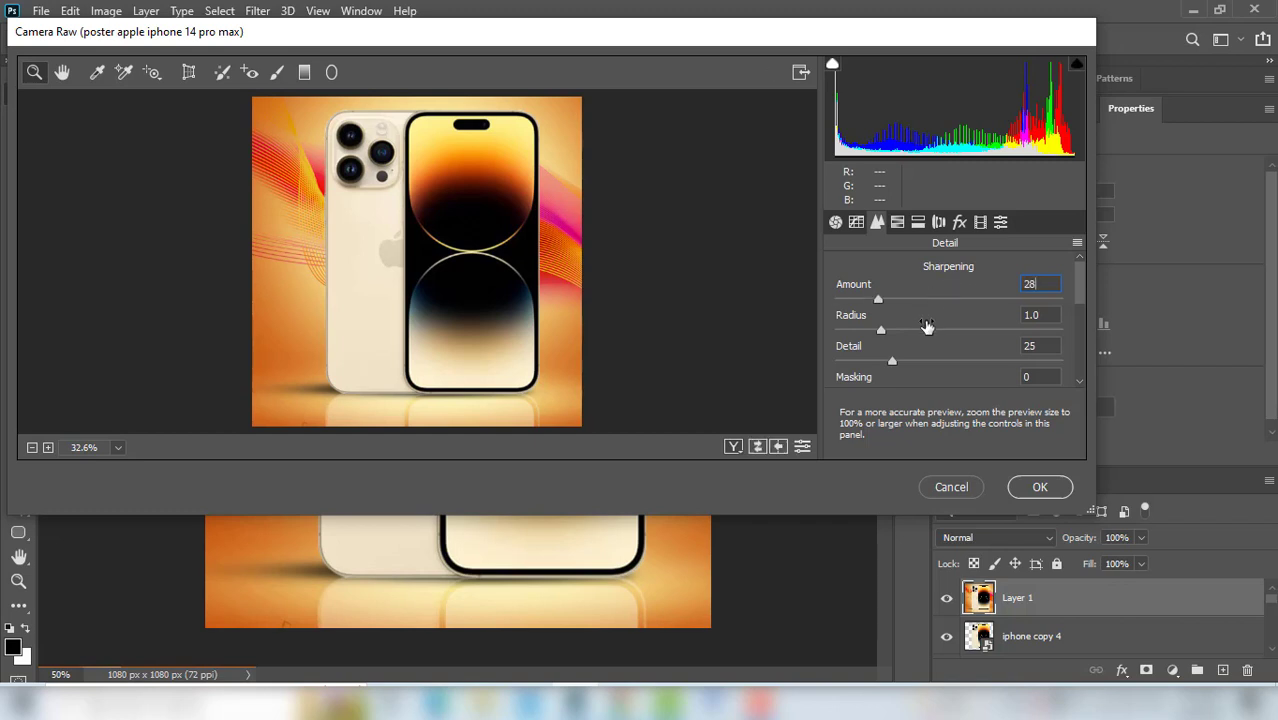
pyautogui.click(897, 221)
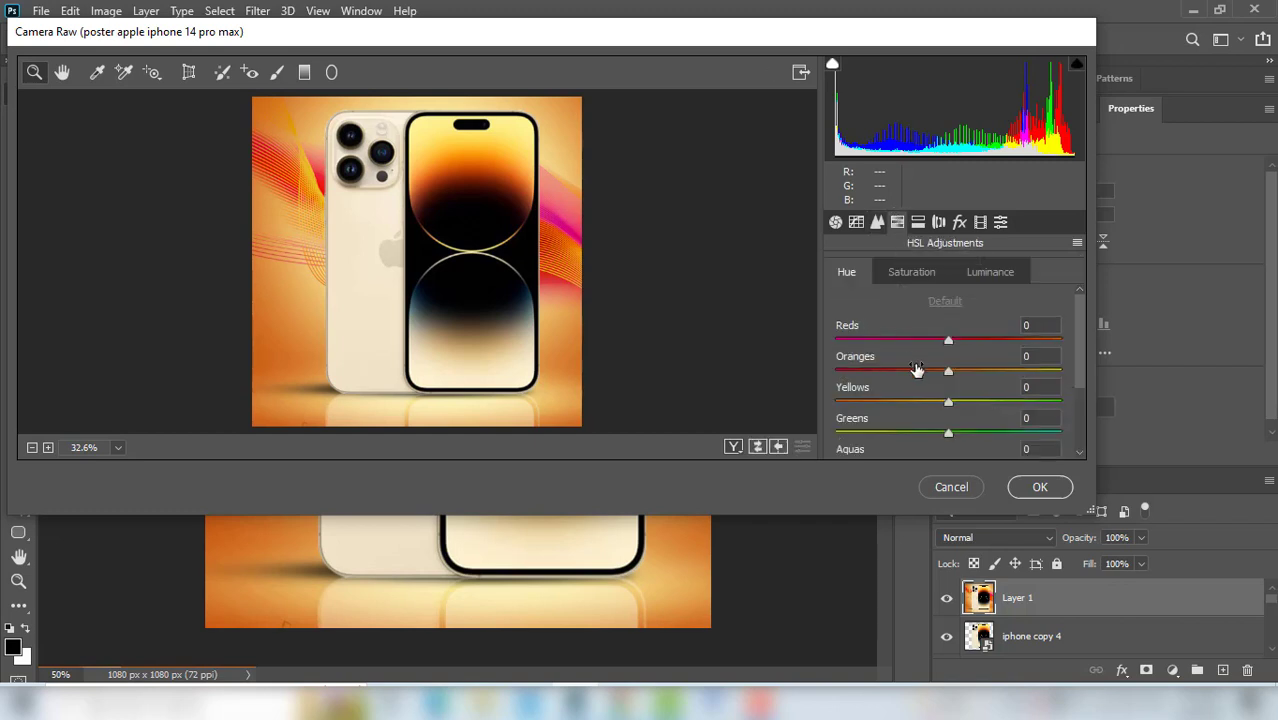
# Raise HSL saturation for Reds to +8 and Oranges to +3
pyautogui.click(912, 271)
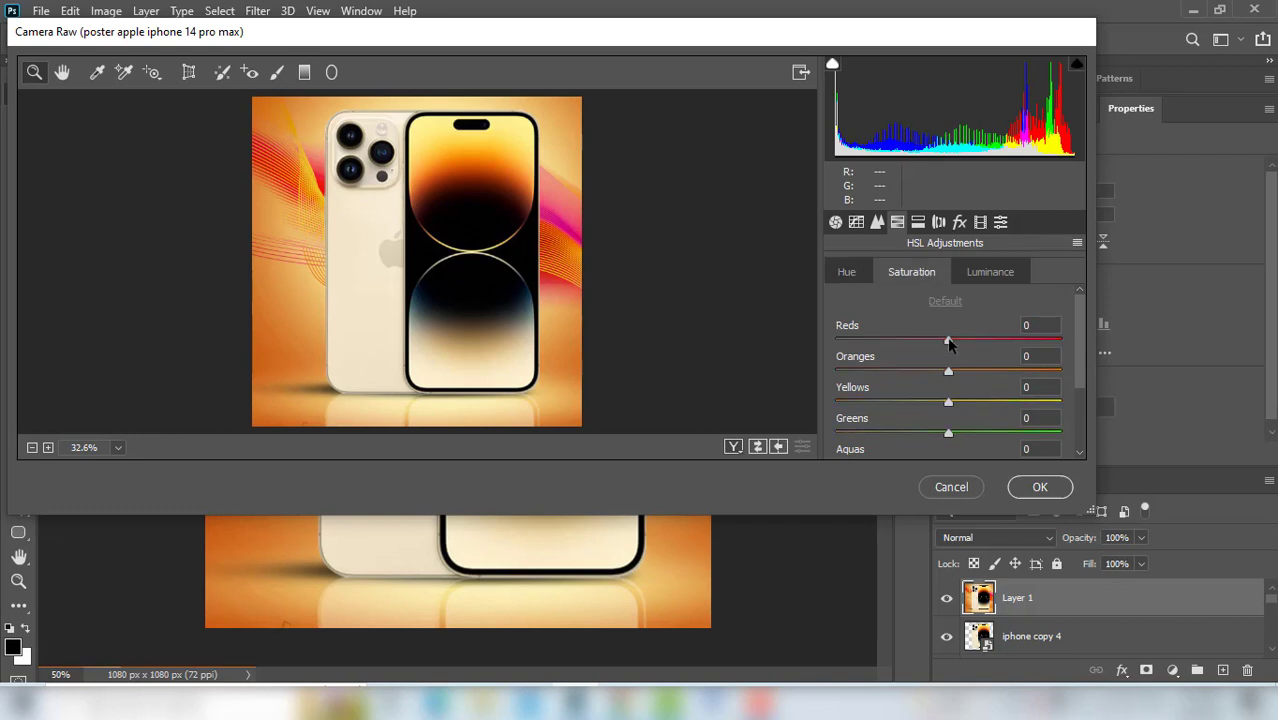
pyautogui.moveTo(948, 341); pyautogui.dragTo(957, 341)
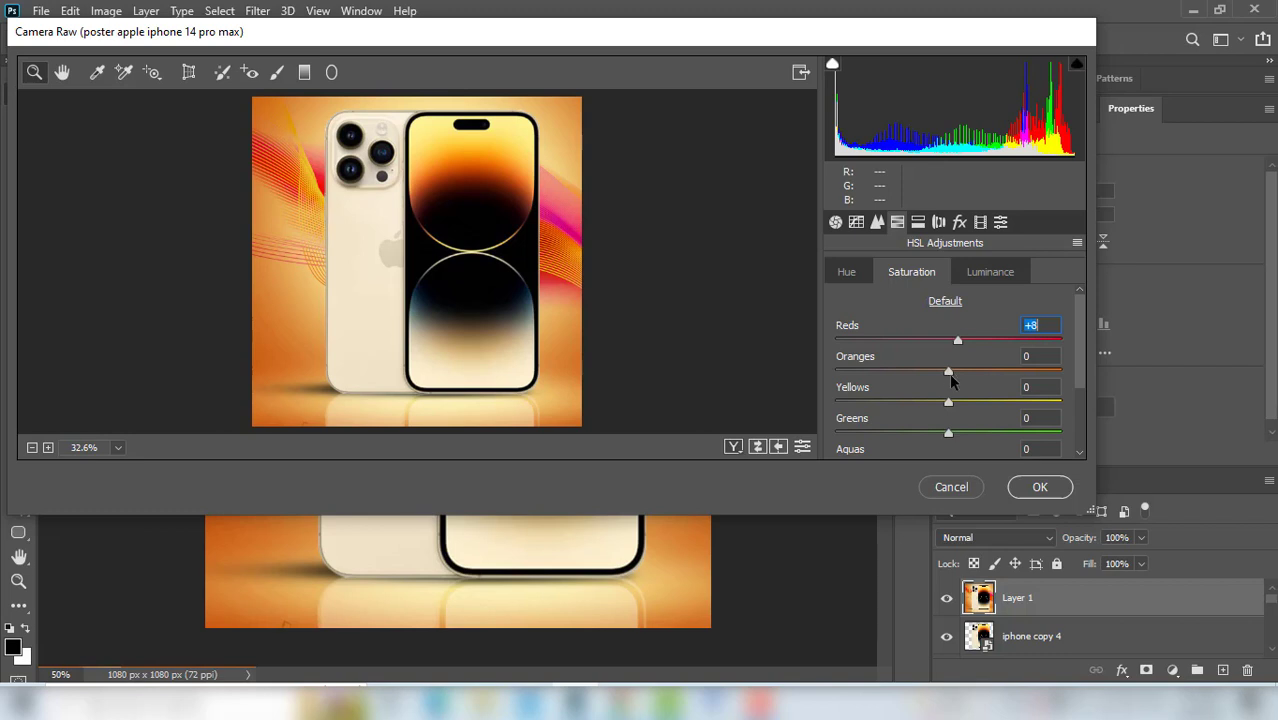
pyautogui.moveTo(951, 371); pyautogui.dragTo(955, 373)
# Add grain with an Amount of 18 in the Effects panel
pyautogui.click(865, 268)
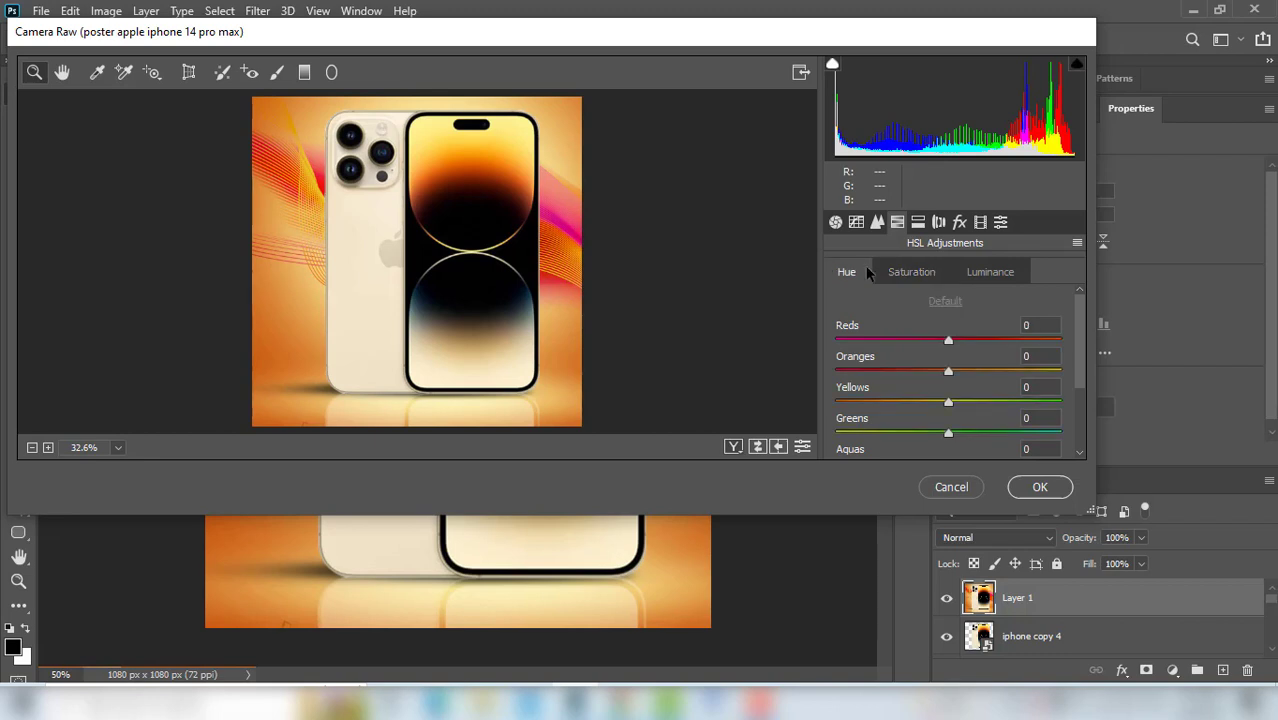
pyautogui.click(960, 223)
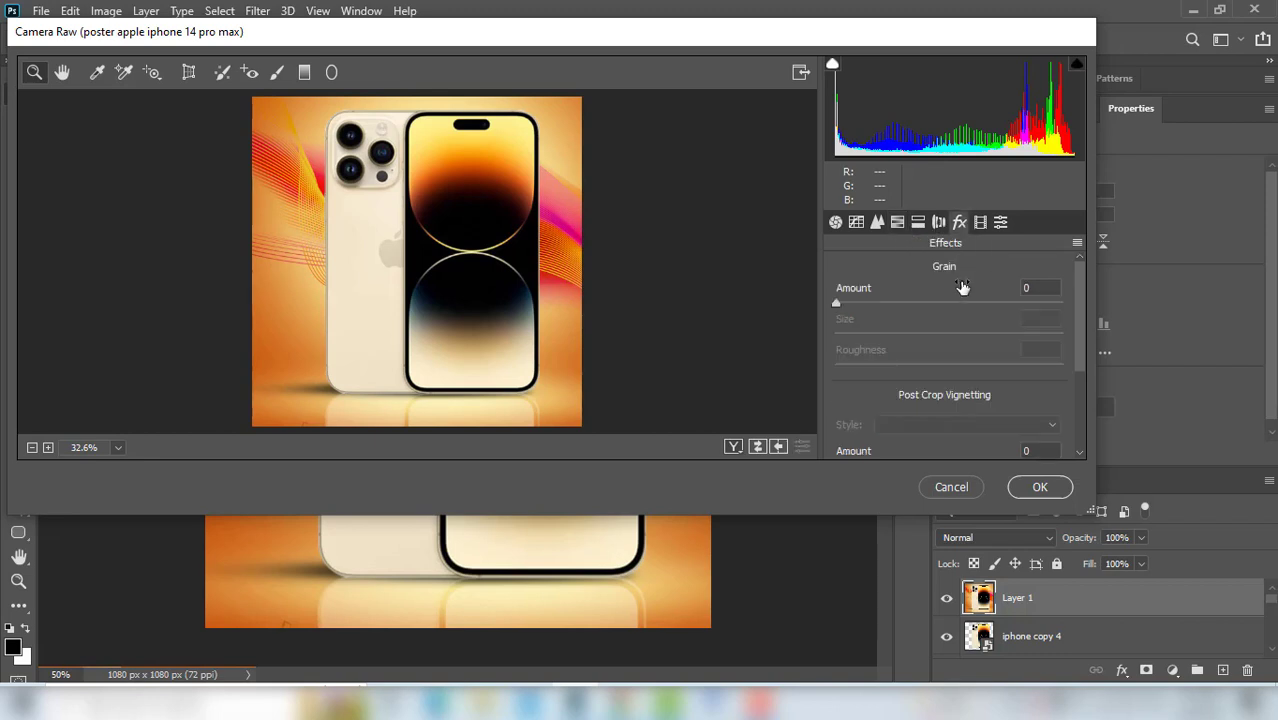
pyautogui.click(1039, 287)
pyautogui.write('18')
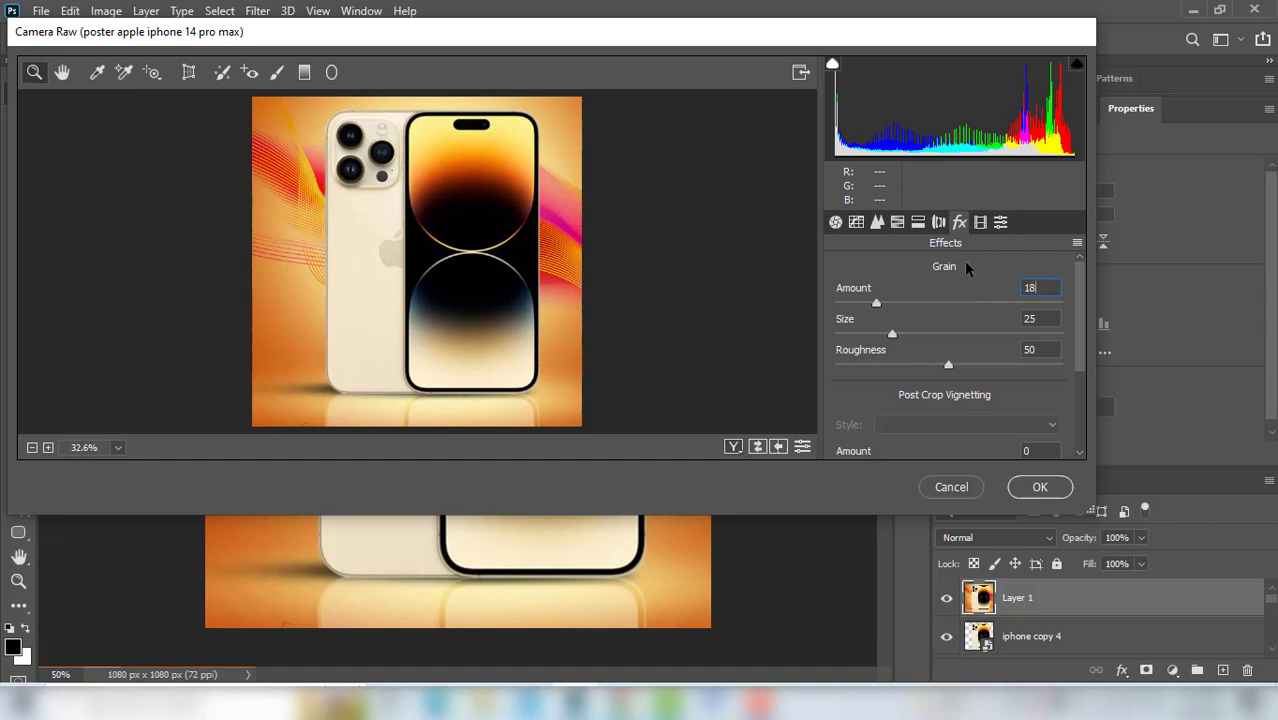
pyautogui.click(835, 221)
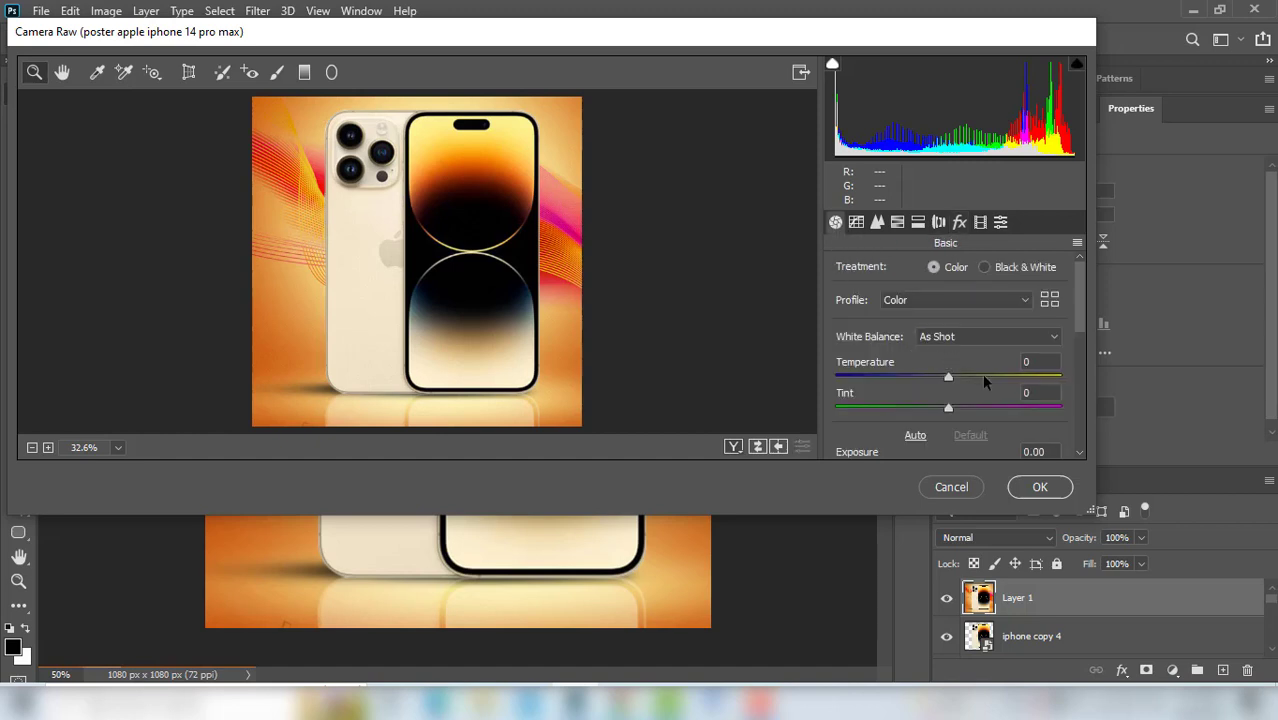
# Set Exposure to +0.30 and Contrast to 10 in the Basic panel
pyautogui.scroll(-1, 981, 373)
pyautogui.scroll(-1, 983, 381)
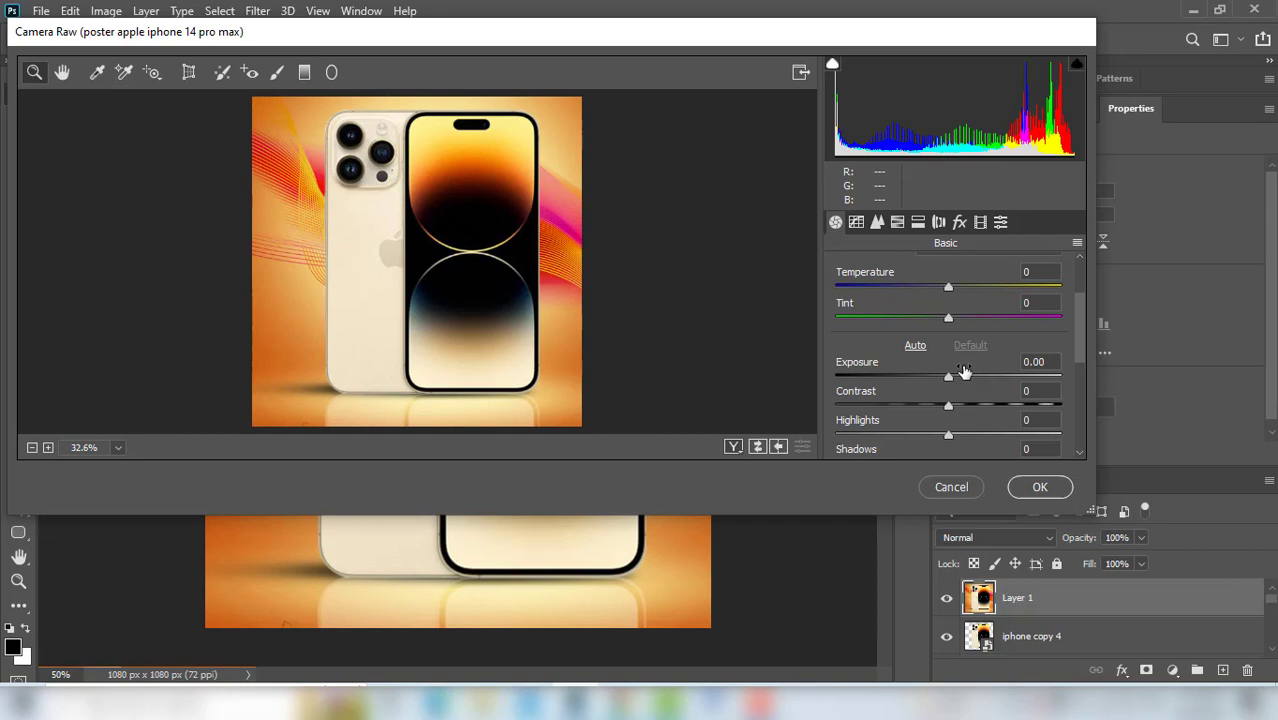
pyautogui.moveTo(953, 376); pyautogui.dragTo(955, 377)
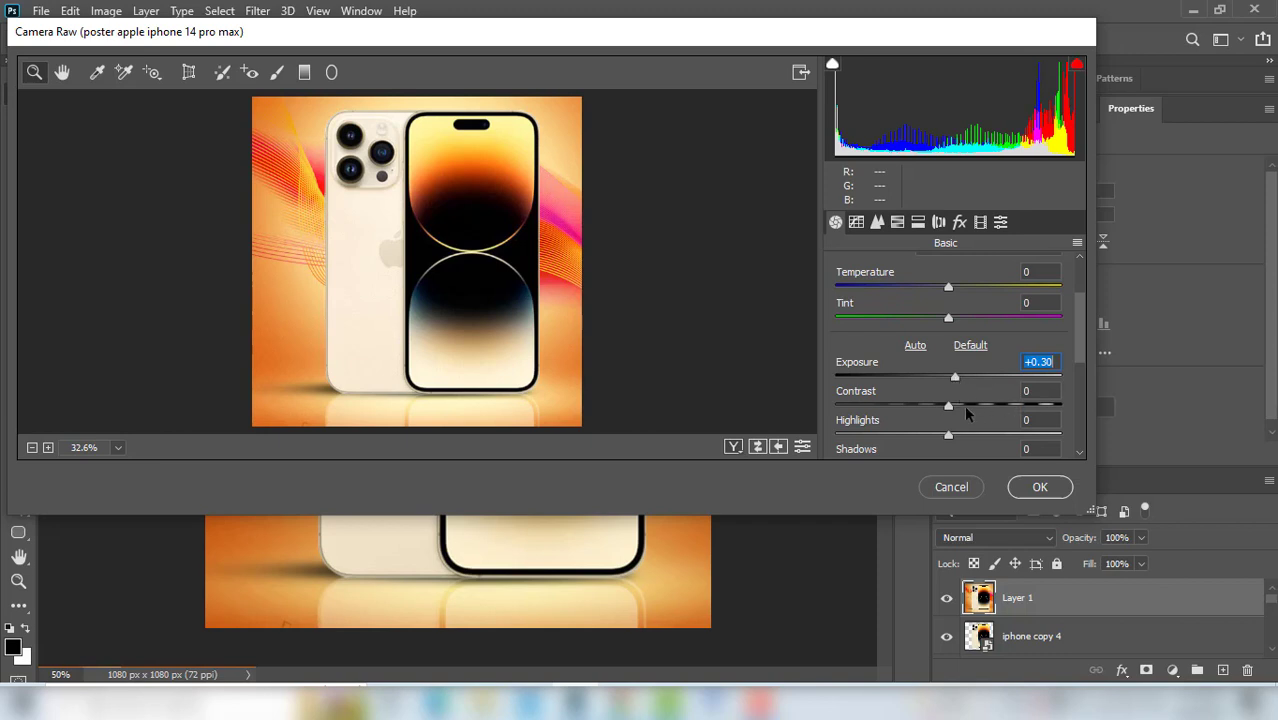
pyautogui.click(949, 406)
pyautogui.write('10')
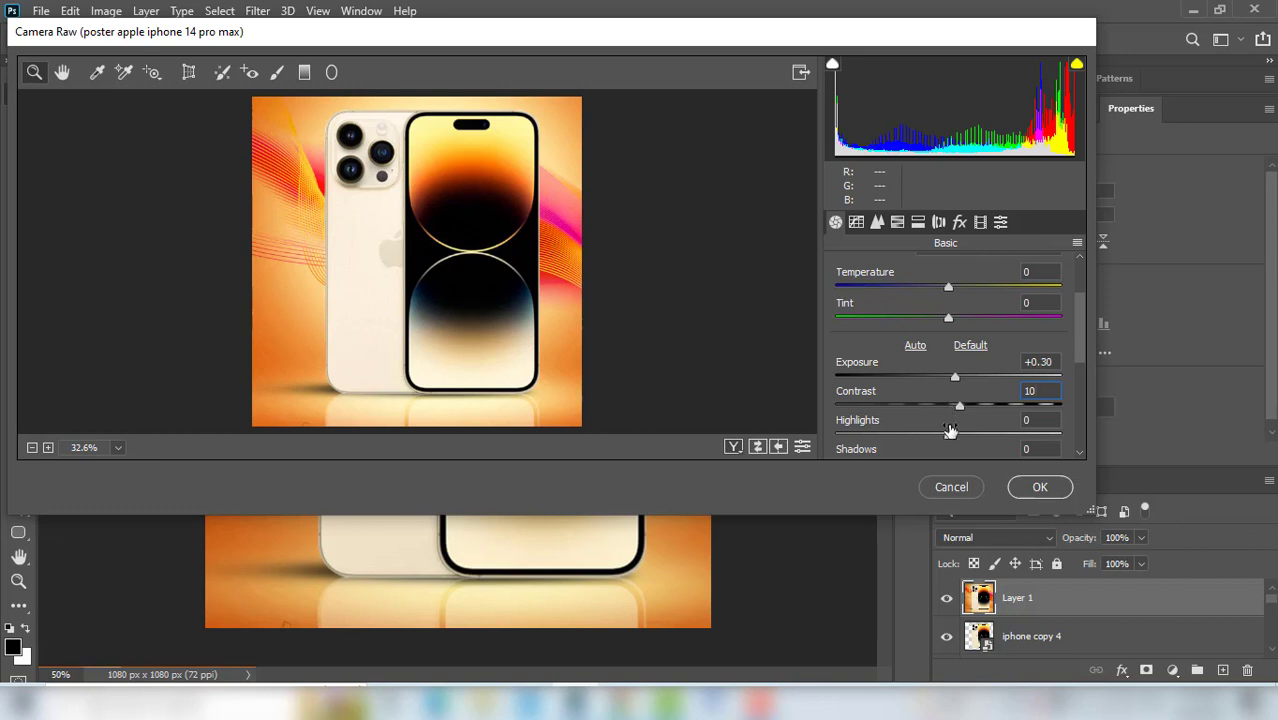
pyautogui.doubleClick(1043, 390)
pyautogui.write('0')
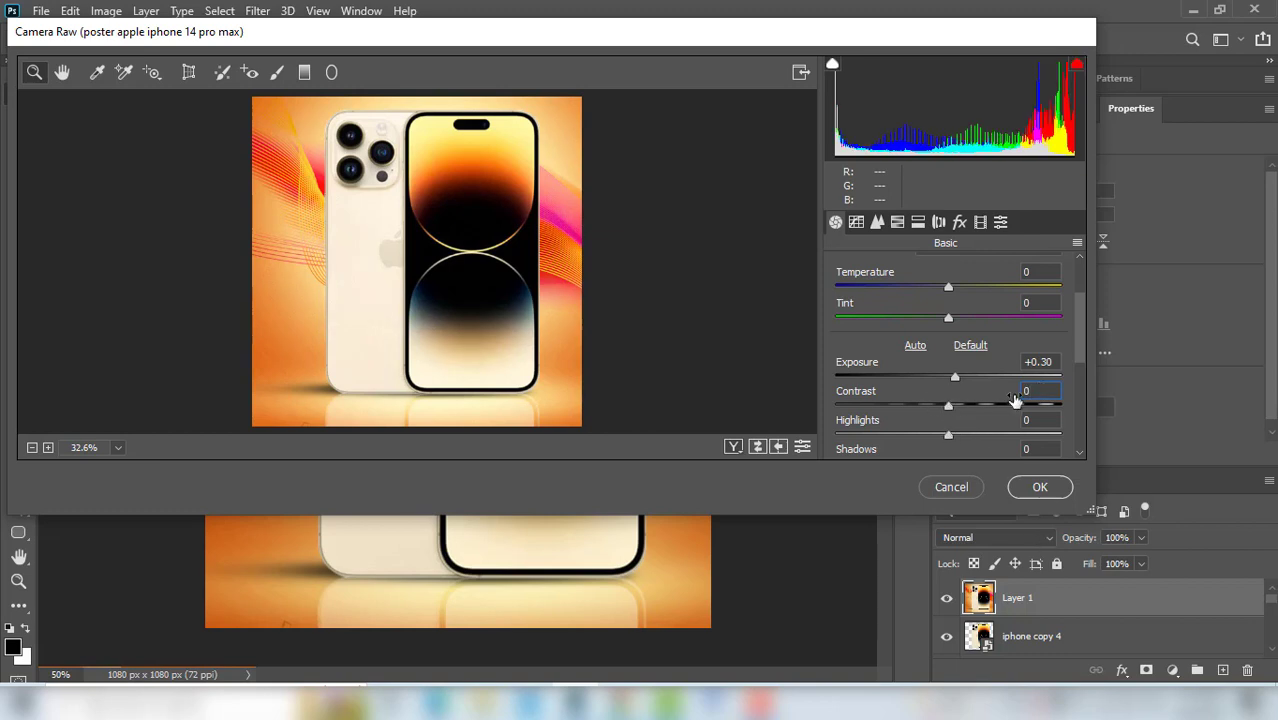
pyautogui.press('BackSpace')
pyautogui.write('10')
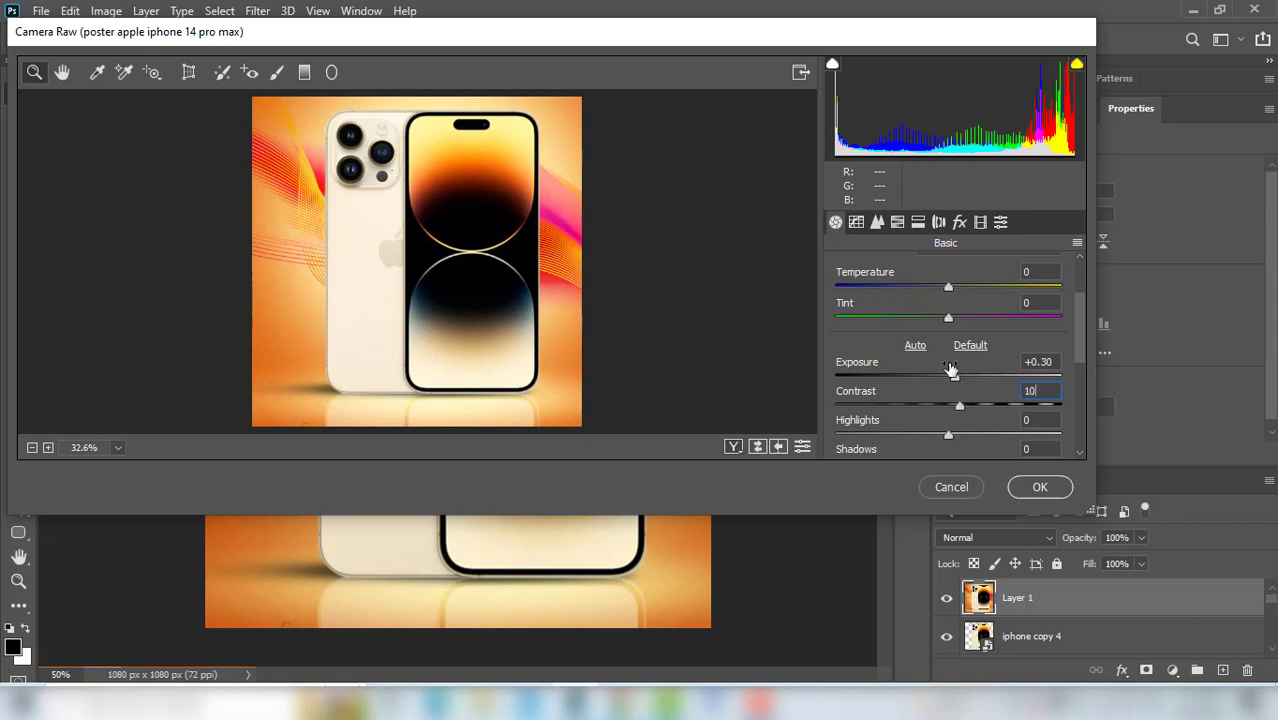
# Raise Whites to +6 and apply the Camera Raw grade with OK
pyautogui.scroll(-1, 944, 382)
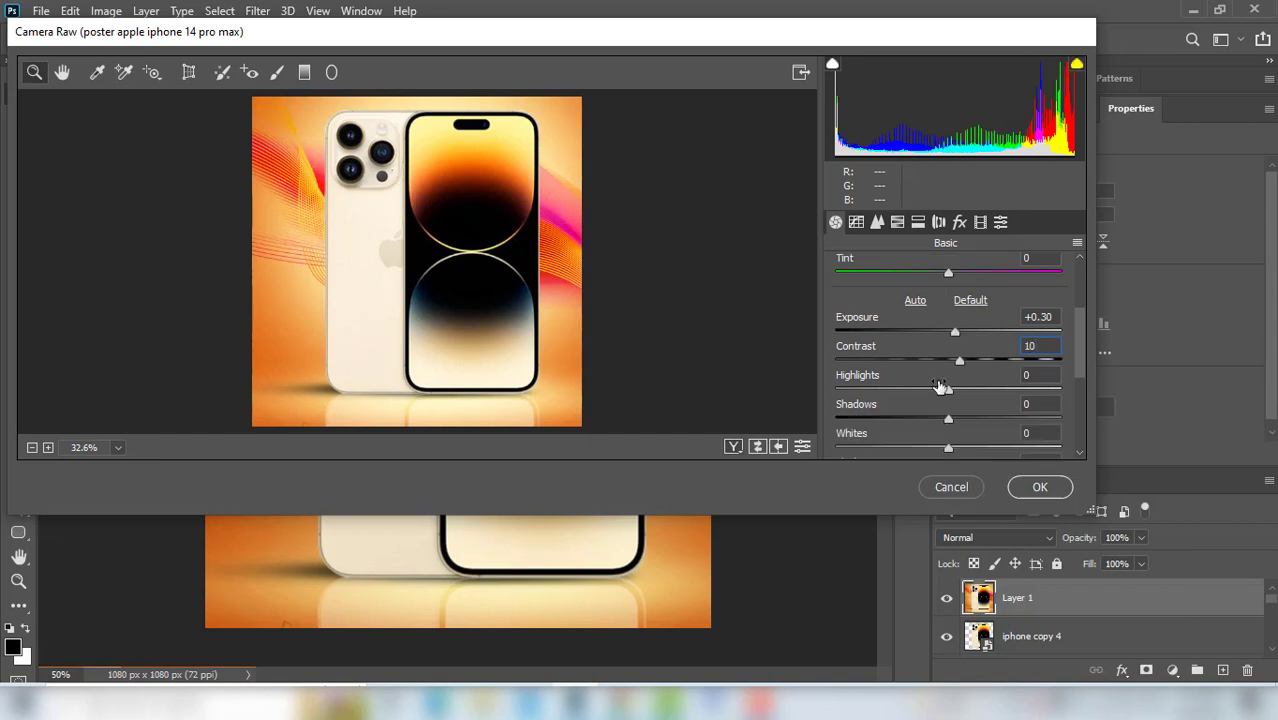
pyautogui.scroll(-1, 940, 385)
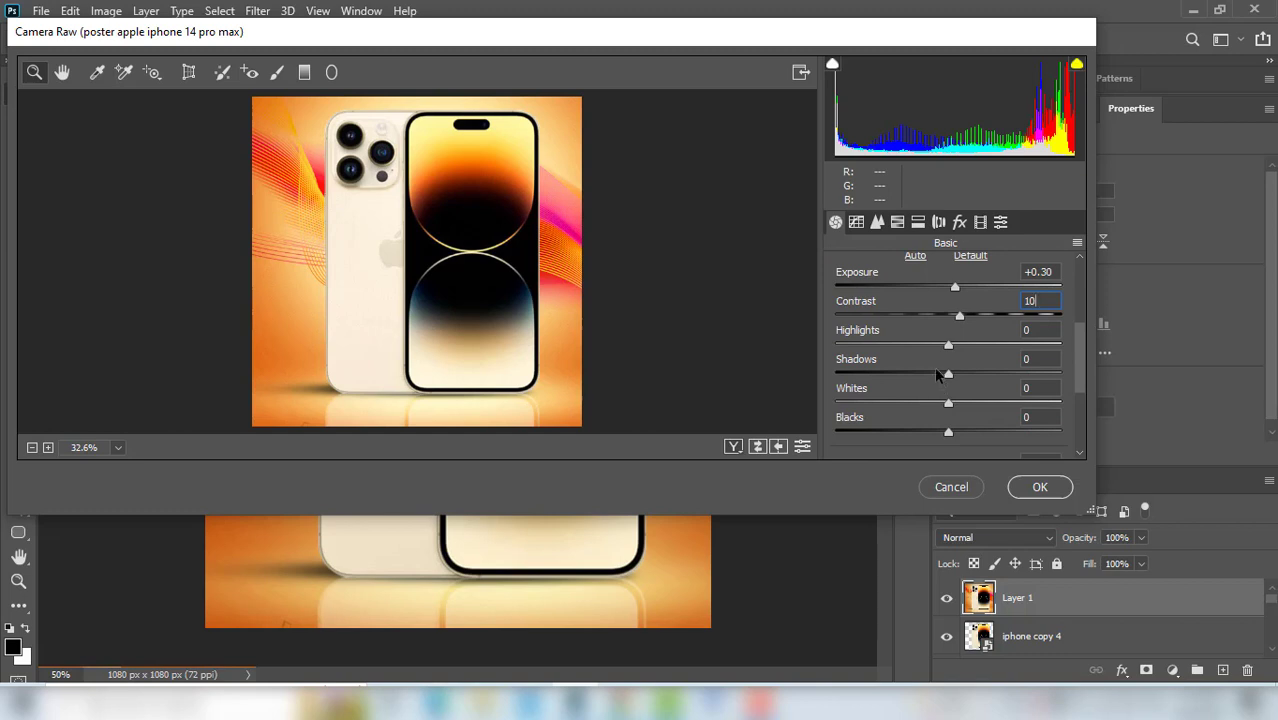
pyautogui.scroll(-1, 937, 374)
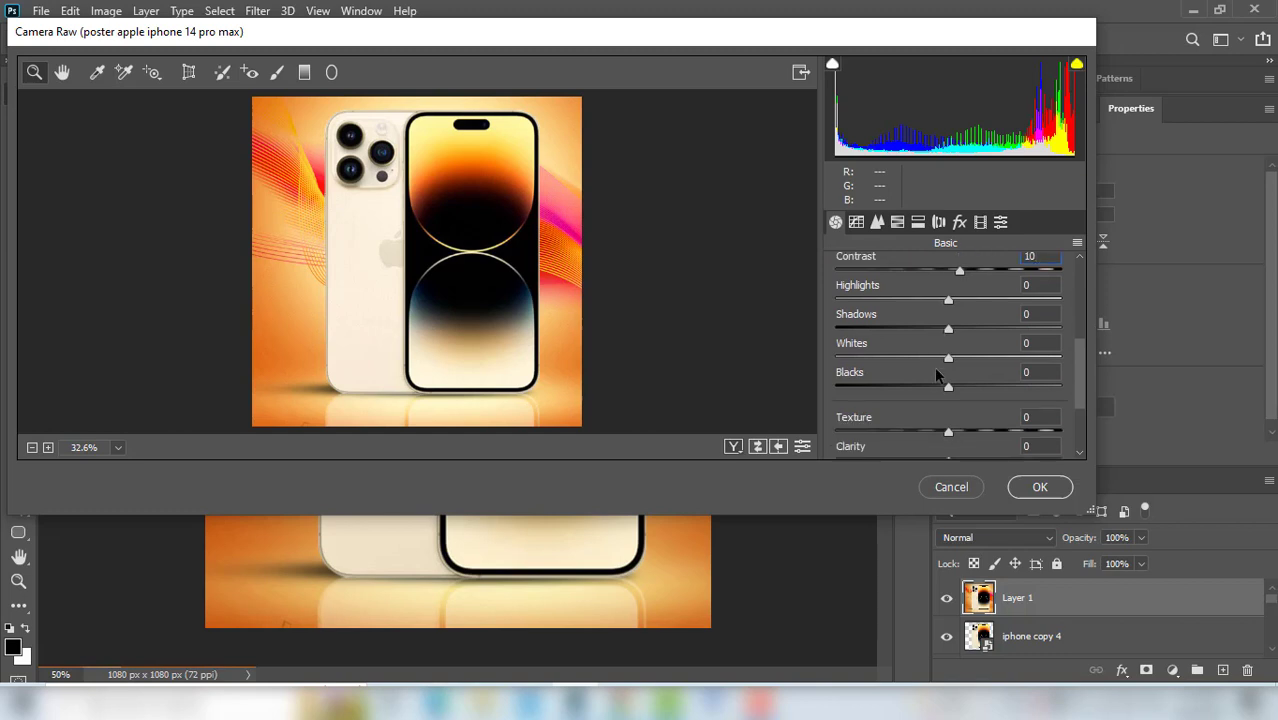
pyautogui.scroll(-1, 938, 372)
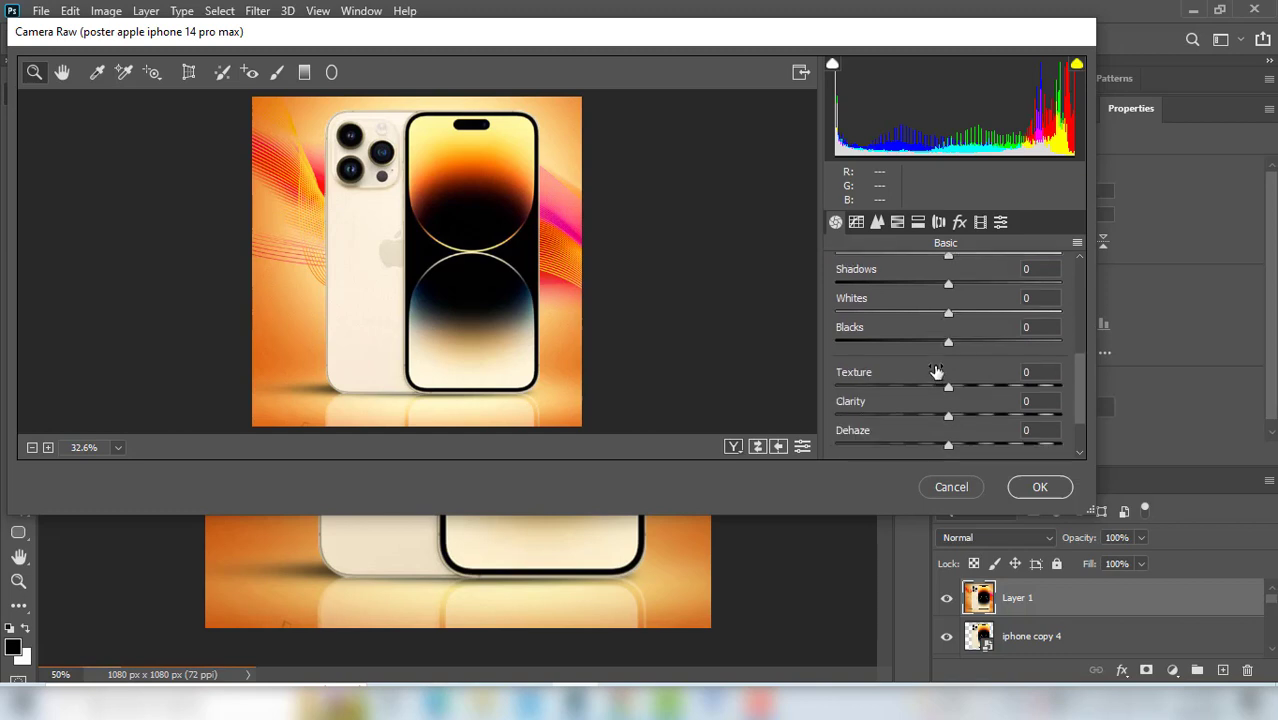
pyautogui.click(953, 311)
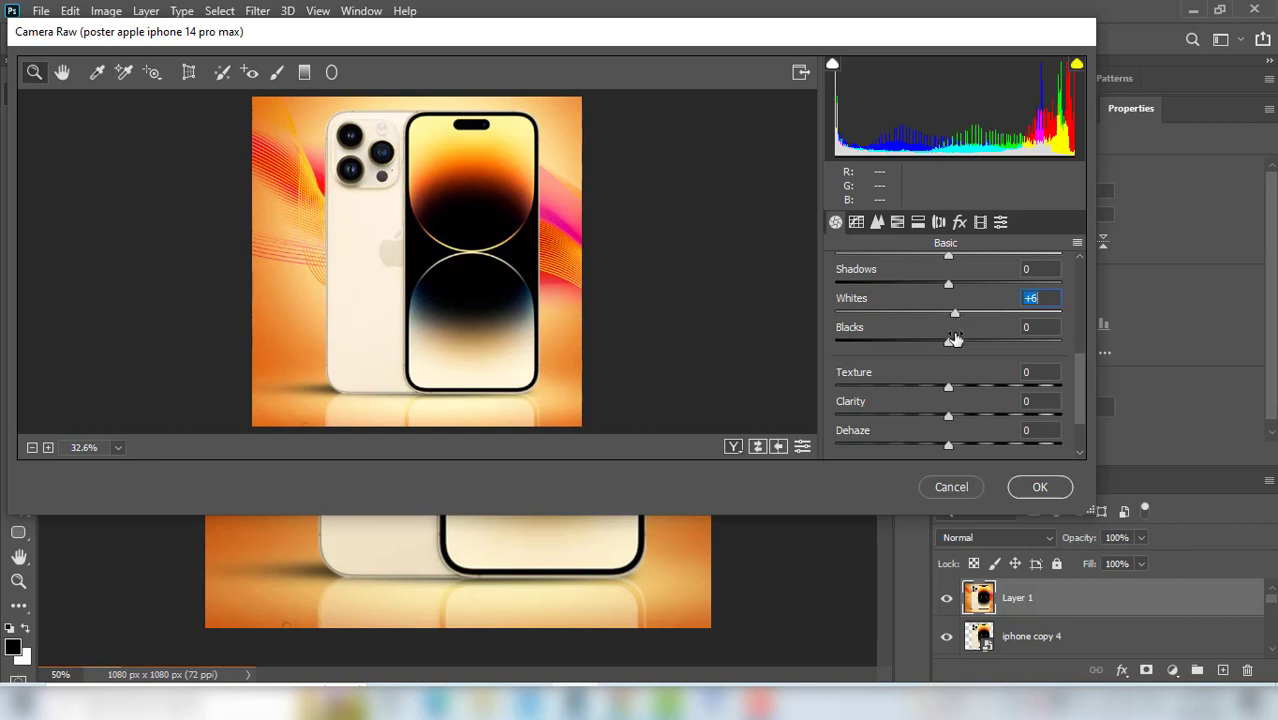
pyautogui.scroll(-2, 953, 342)
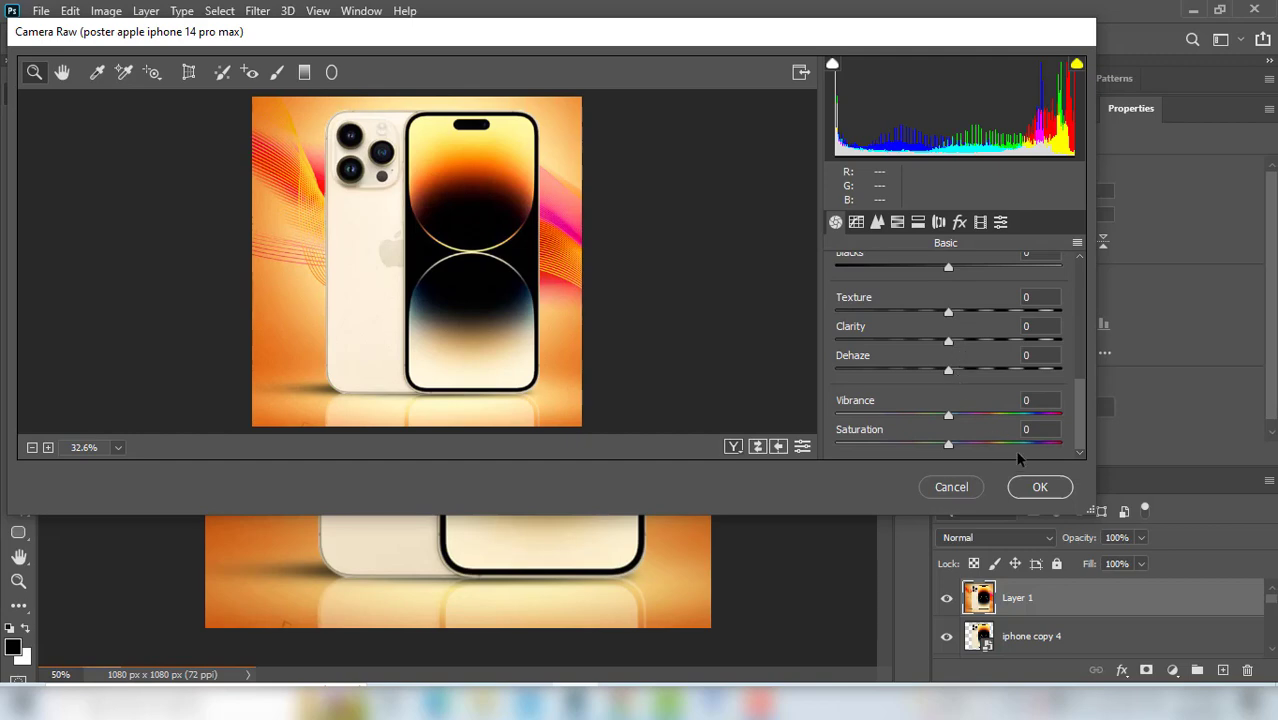
pyautogui.click(1041, 487)
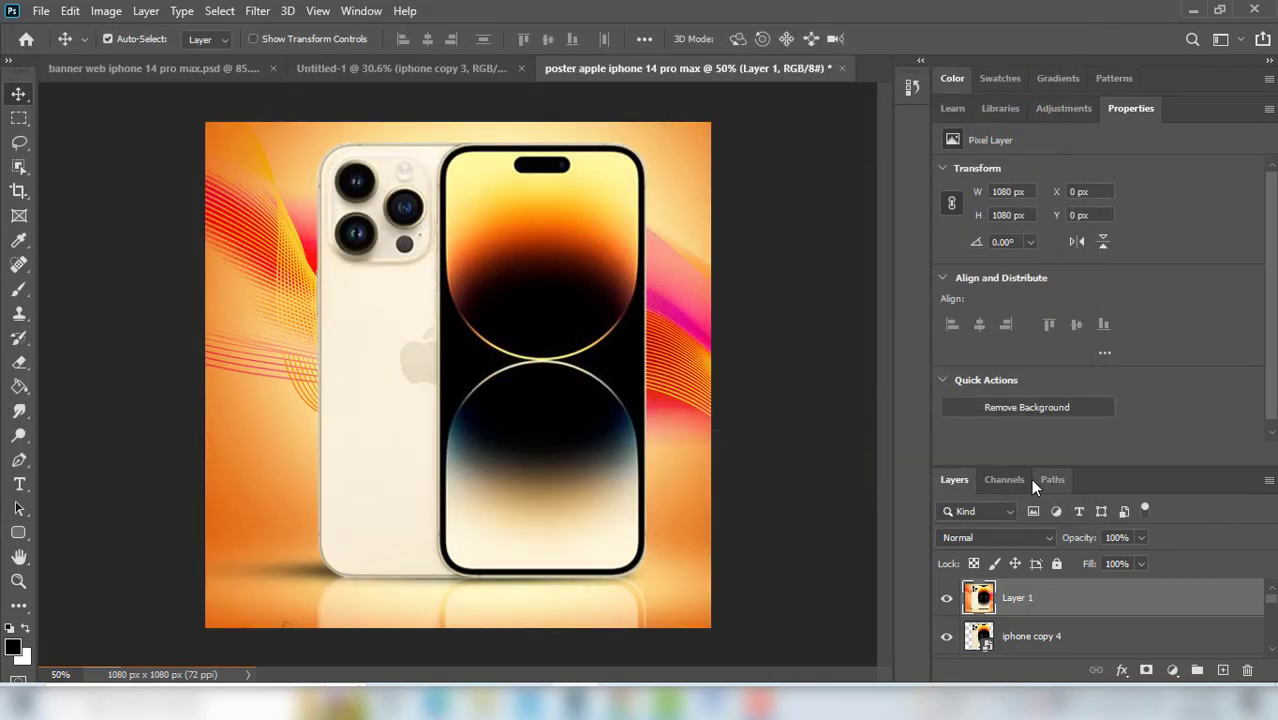
# Convert Layer 1 to a Smart Object and view the poster full screen on black
pyautogui.rightClick(1025, 600)
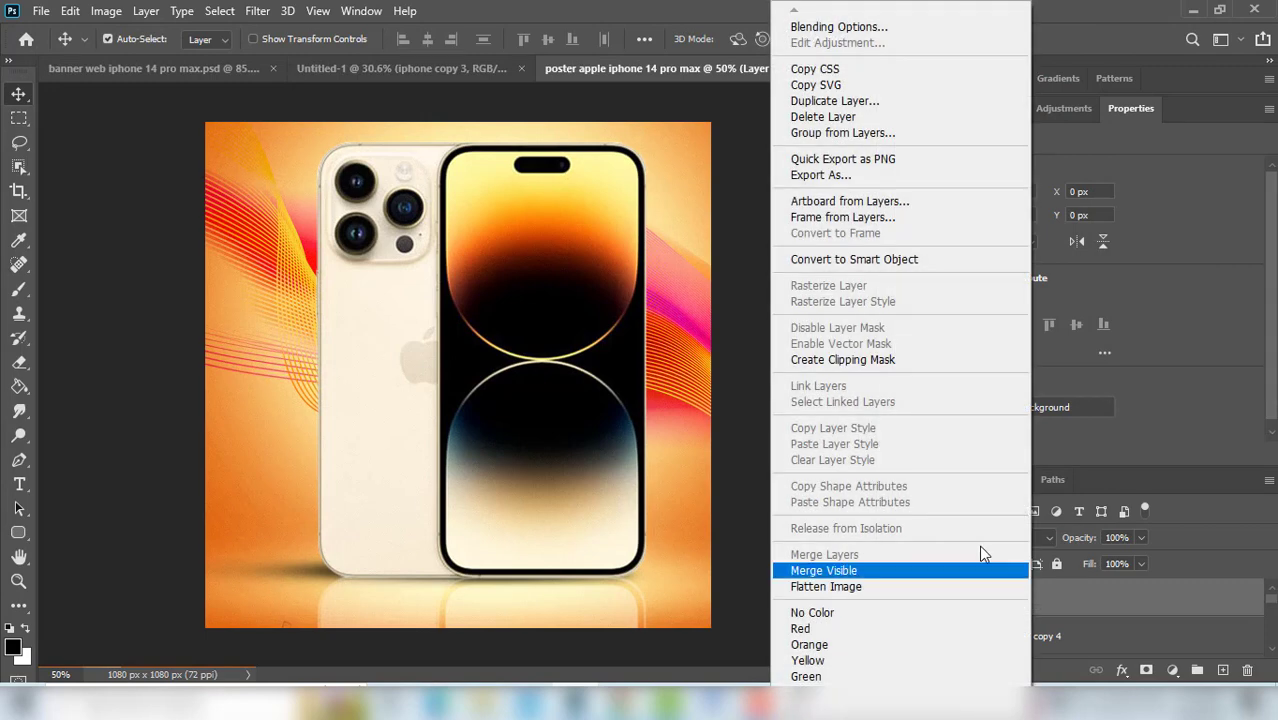
pyautogui.click(893, 259)
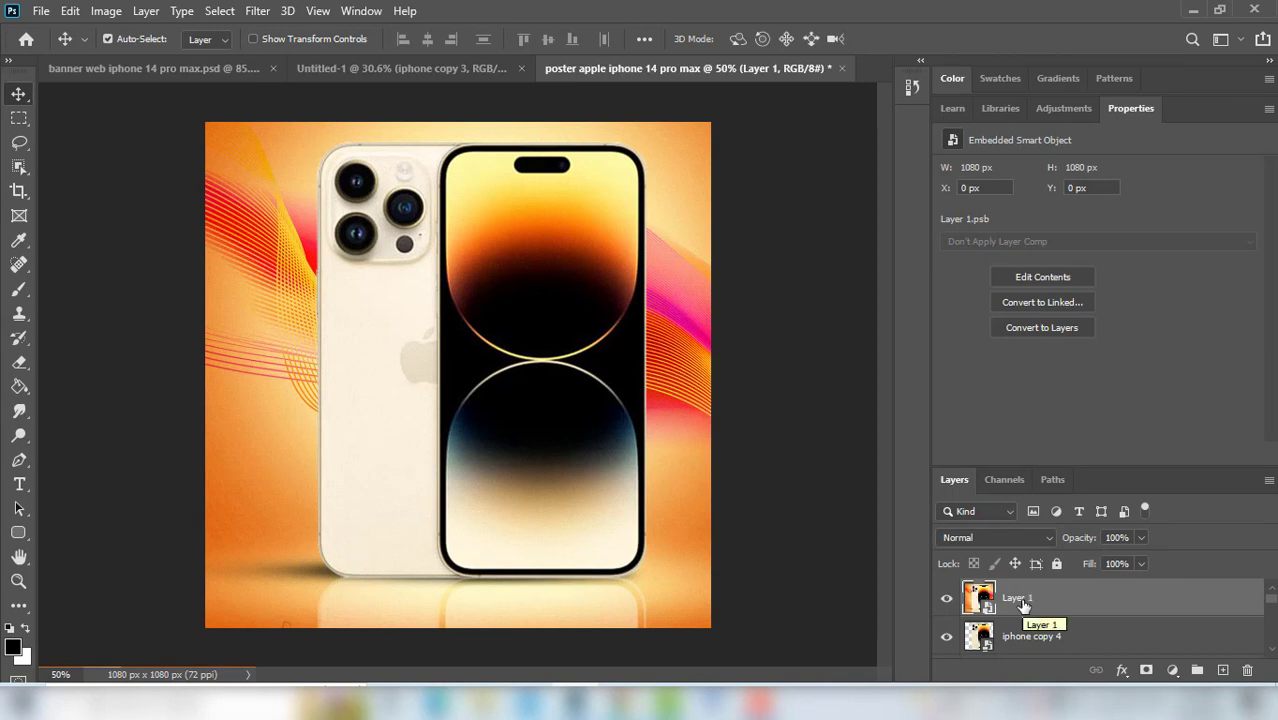
pyautogui.press('f')
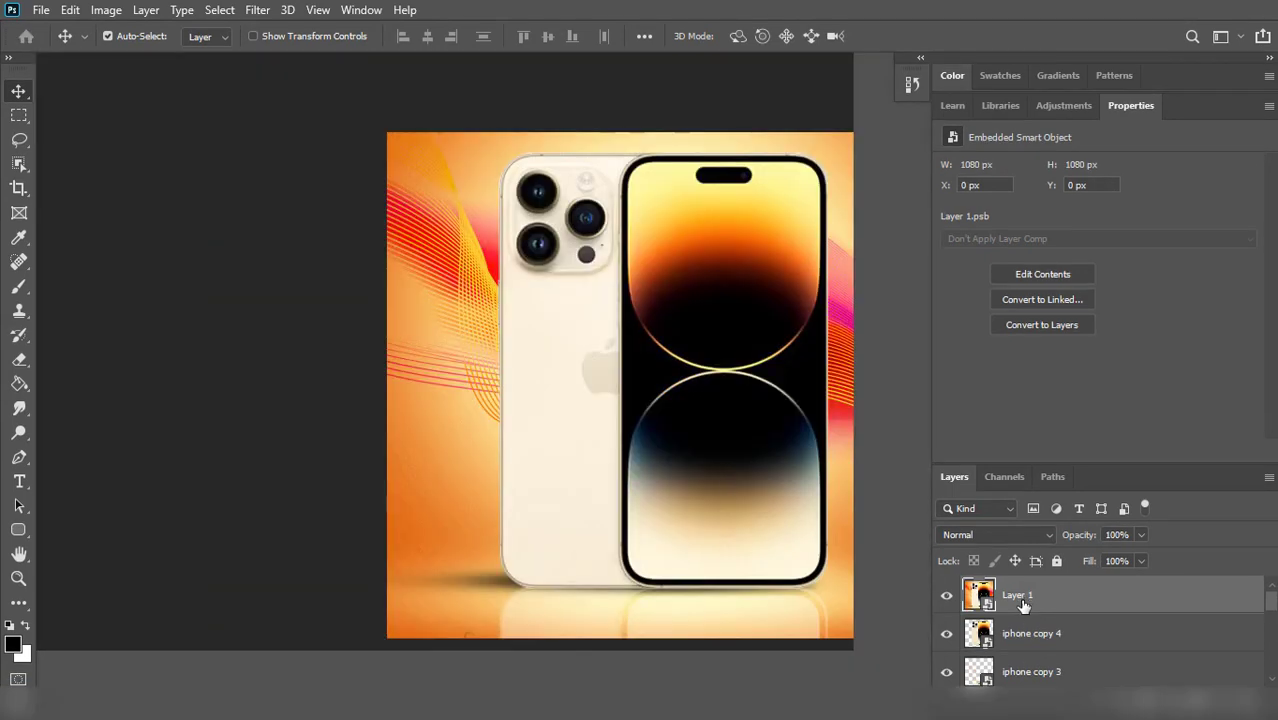
pyautogui.press('f')
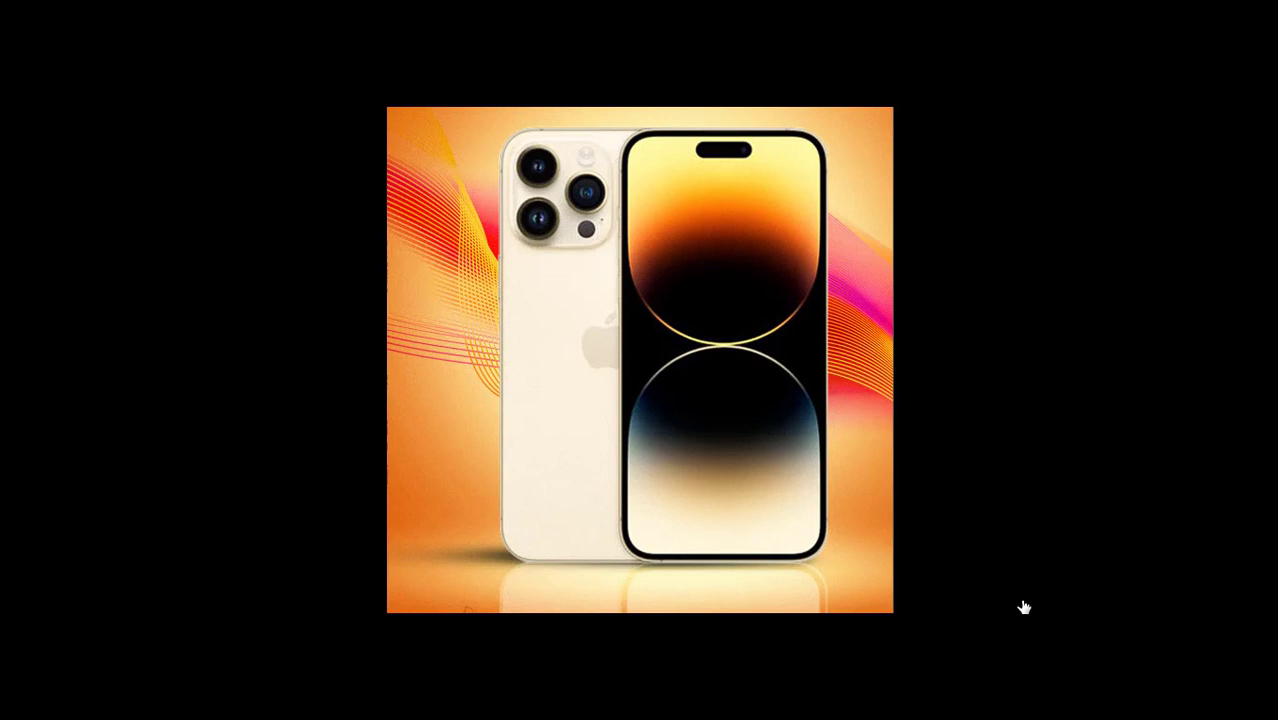